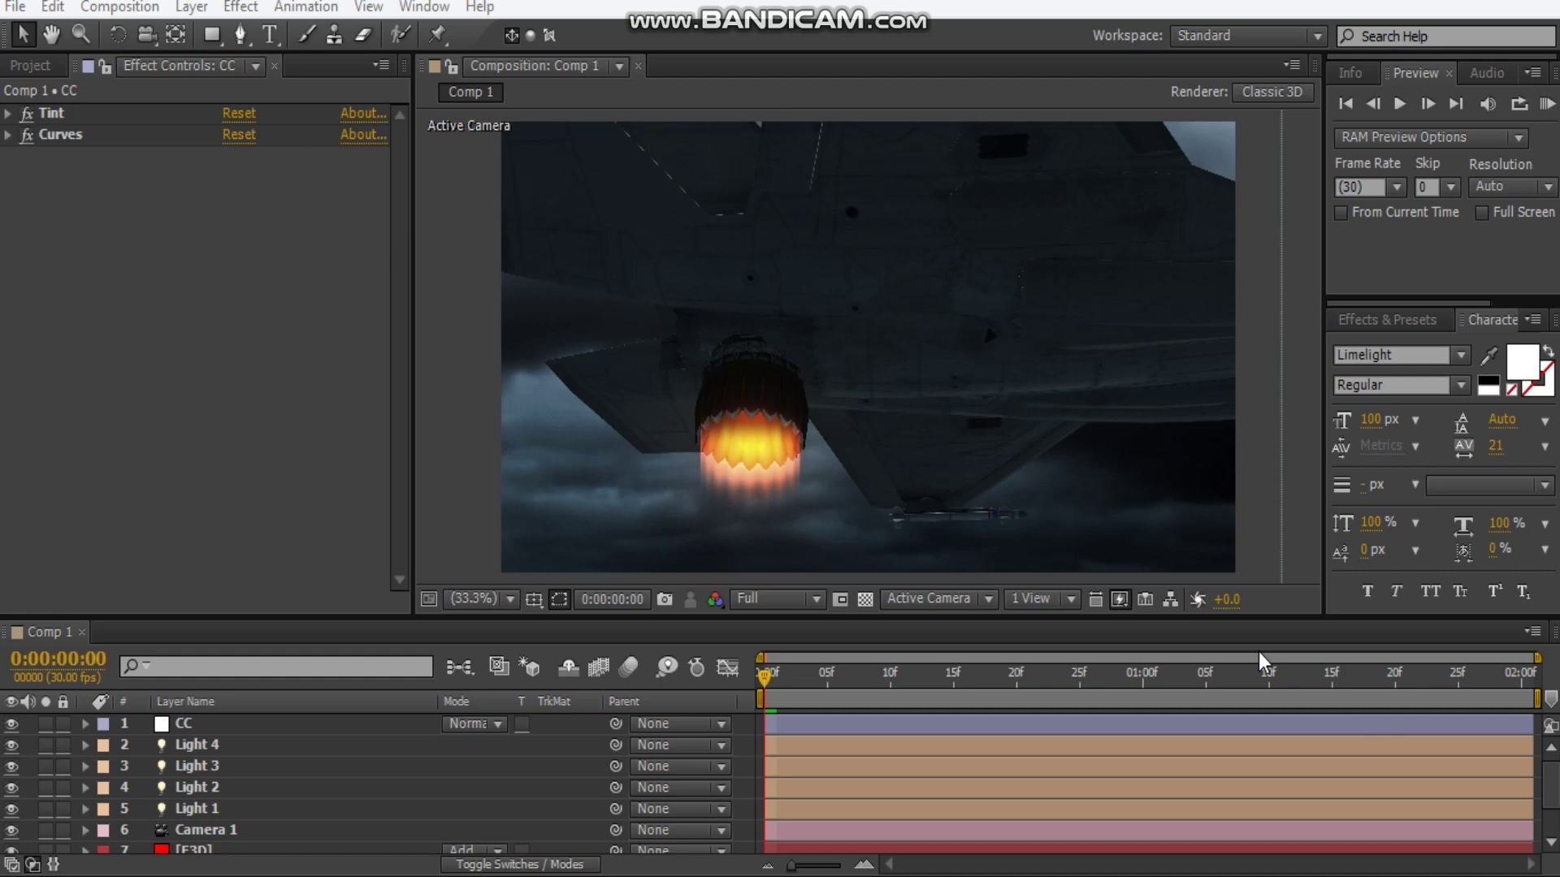
# - Pan and zoom around the glowing jet engine, then select layer 8 [E3D] to show its Element settings
pyautogui.moveTo(673, 494); pyautogui.dragTo(729, 469)
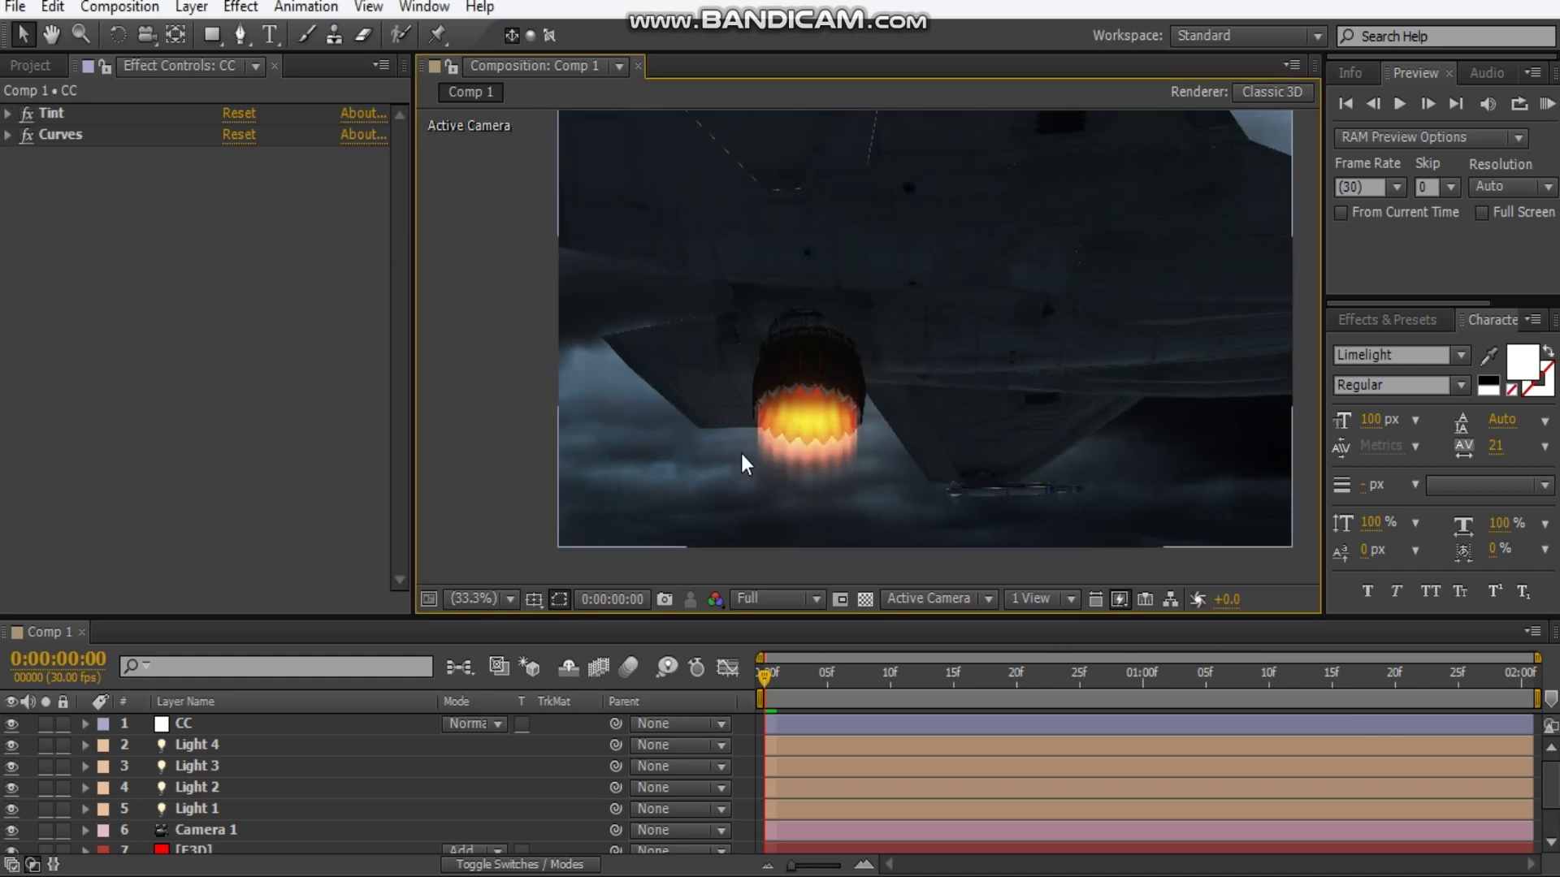
pyautogui.scroll(3, 741, 453)
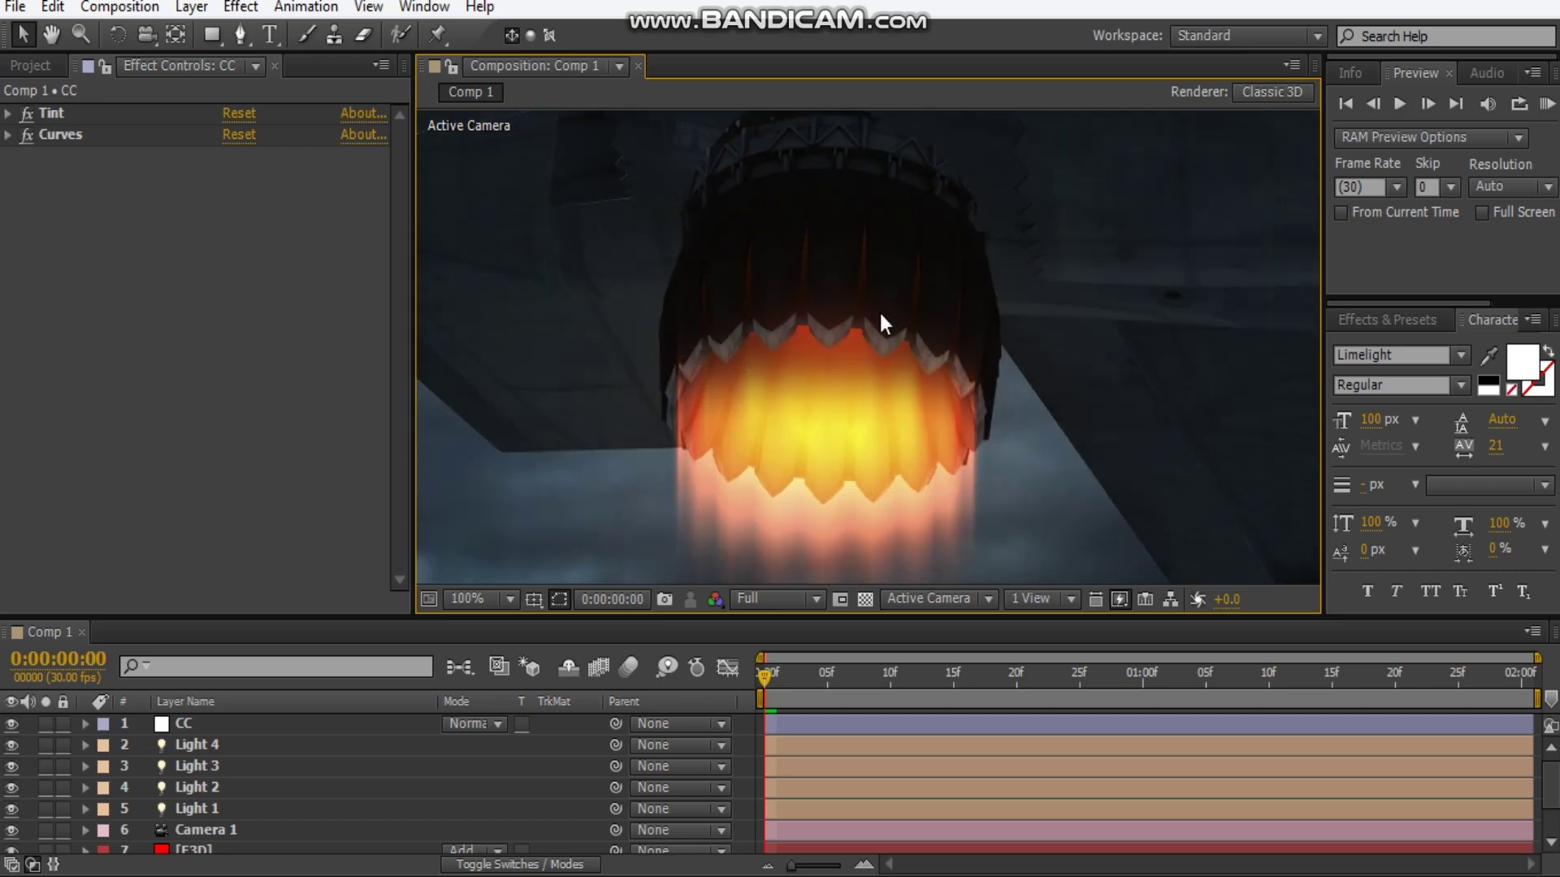
pyautogui.scroll(-2, 884, 323)
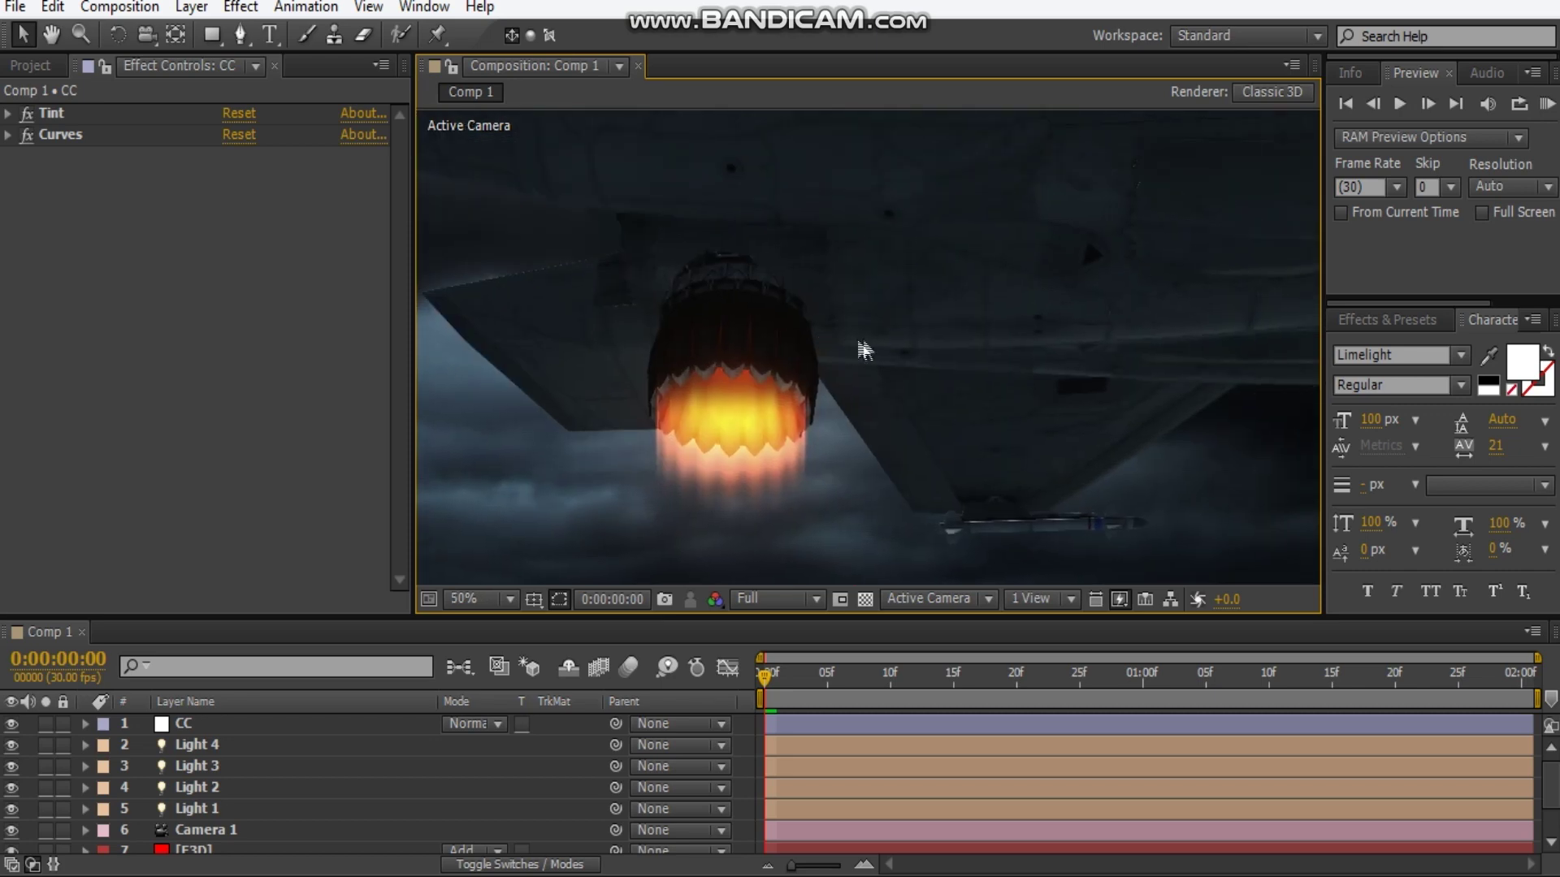
pyautogui.moveTo(896, 348); pyautogui.dragTo(995, 373)
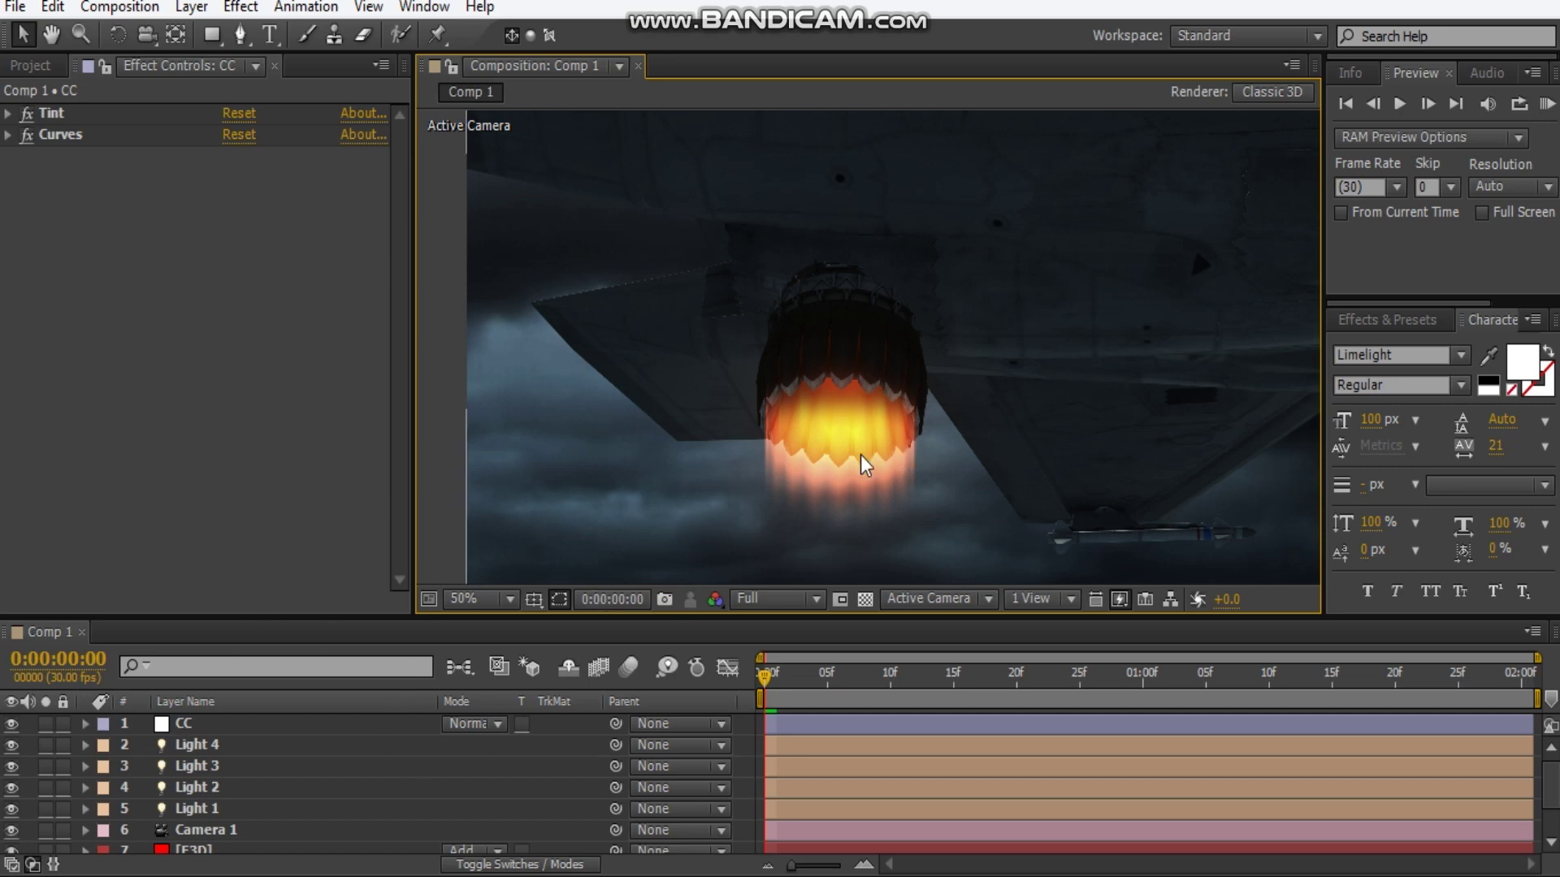
pyautogui.moveTo(891, 421); pyautogui.dragTo(825, 419)
pyautogui.scroll(-2, 916, 411)
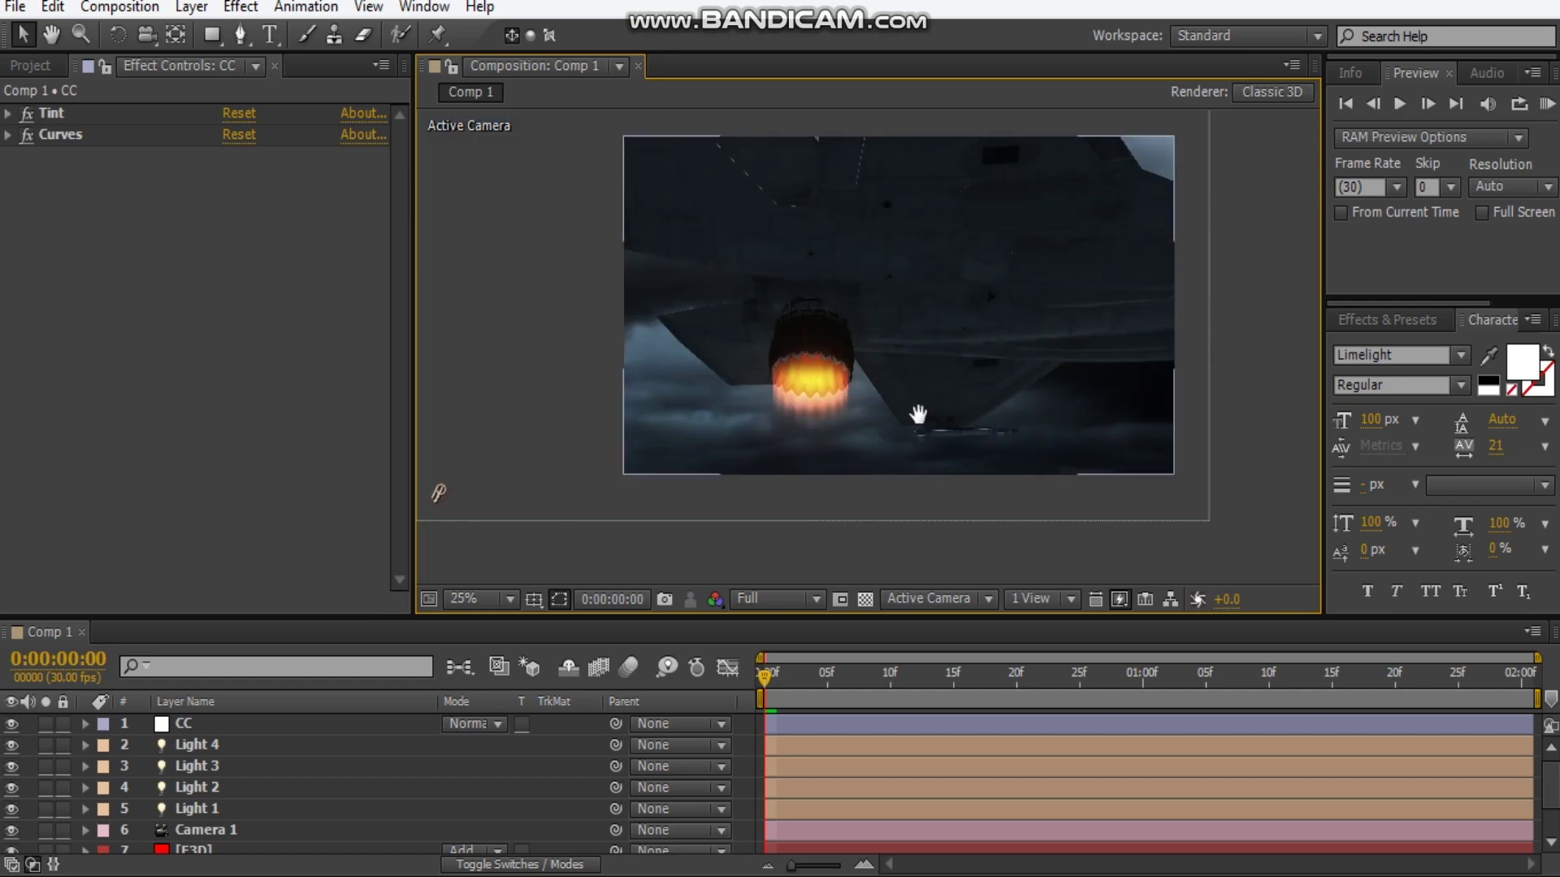
pyautogui.moveTo(905, 446); pyautogui.dragTo(957, 458)
pyautogui.scroll(2, 836, 471)
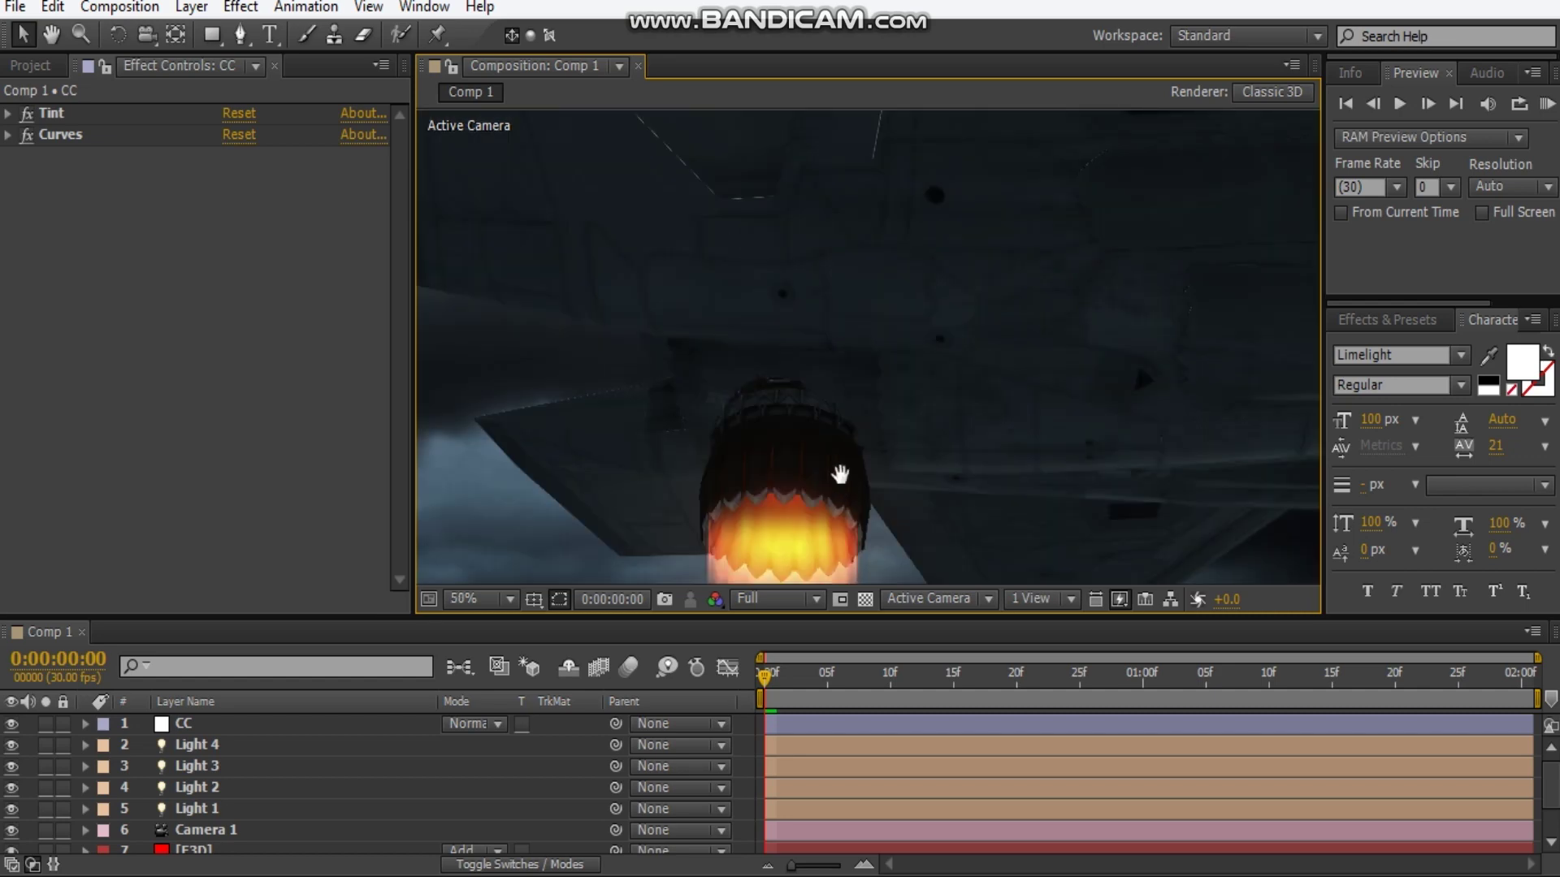
pyautogui.scroll(-2, 1017, 390)
pyautogui.moveTo(1016, 389); pyautogui.dragTo(914, 396)
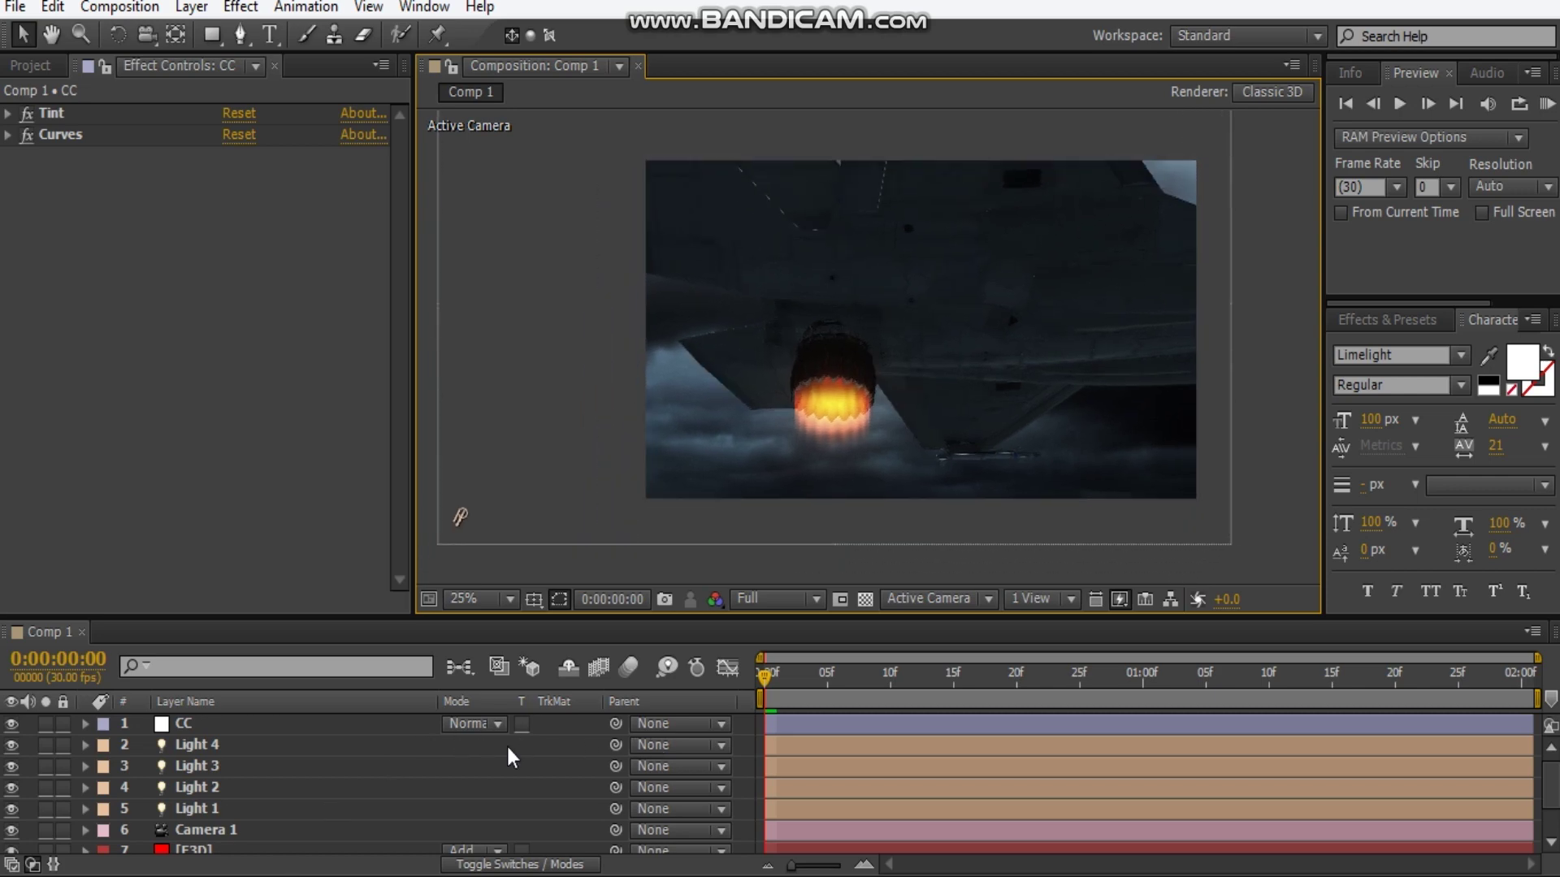
pyautogui.scroll(-2, 512, 758)
pyautogui.click(338, 822)
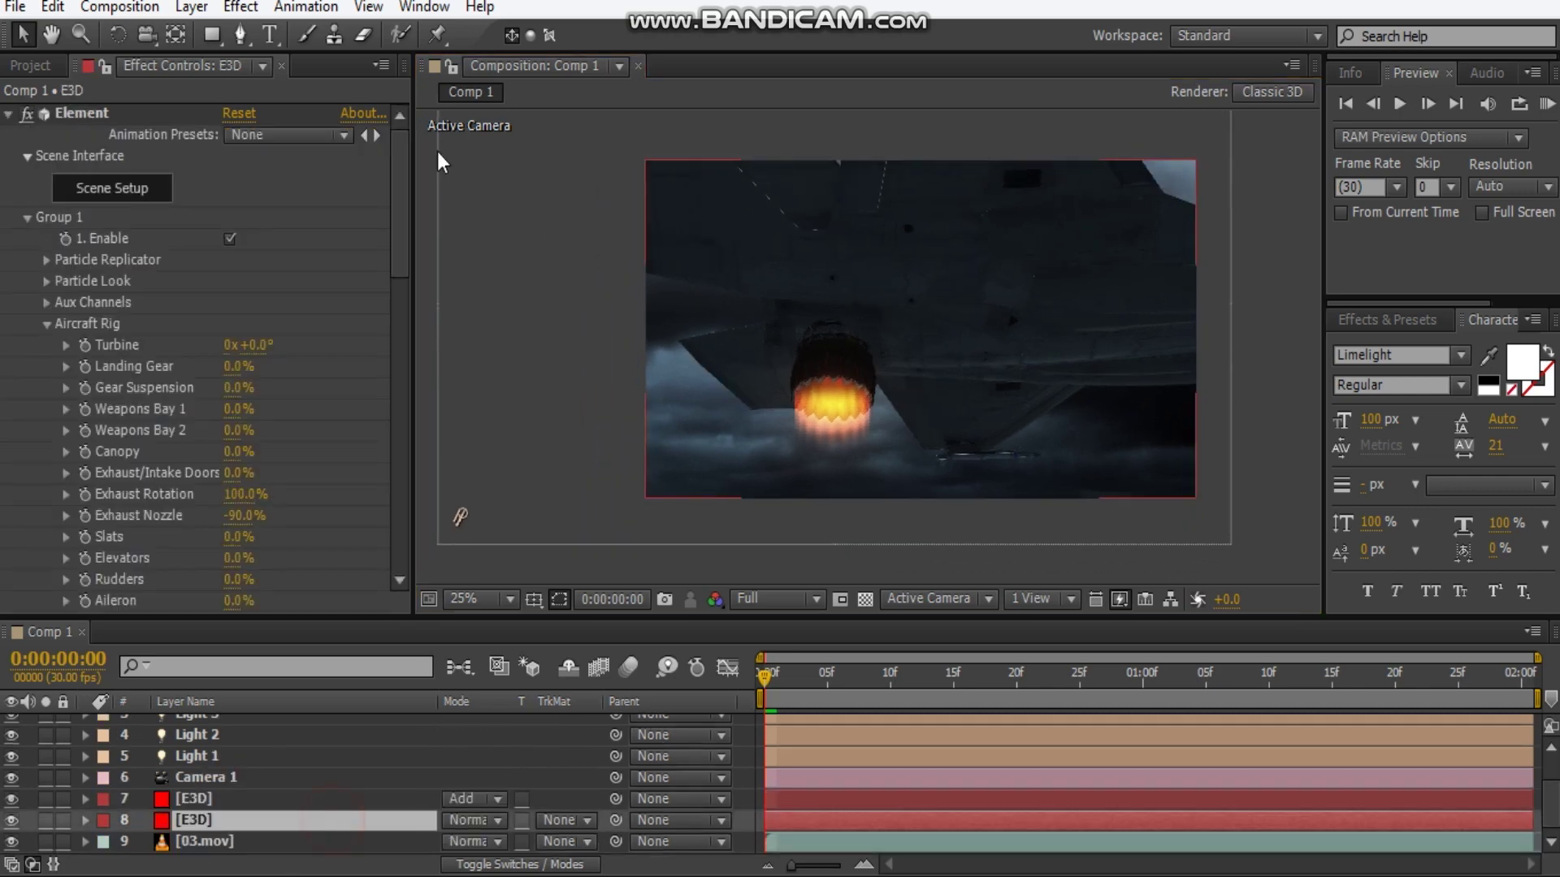
# - Open Element's Scene Setup and view the jet in an enlarged preview from behind and below
pyautogui.click(122, 190)
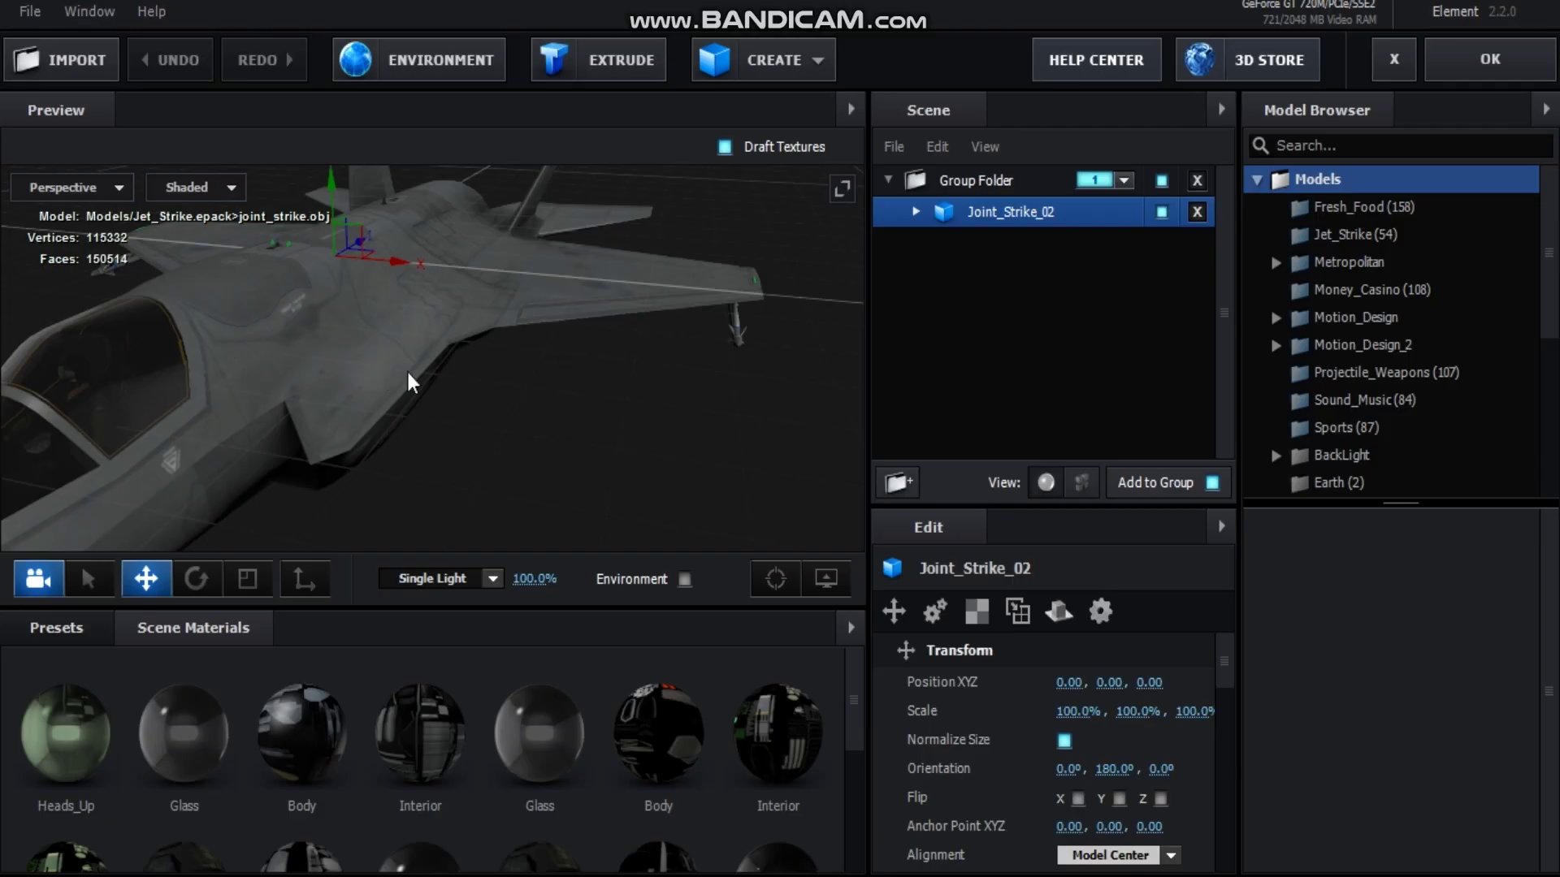
pyautogui.moveTo(408, 381); pyautogui.dragTo(341, 388)
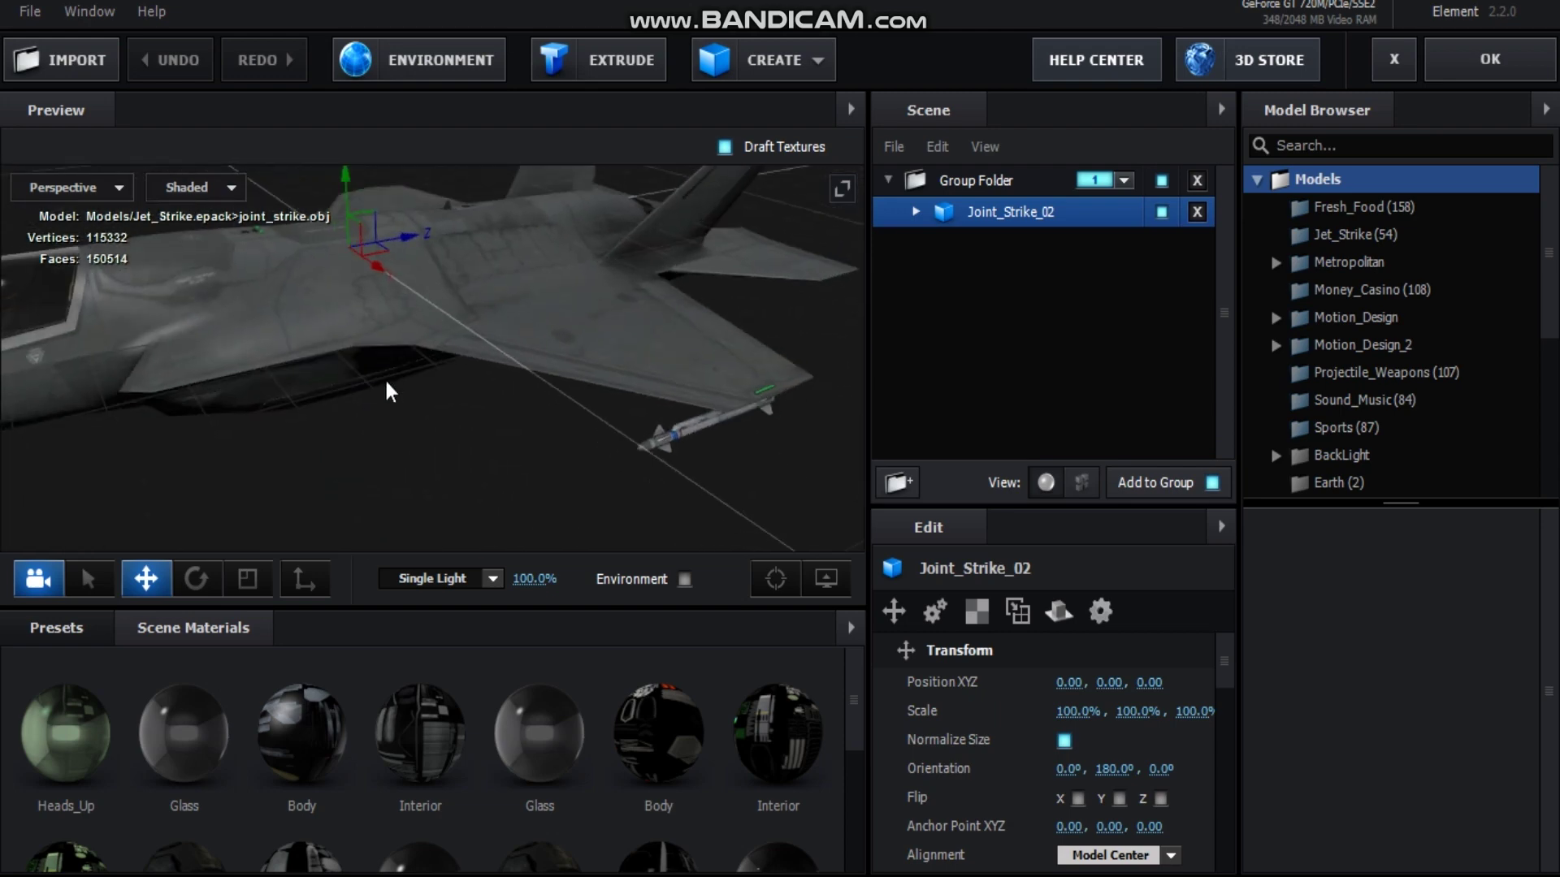
pyautogui.click(842, 189)
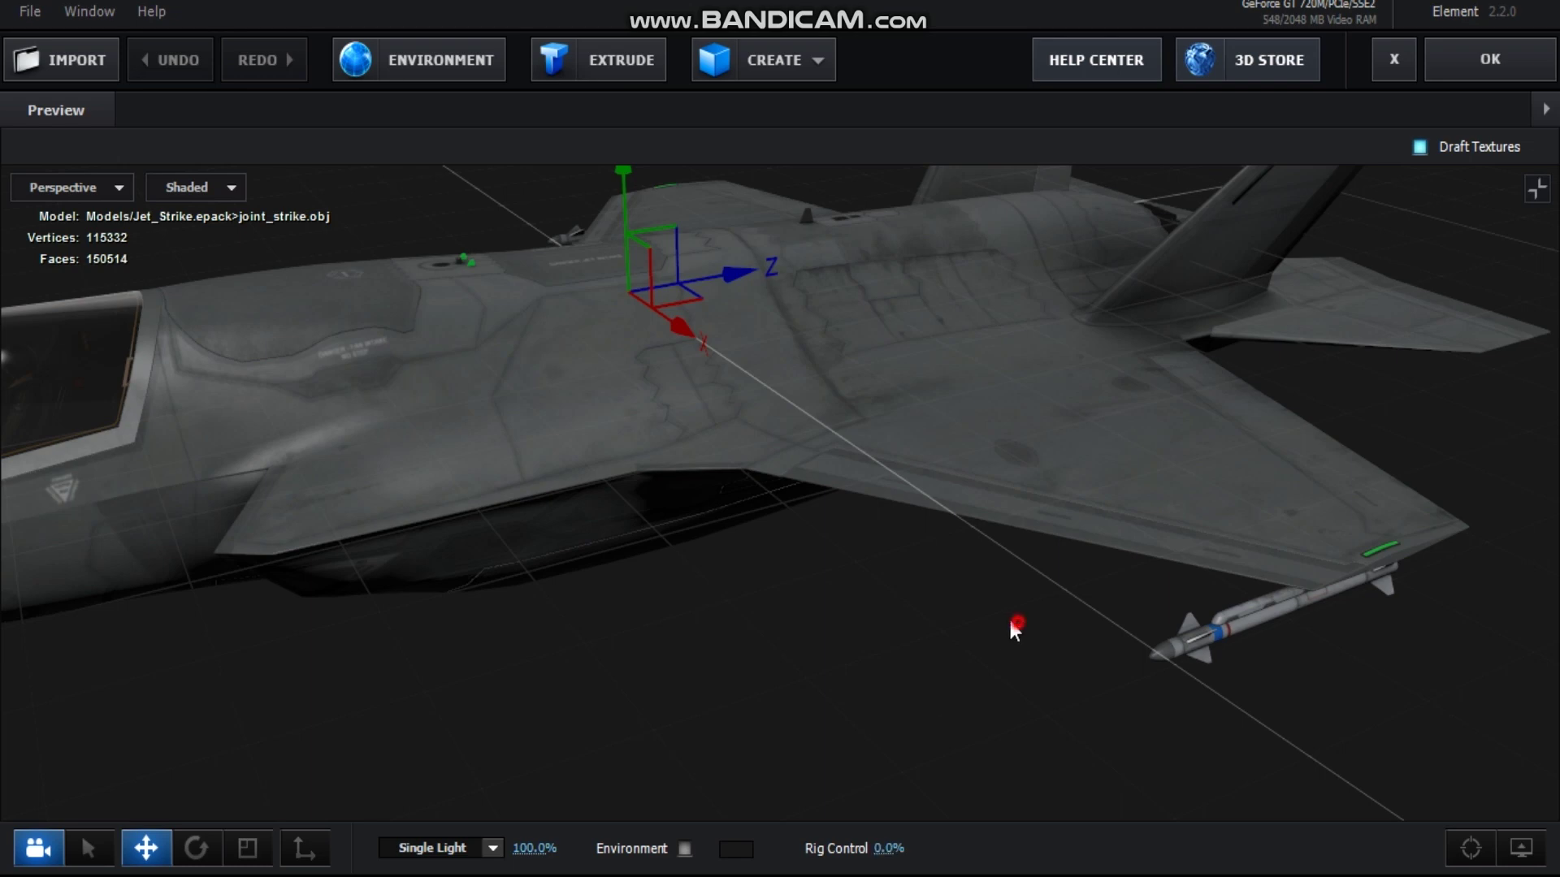
pyautogui.moveTo(1014, 627); pyautogui.dragTo(792, 771)
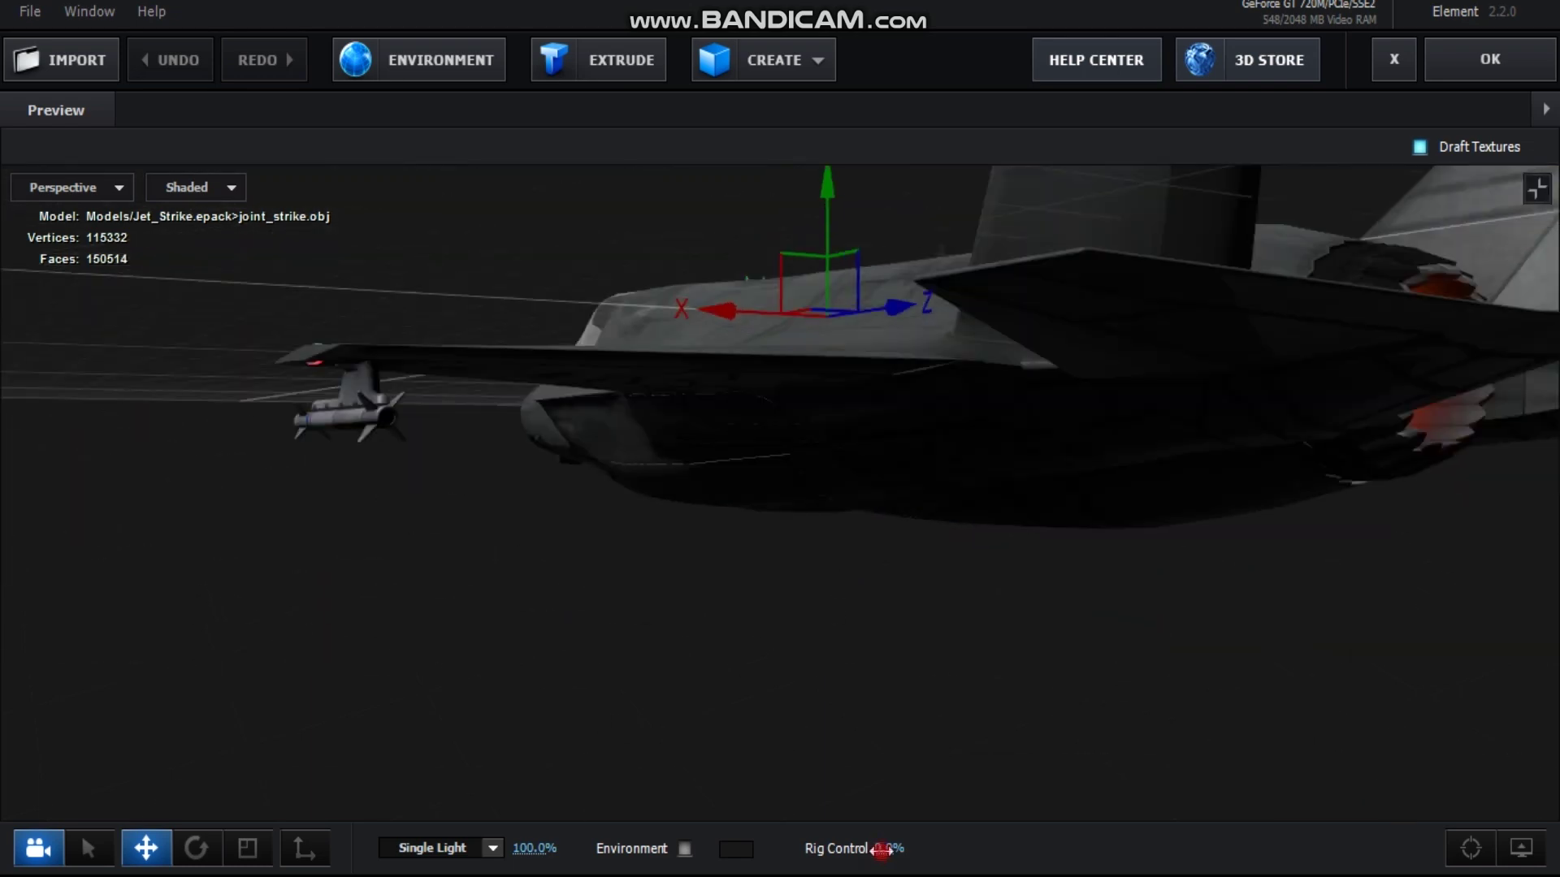
# - Raise Rig Control to 100% to deploy the landing gear, inspect it, then return it to 0%
pyautogui.moveTo(880, 849); pyautogui.dragTo(1510, 820)
pyautogui.moveTo(1178, 682); pyautogui.dragTo(582, 662)
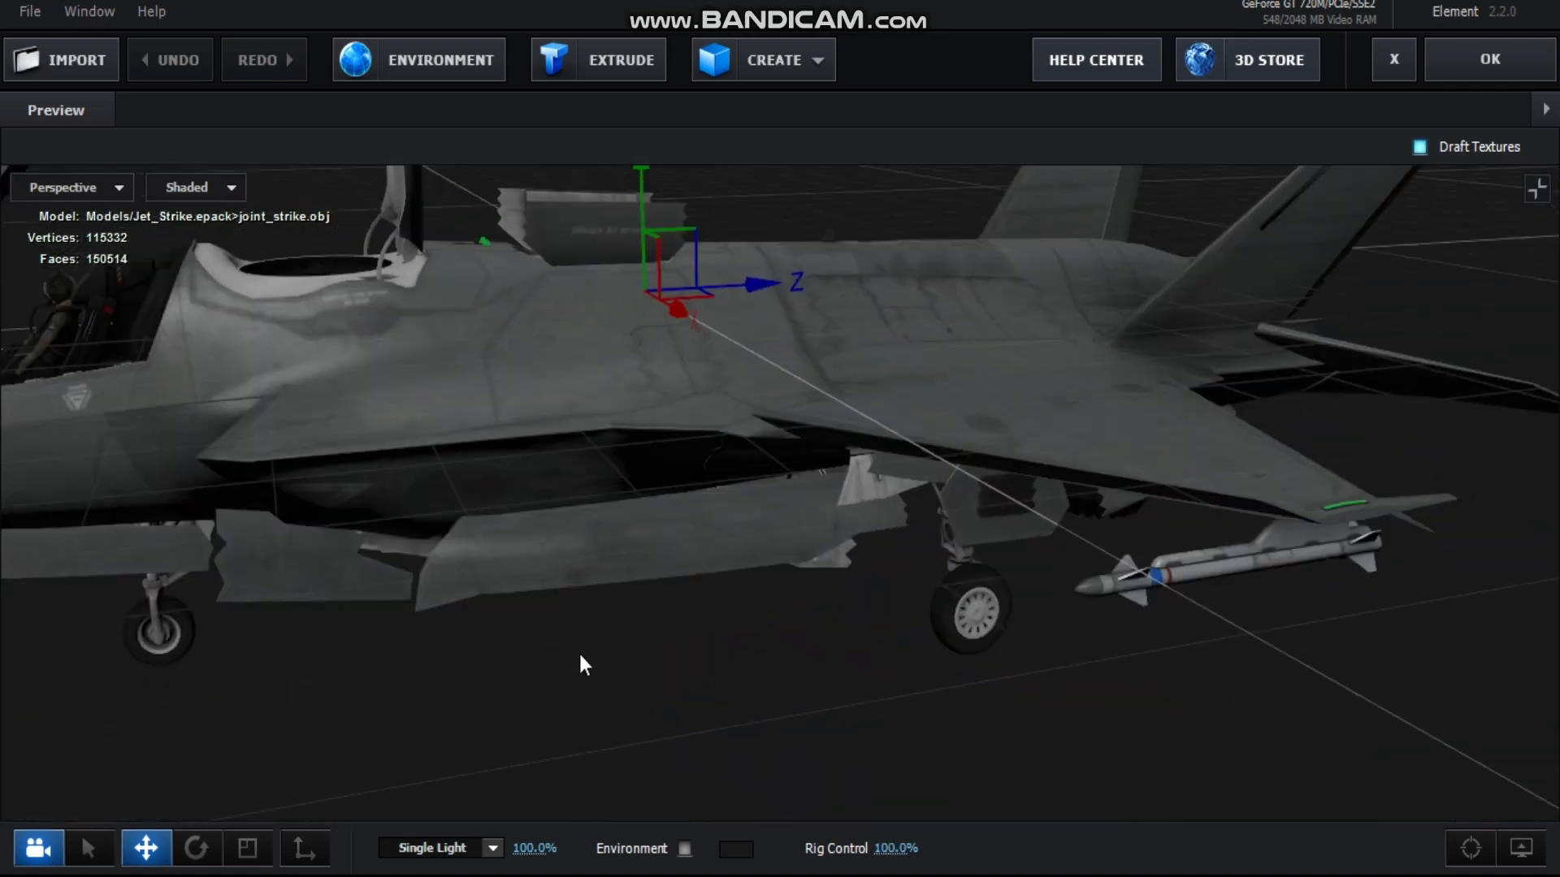
pyautogui.moveTo(1128, 557); pyautogui.dragTo(957, 558)
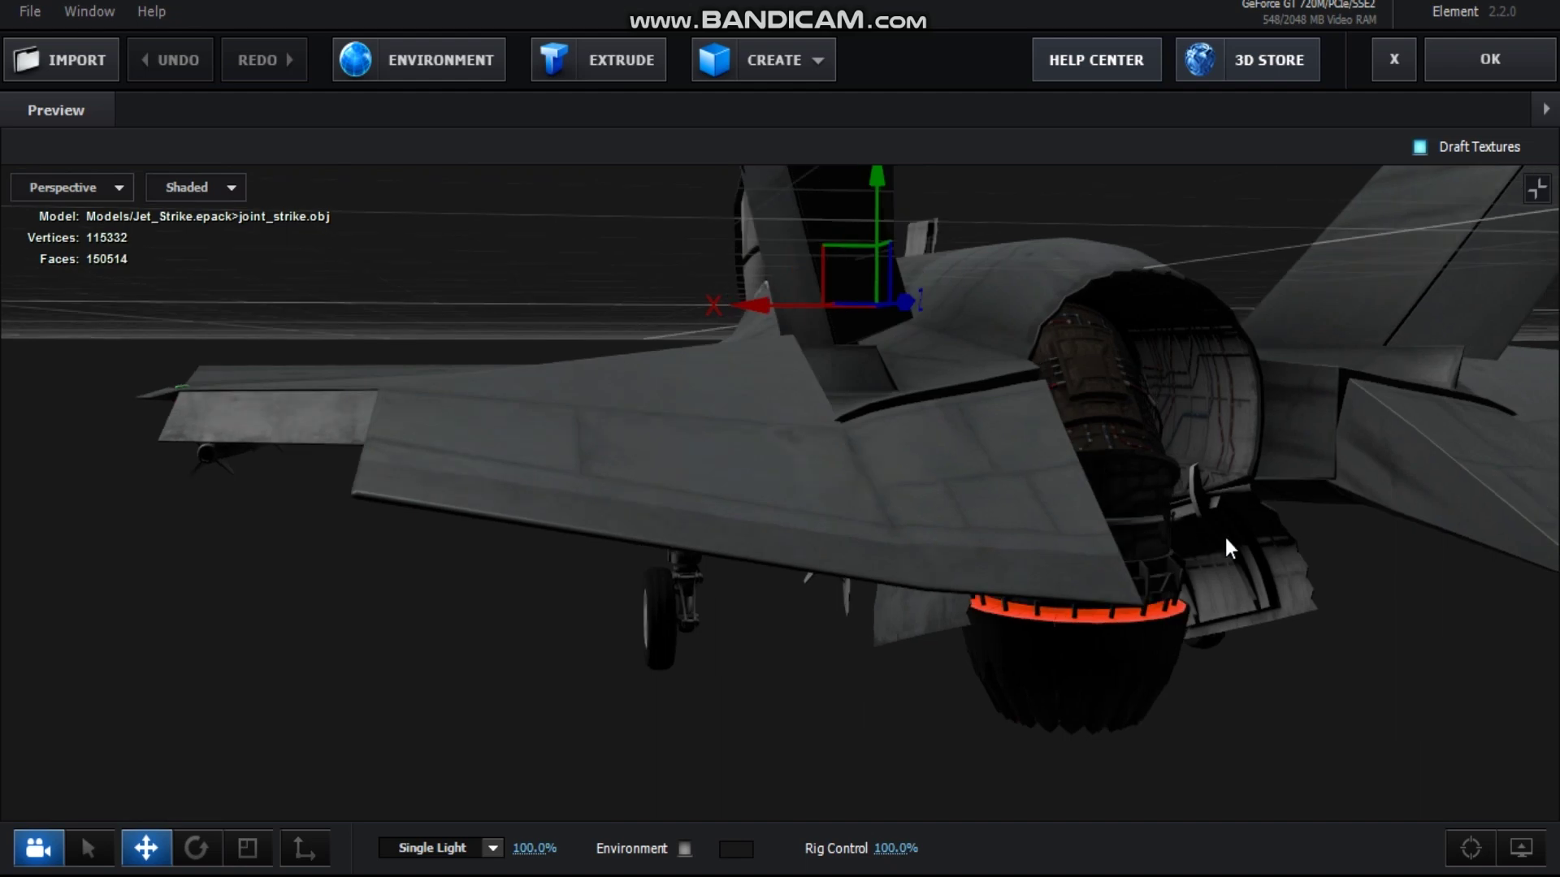
pyautogui.moveTo(1226, 546); pyautogui.dragTo(1346, 562)
pyautogui.moveTo(778, 622); pyautogui.dragTo(832, 637)
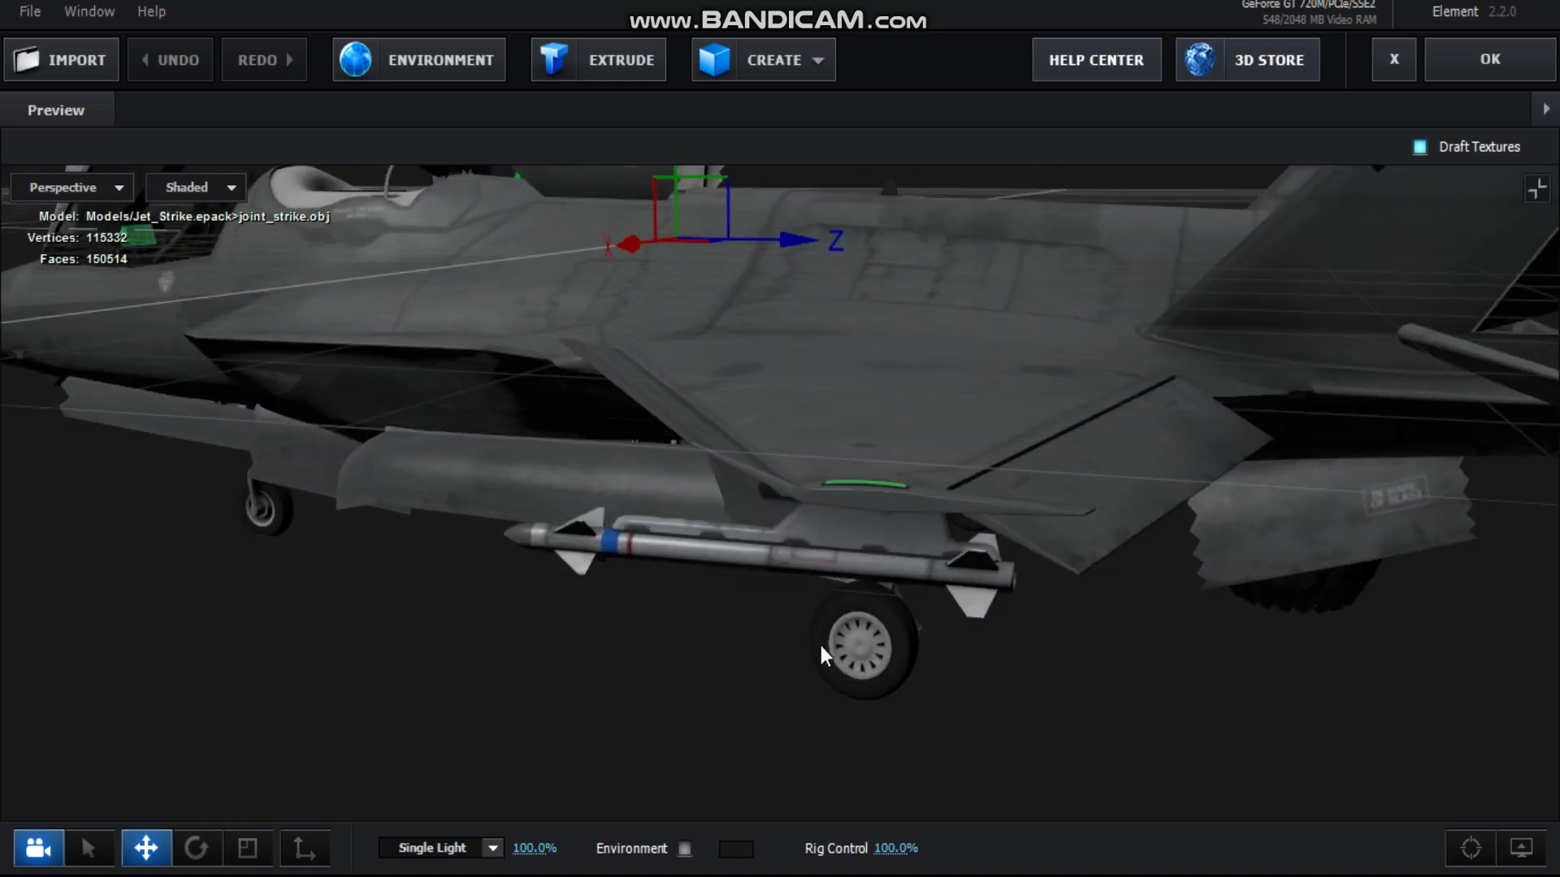
pyautogui.moveTo(717, 620); pyautogui.dragTo(798, 590)
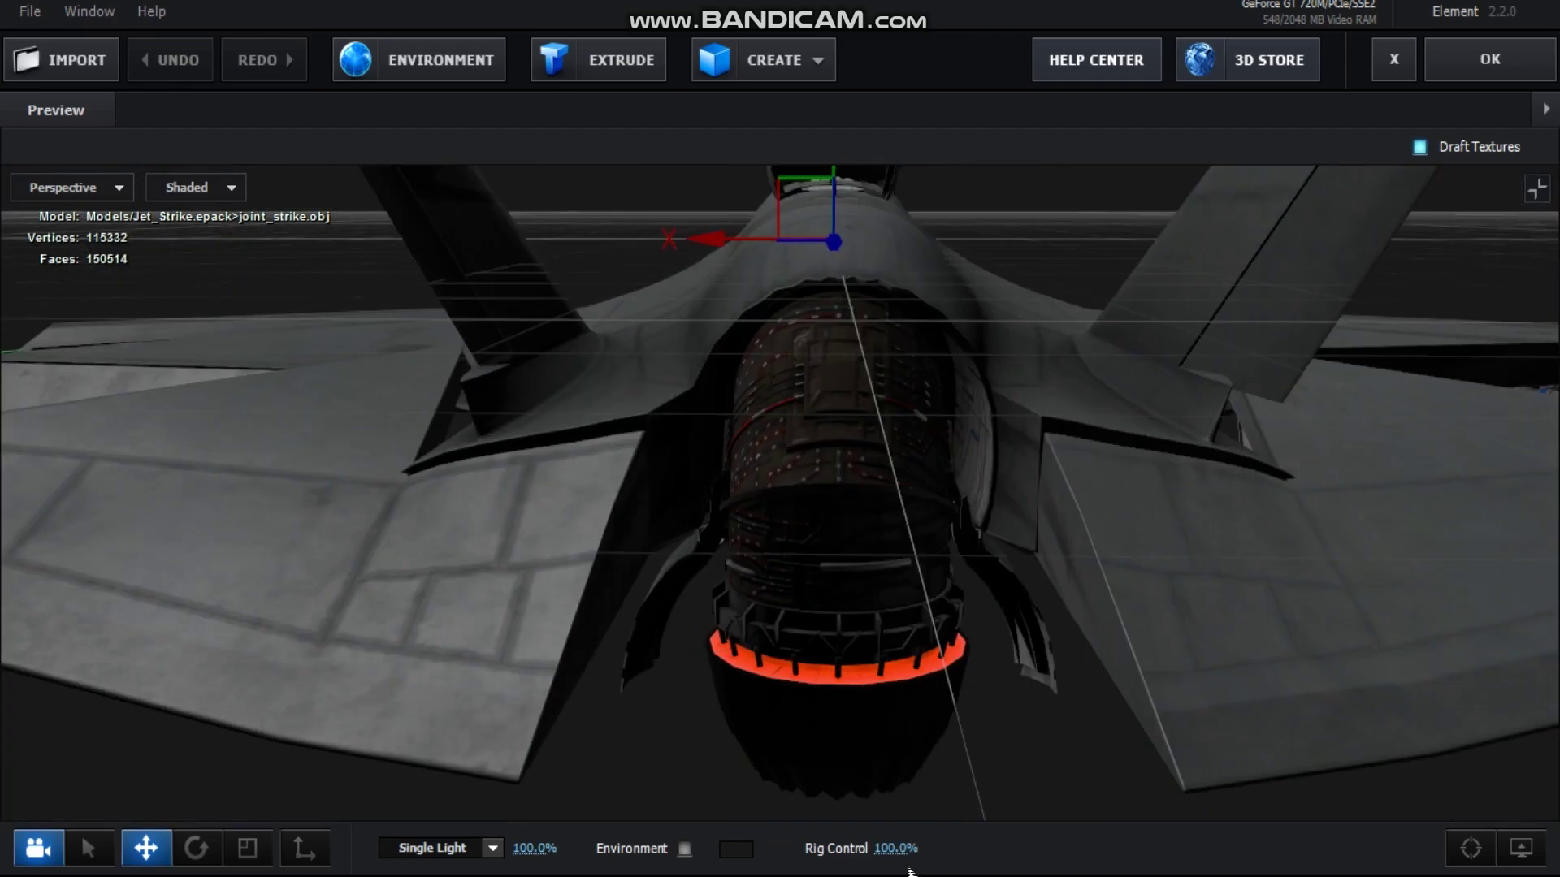
pyautogui.moveTo(907, 849); pyautogui.dragTo(203, 824)
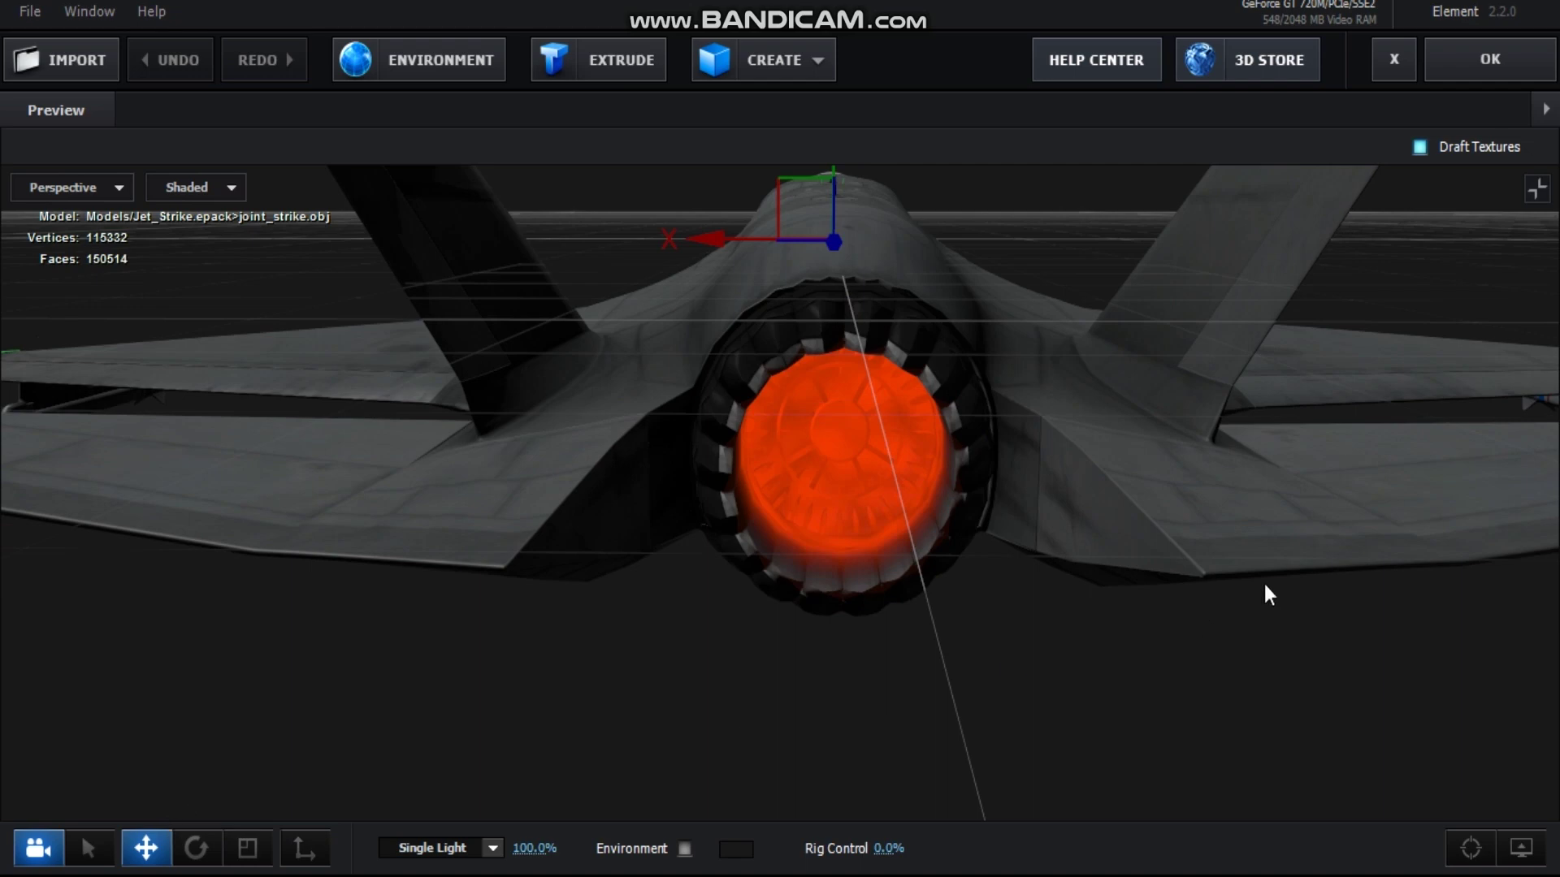
# - Restore the full Scene Setup layout, view the jet's front quarter, and accept the setup
pyautogui.moveTo(1264, 584); pyautogui.dragTo(450, 363)
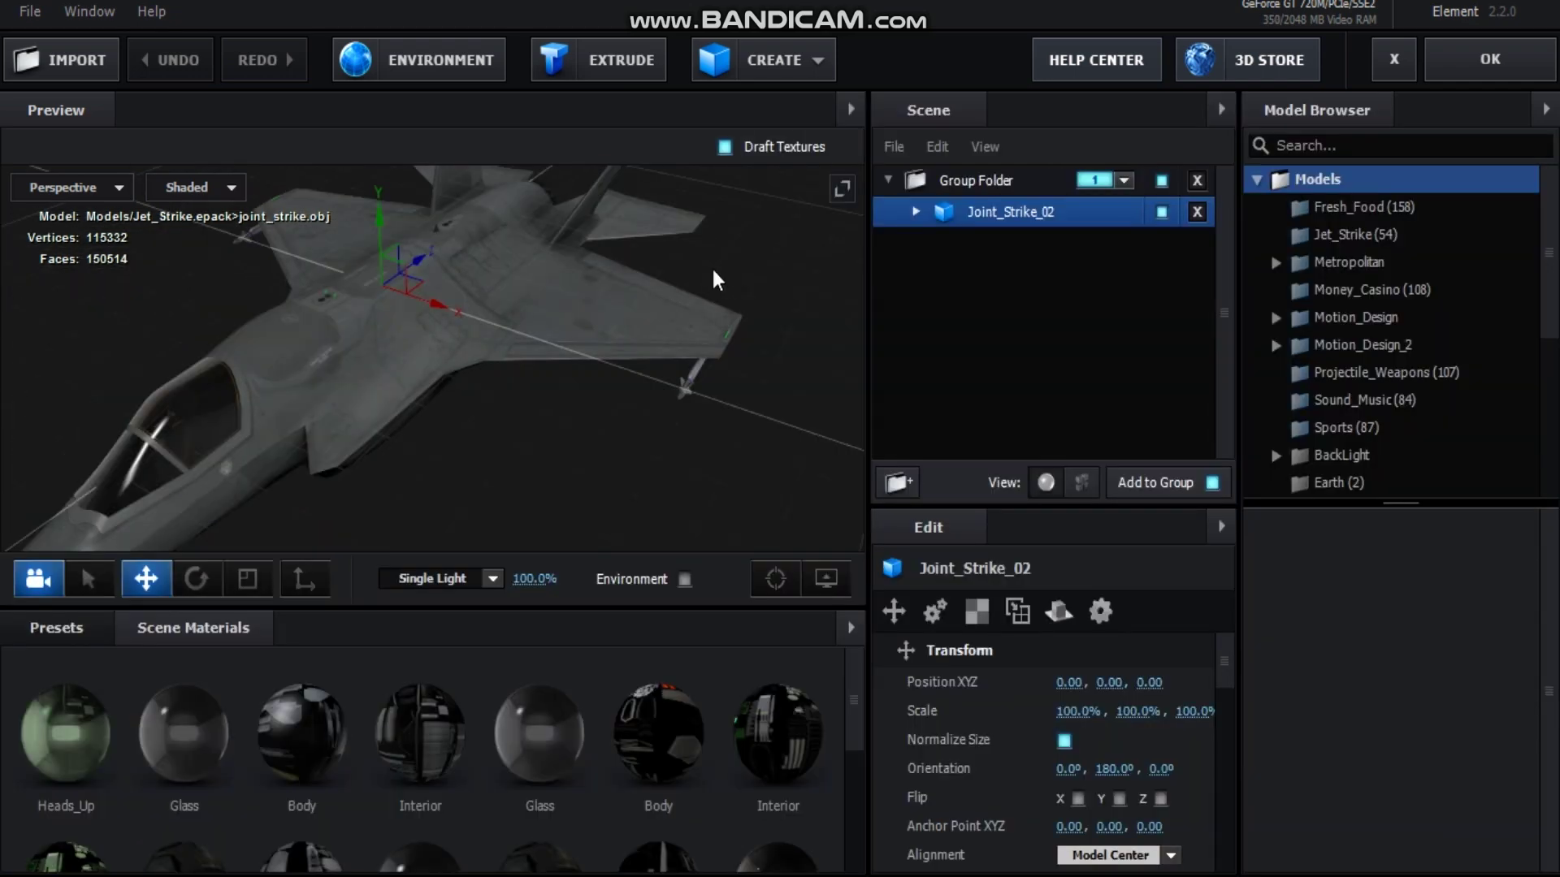
pyautogui.moveTo(630, 320); pyautogui.dragTo(688, 382)
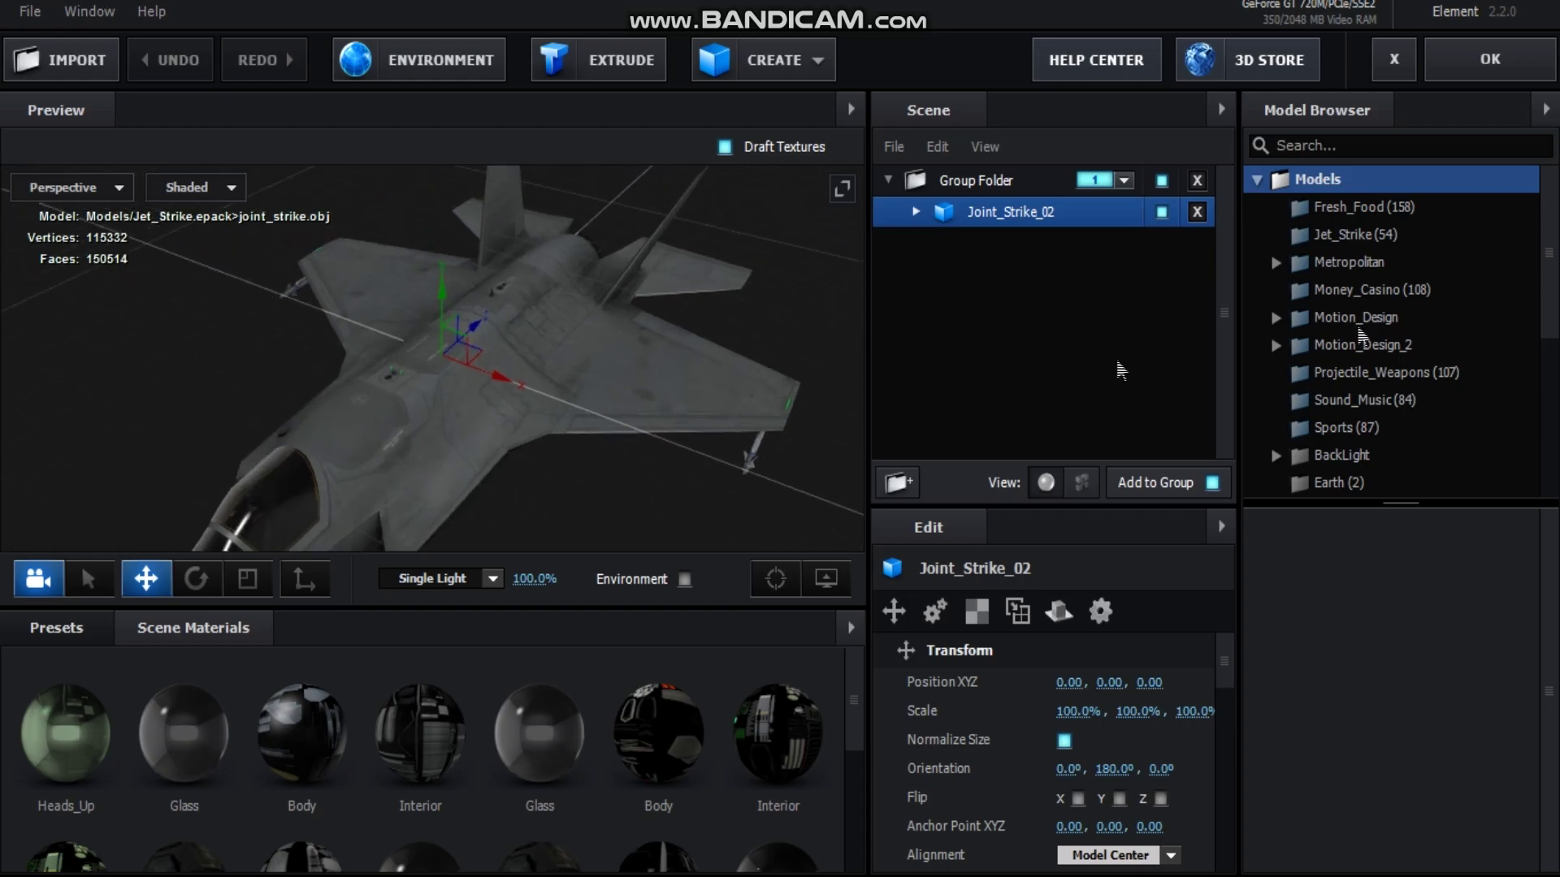
pyautogui.click(1489, 61)
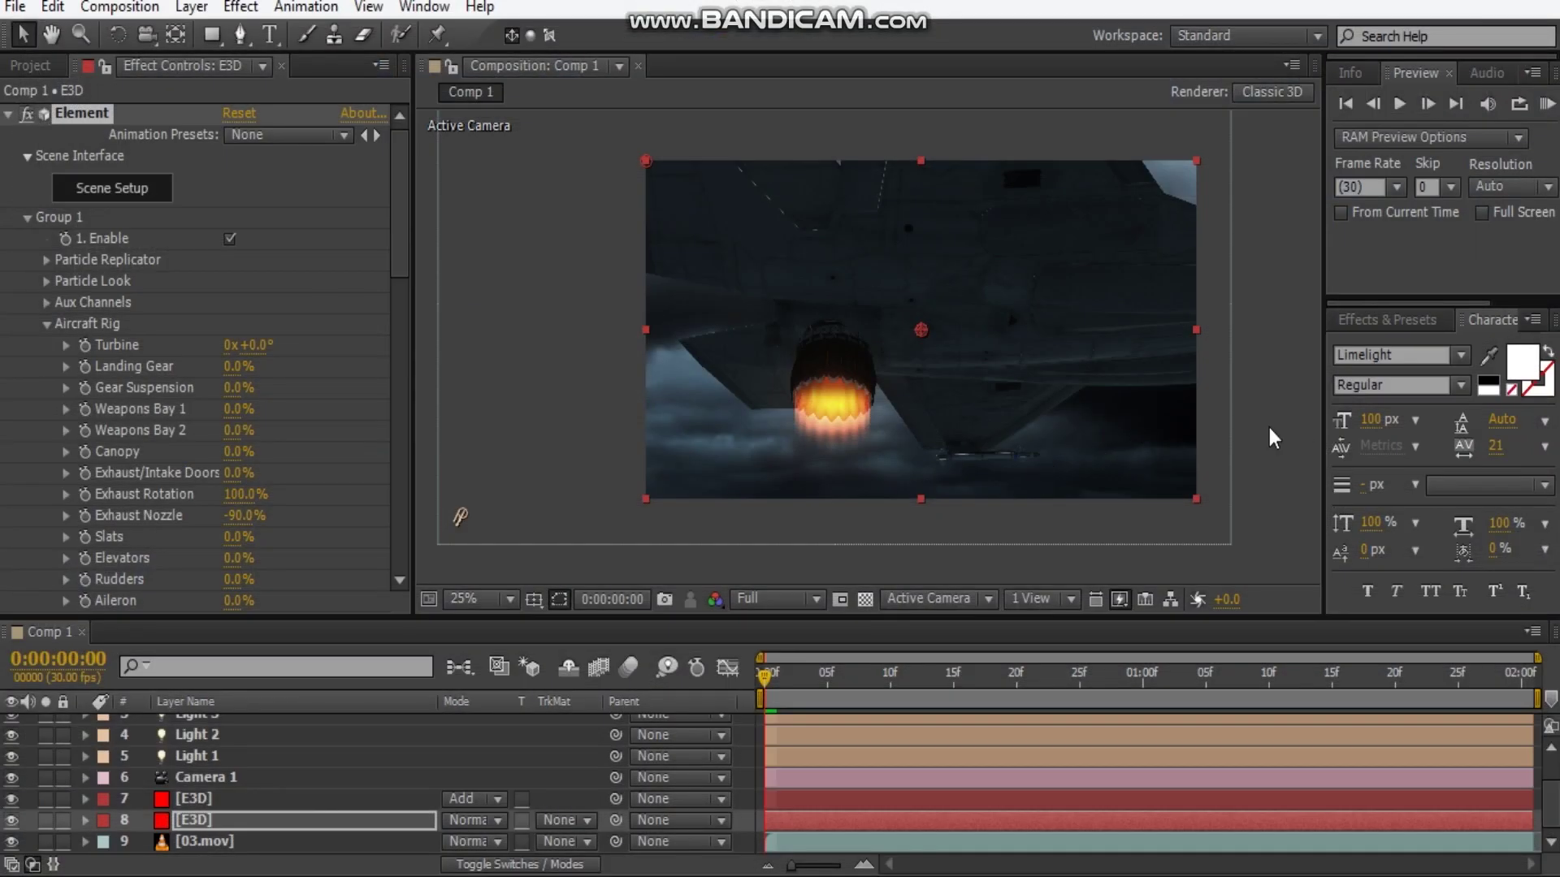
# - Deselect all, then step through the Light 4, Light 3, Light 2 and Light 1 layers
pyautogui.click(1270, 437)
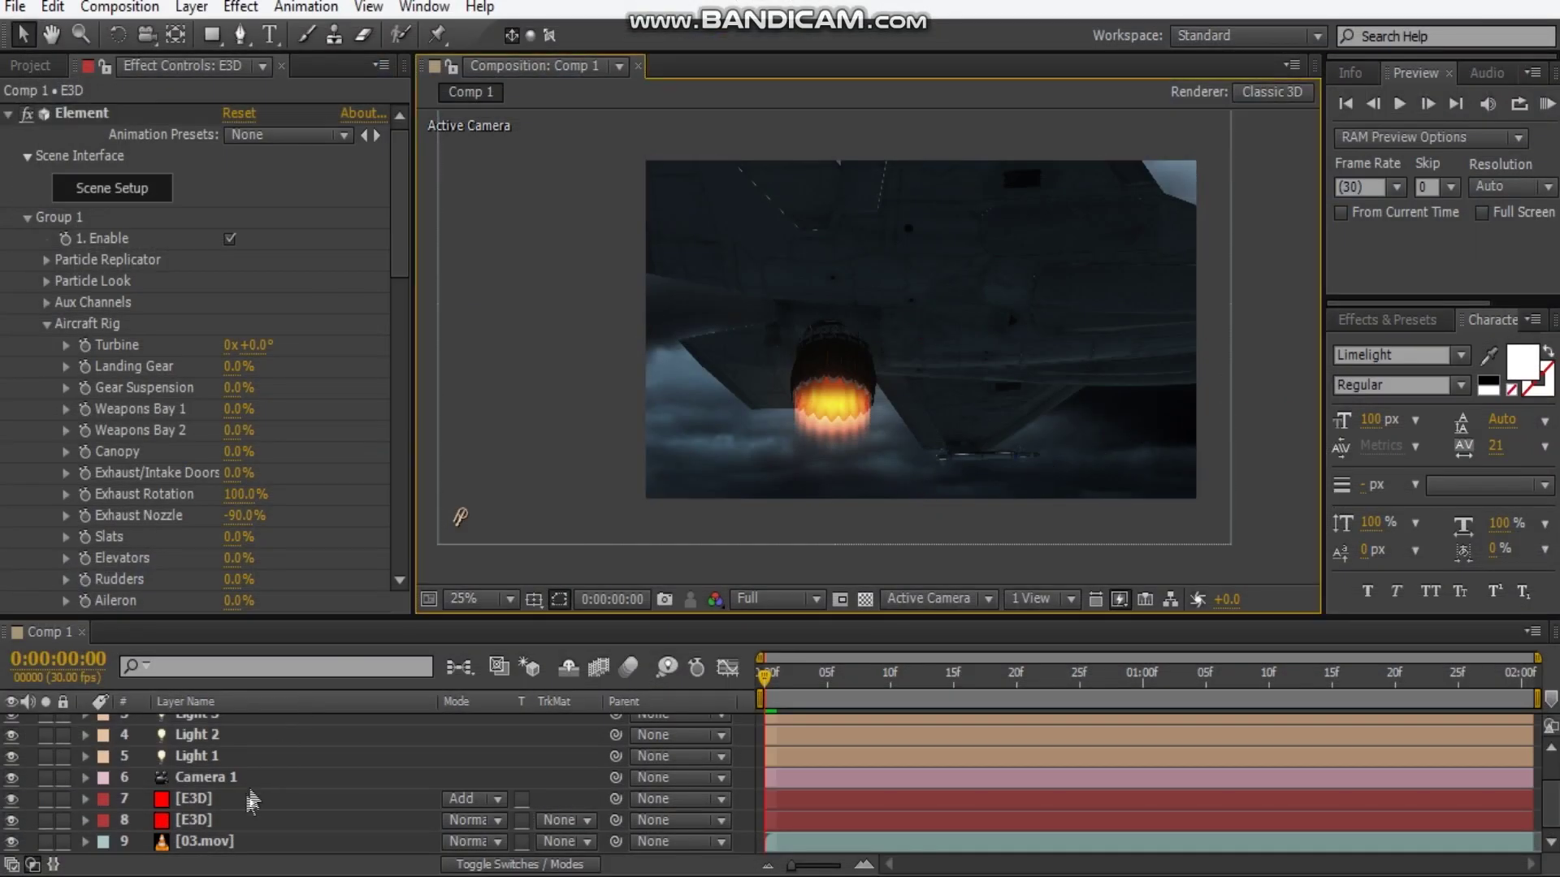
pyautogui.scroll(2, 248, 792)
pyautogui.click(213, 745)
pyautogui.click(205, 767)
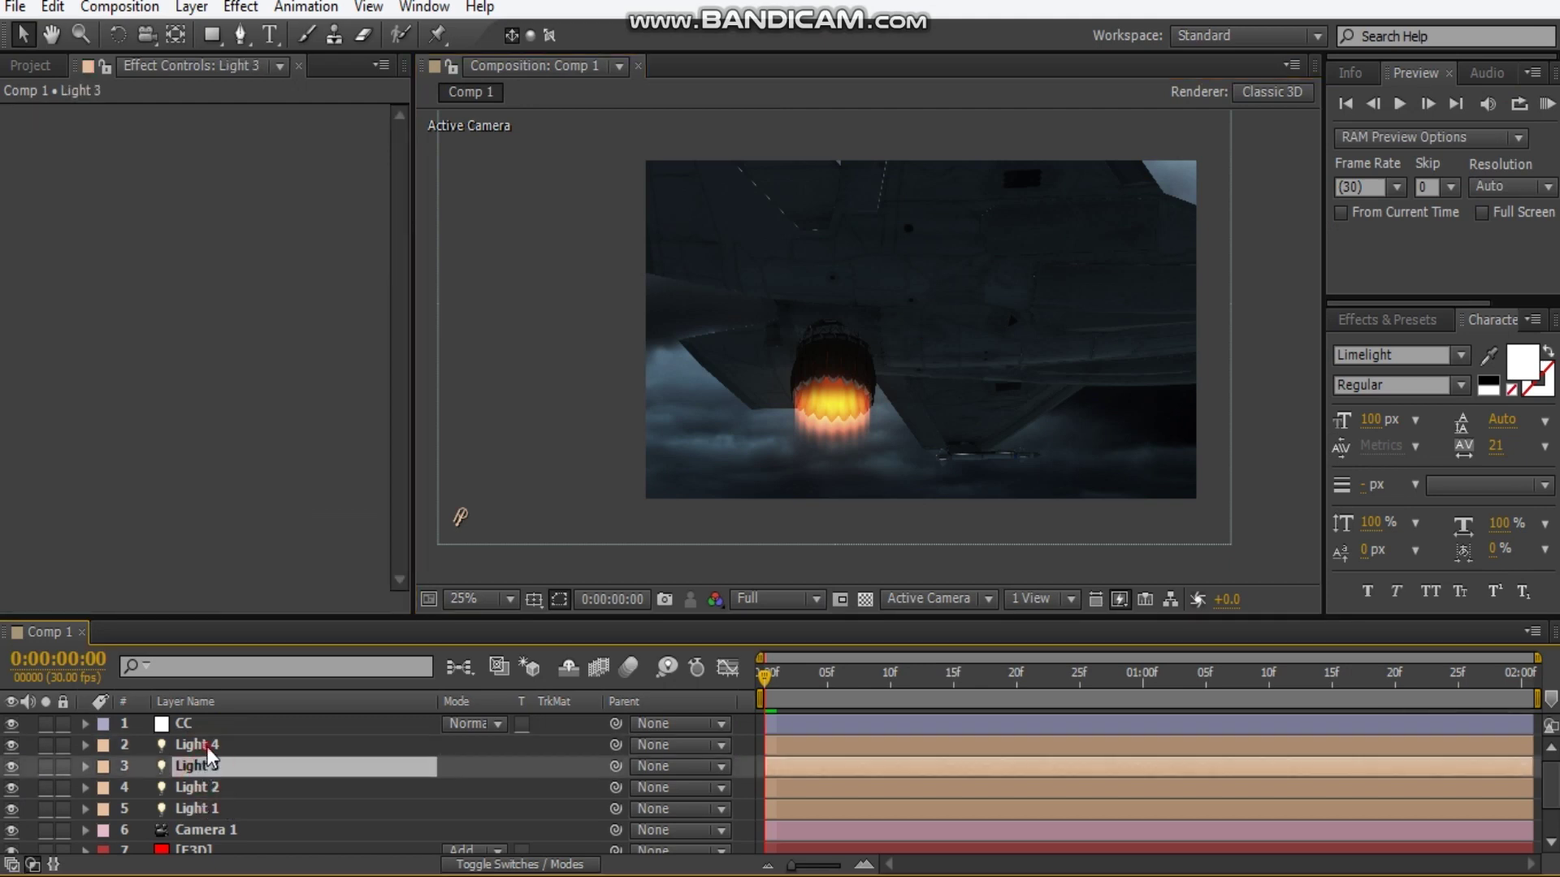
pyautogui.click(210, 748)
pyautogui.click(207, 768)
pyautogui.click(213, 788)
pyautogui.click(222, 808)
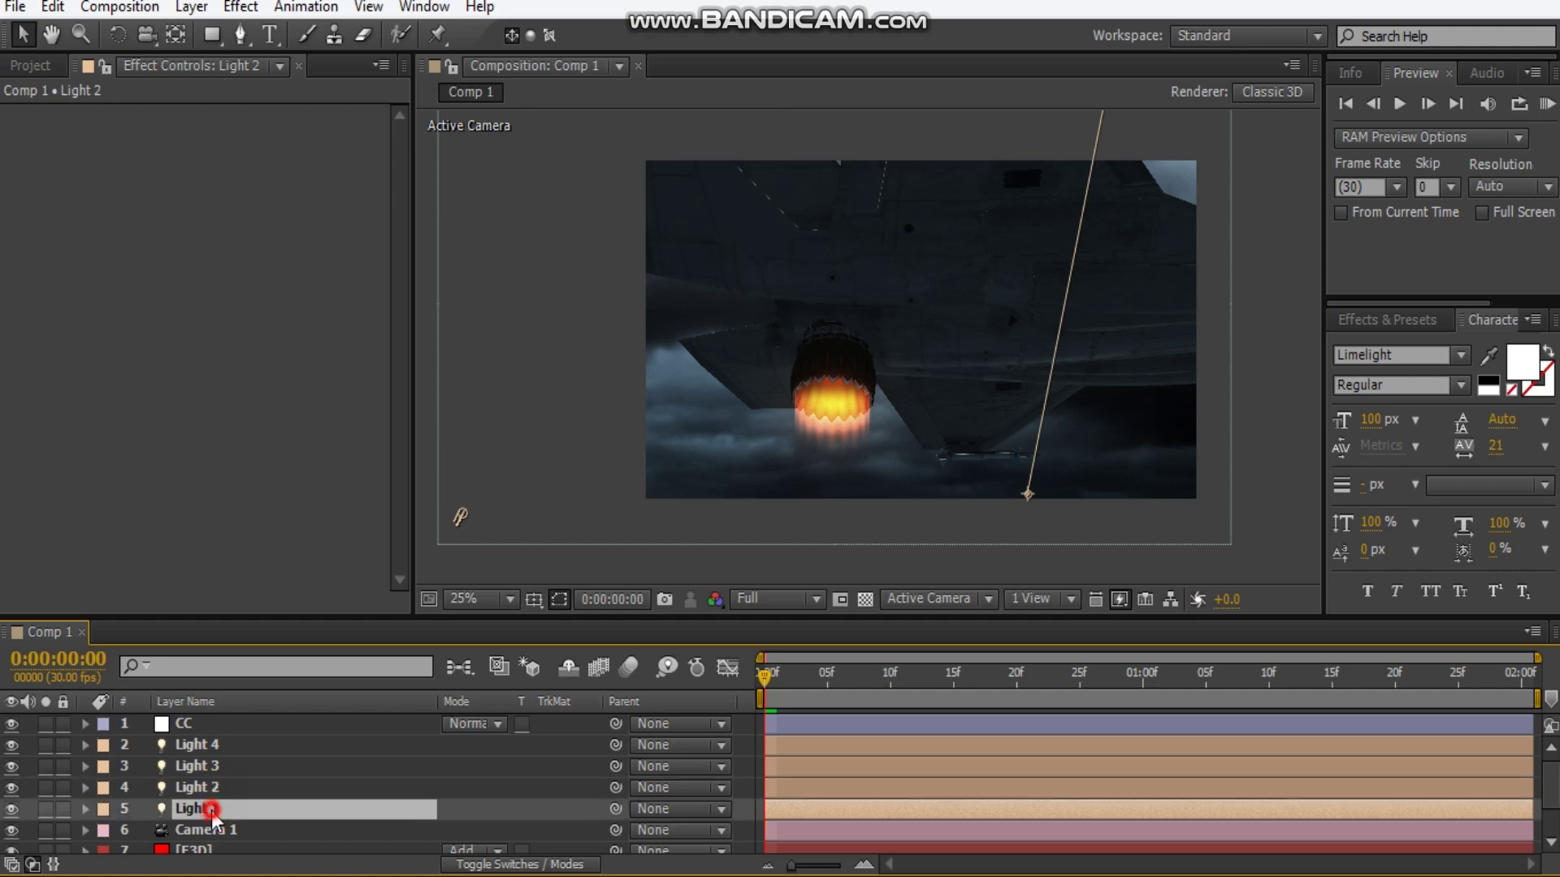
# - Briefly solo the 03.mov cloud footage layer, then select the CC color correction layer
pyautogui.scroll(-2, 252, 814)
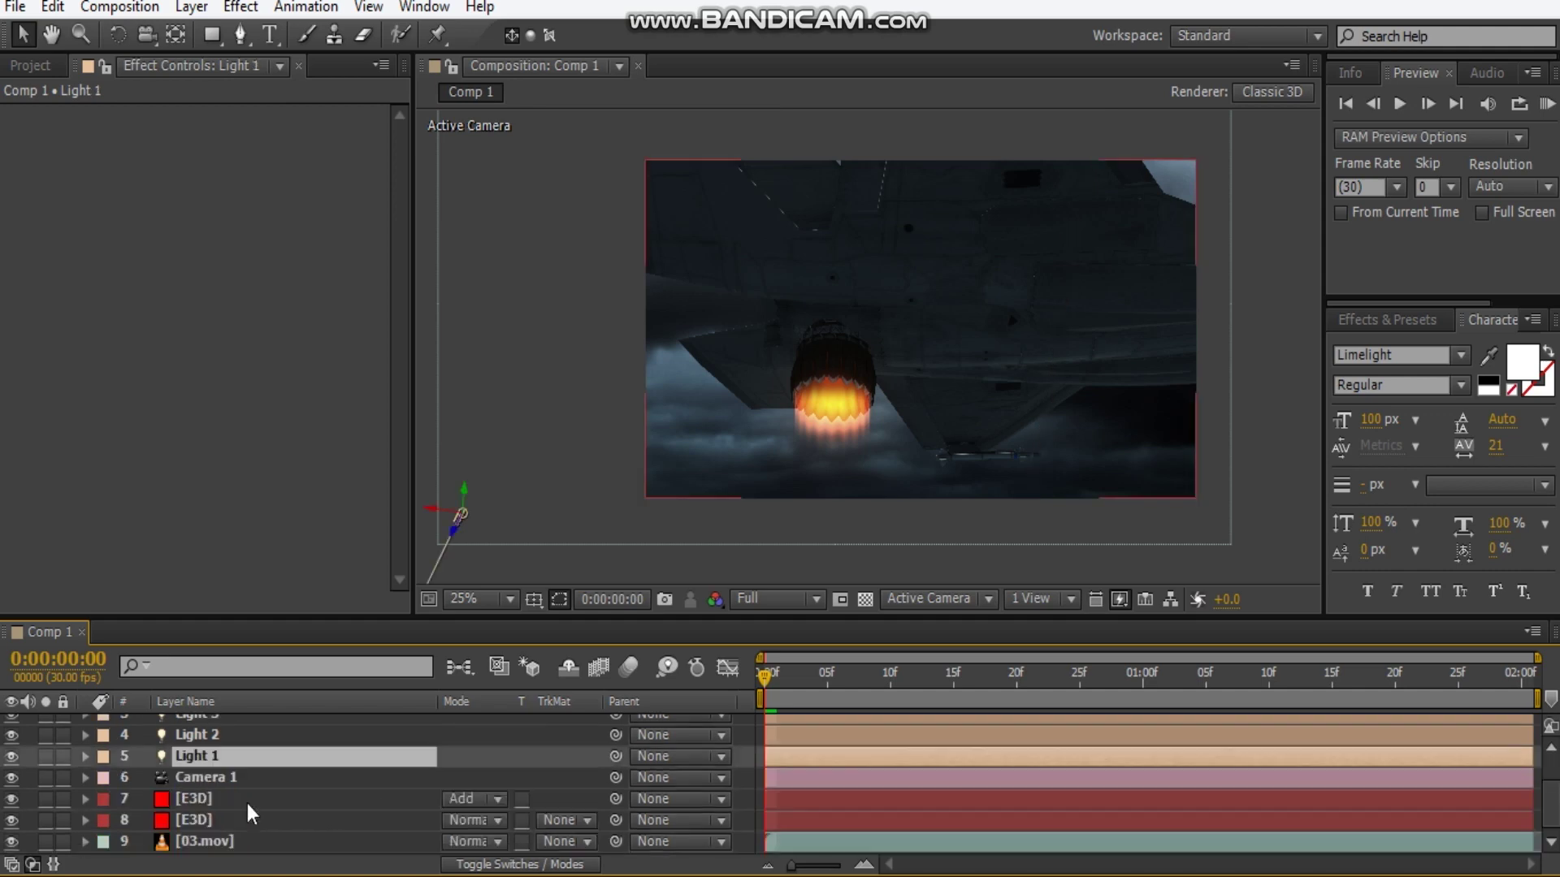
pyautogui.click(222, 841)
pyautogui.click(46, 841)
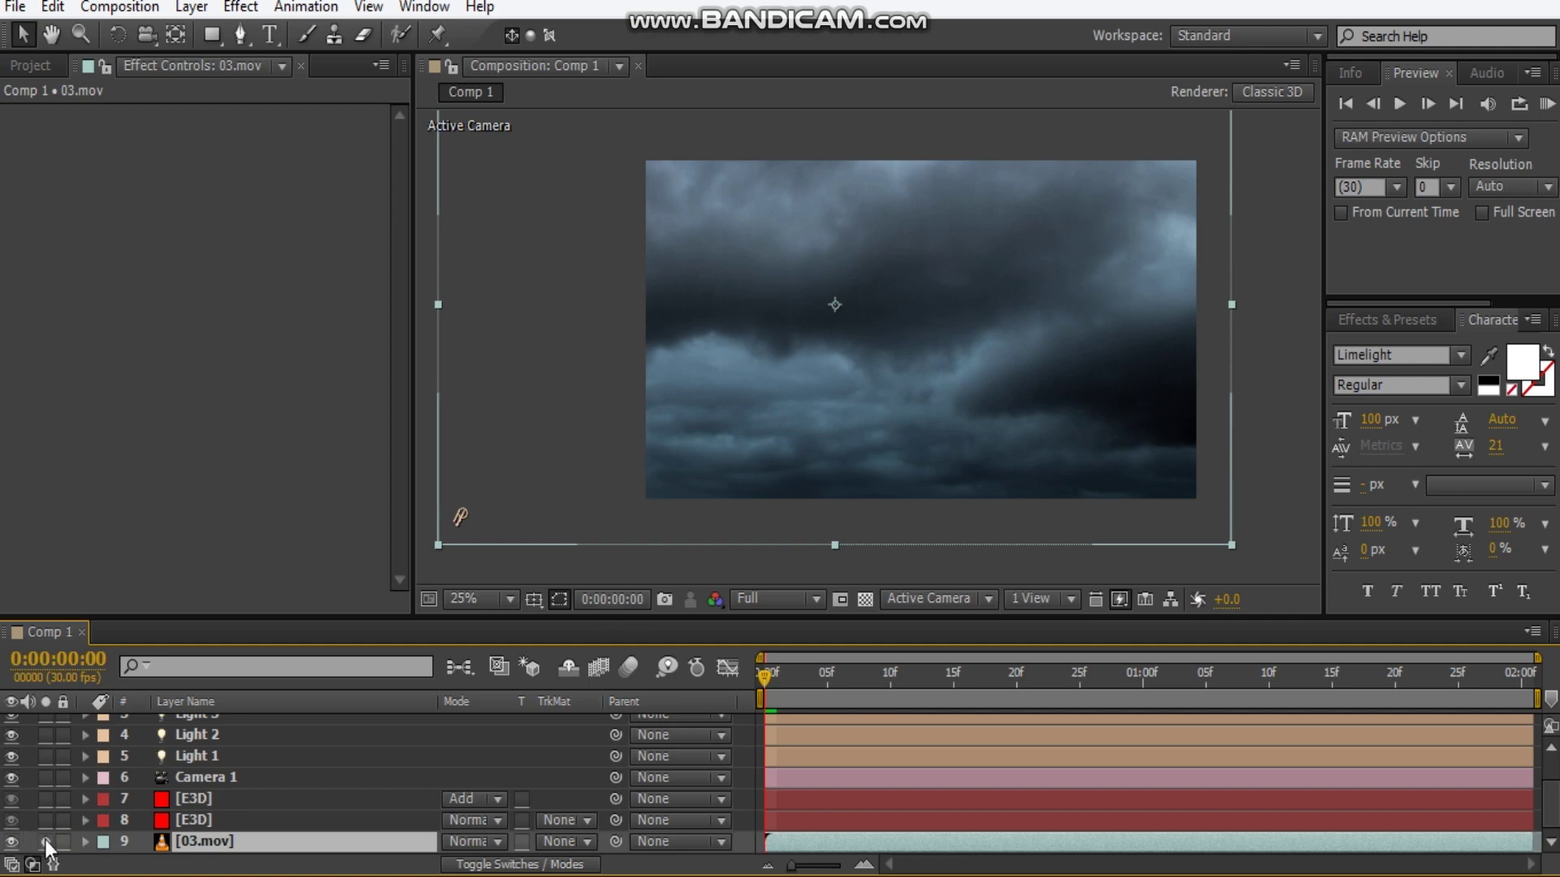
pyautogui.click(45, 842)
pyautogui.hotkey('ctrl', 'v')
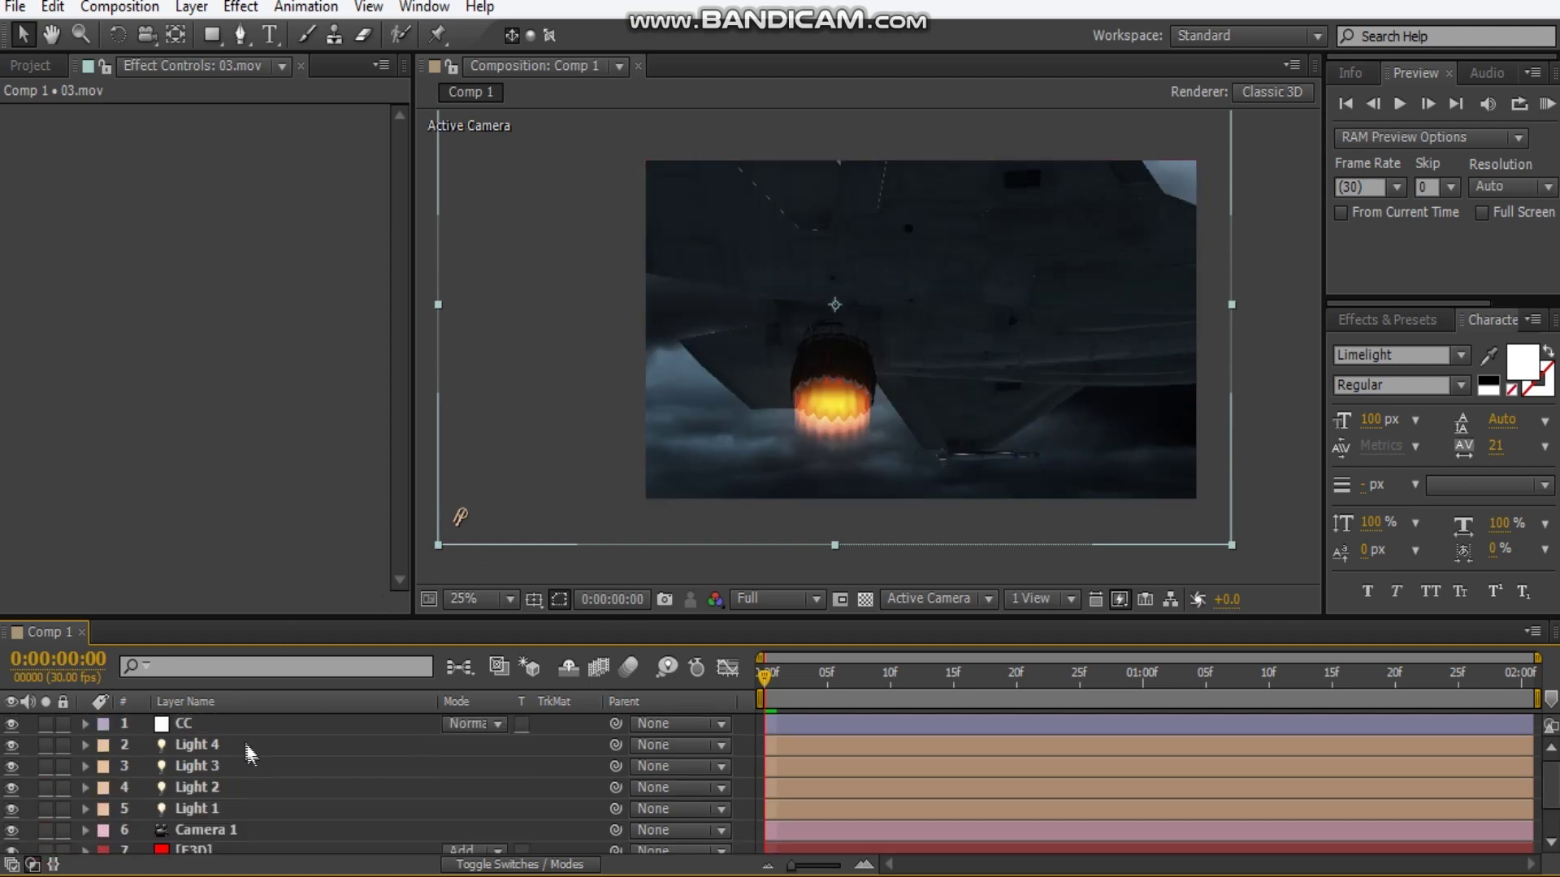
pyautogui.click(235, 733)
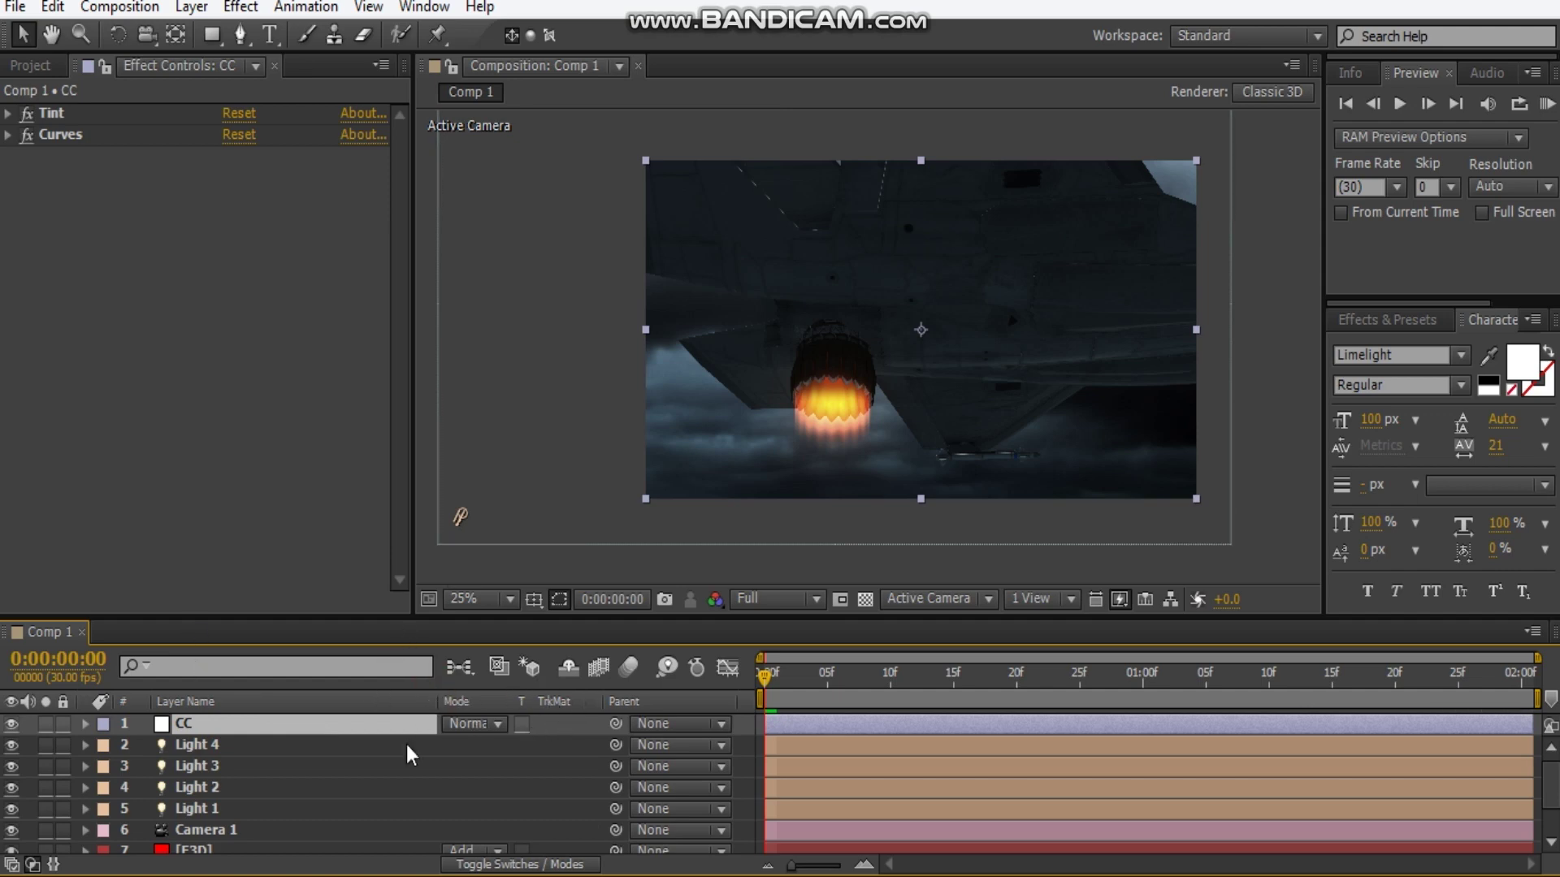
# - Create a new adjustment layer named 'heat distortion' at the top of the stack
pyautogui.hotkey('ctrl', 'alt', 'y')
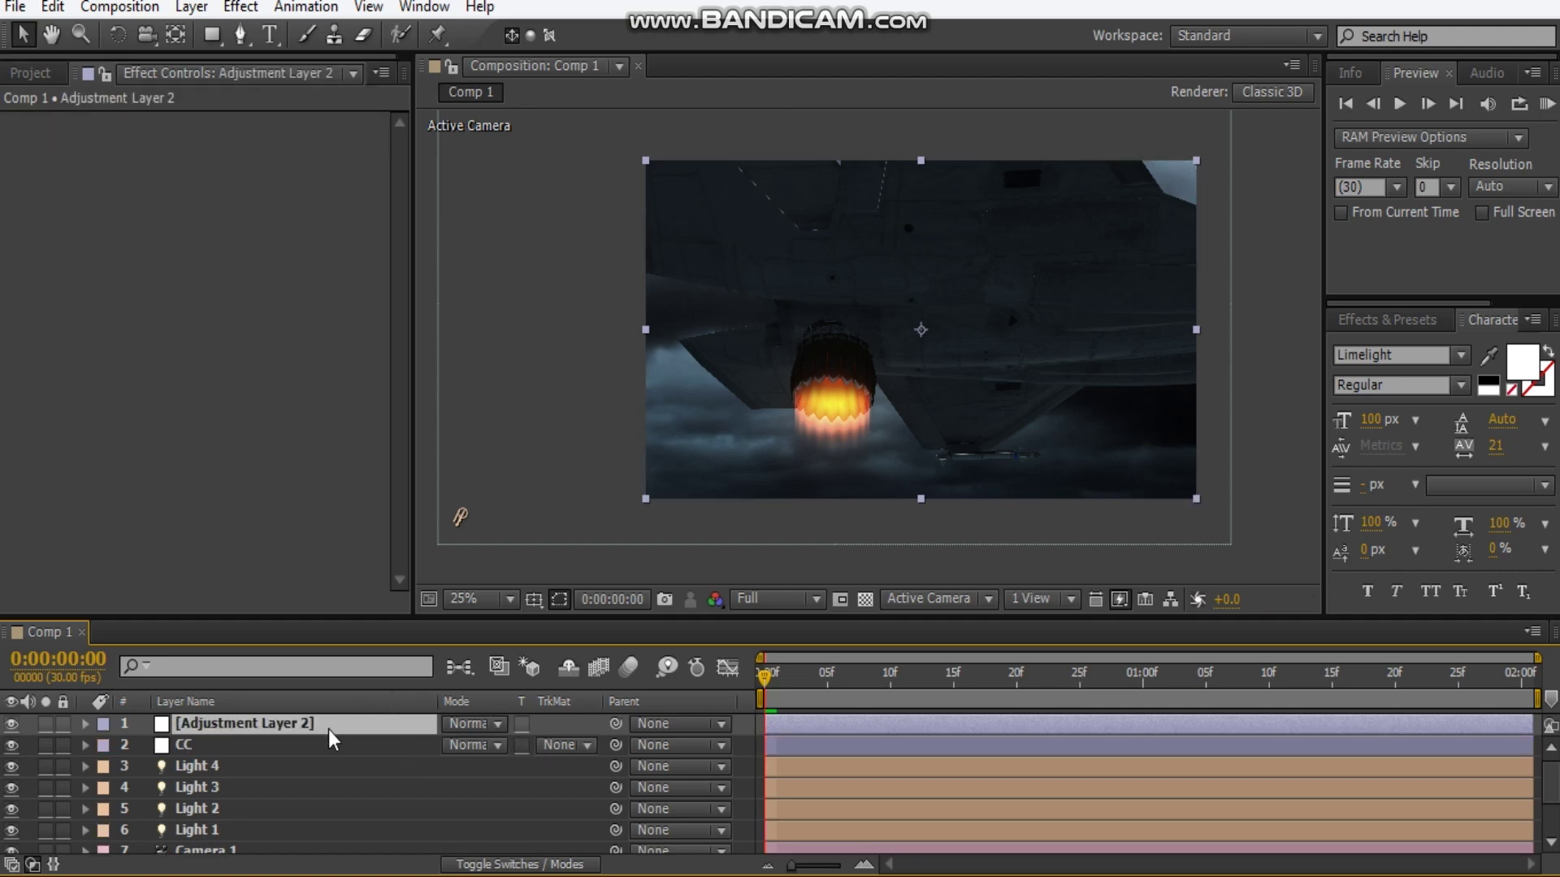
pyautogui.press('Return')
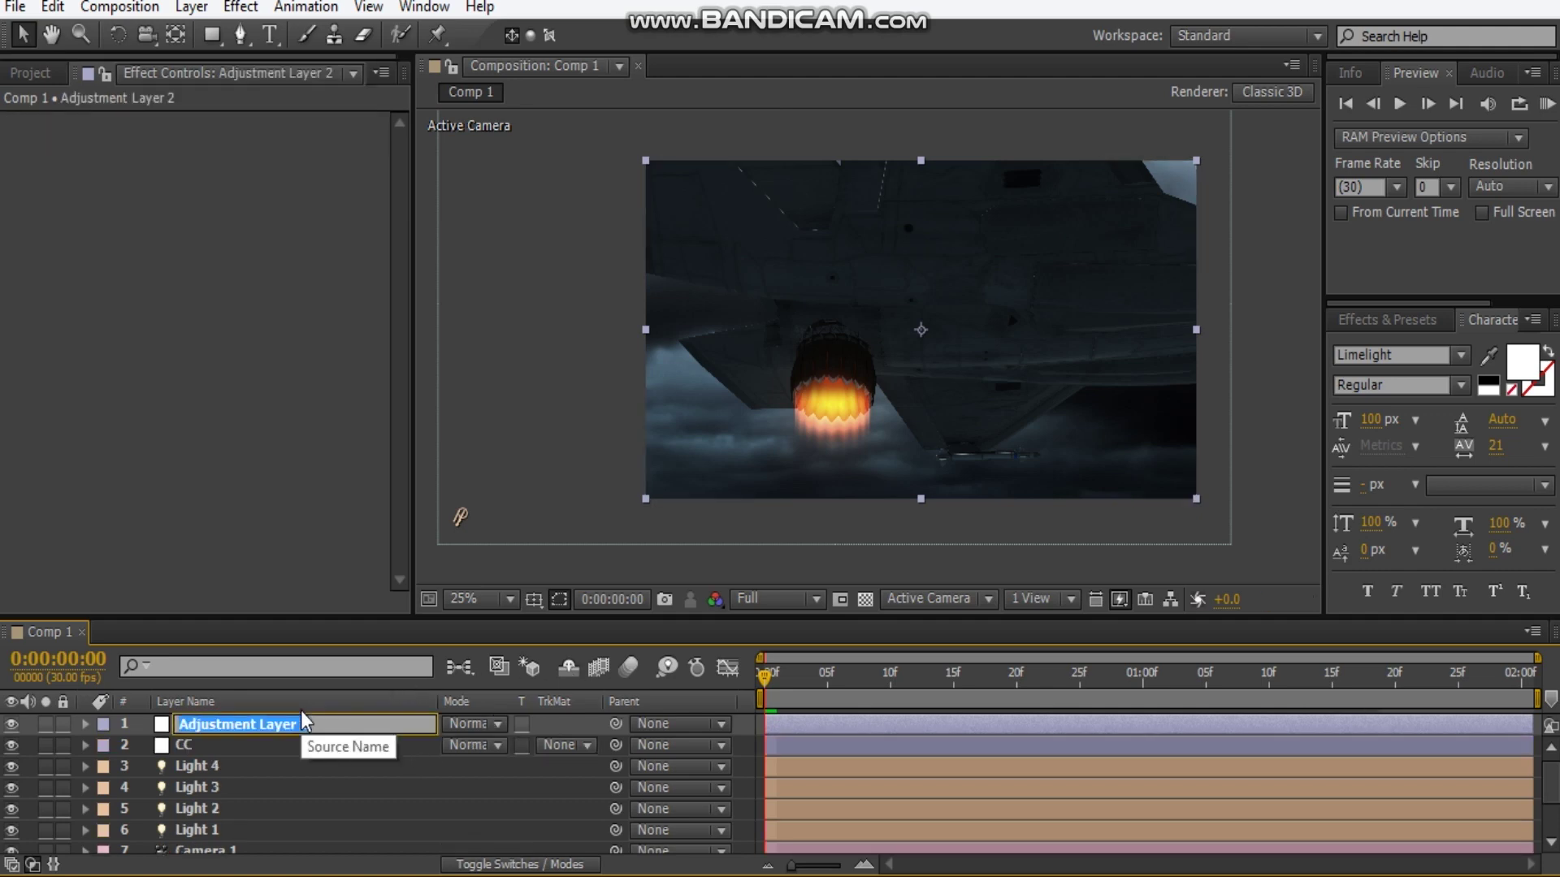
pyautogui.write('hea')
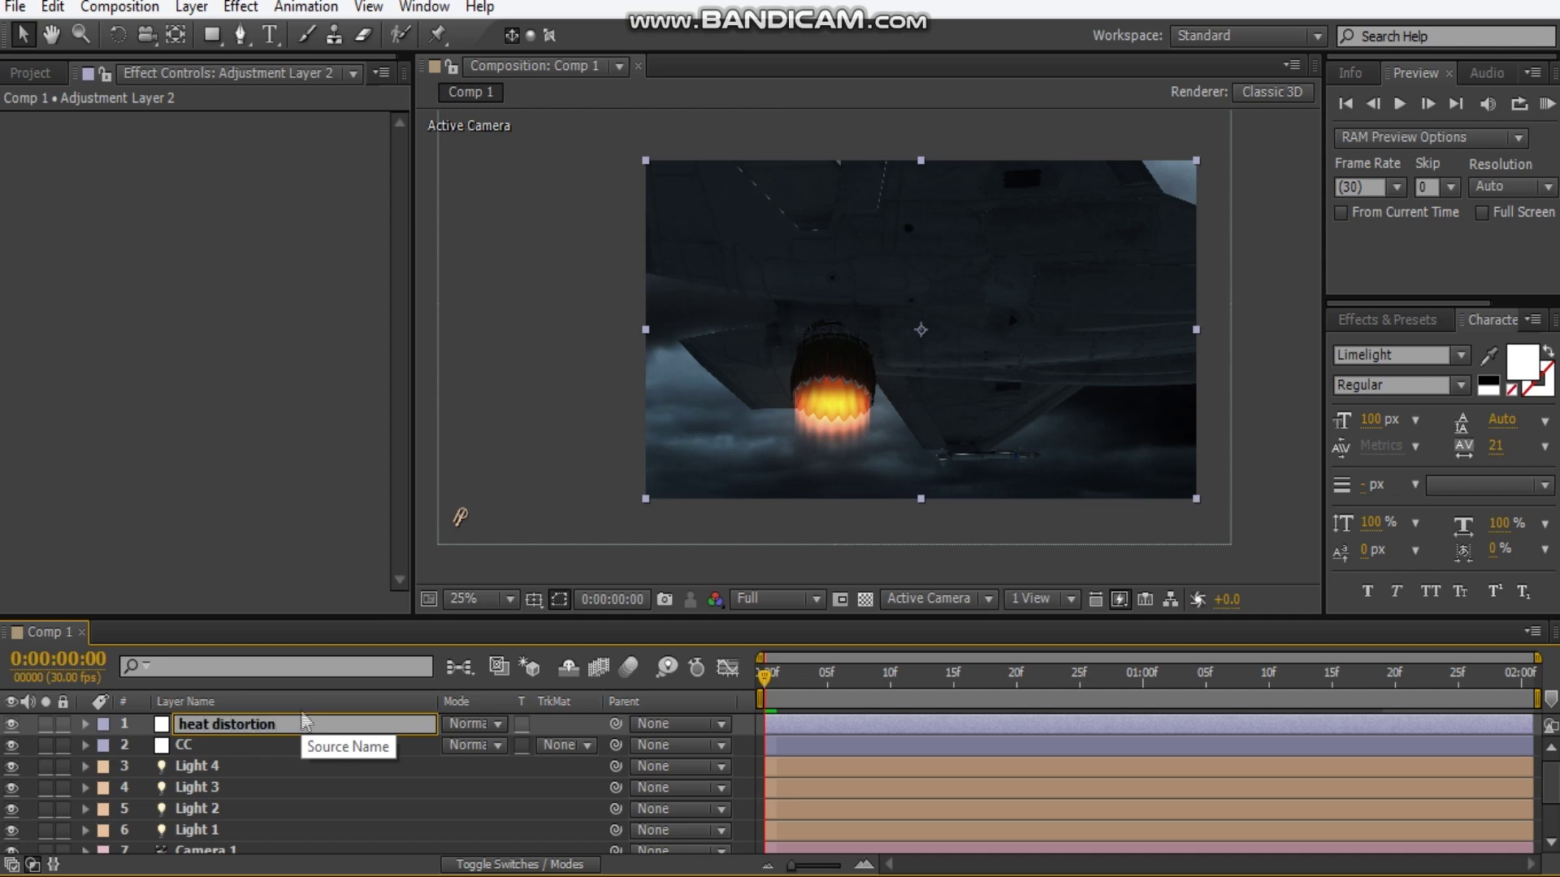
pyautogui.write('t distortion')
pyautogui.press('Return')
pyautogui.click(308, 766)
pyautogui.click(296, 725)
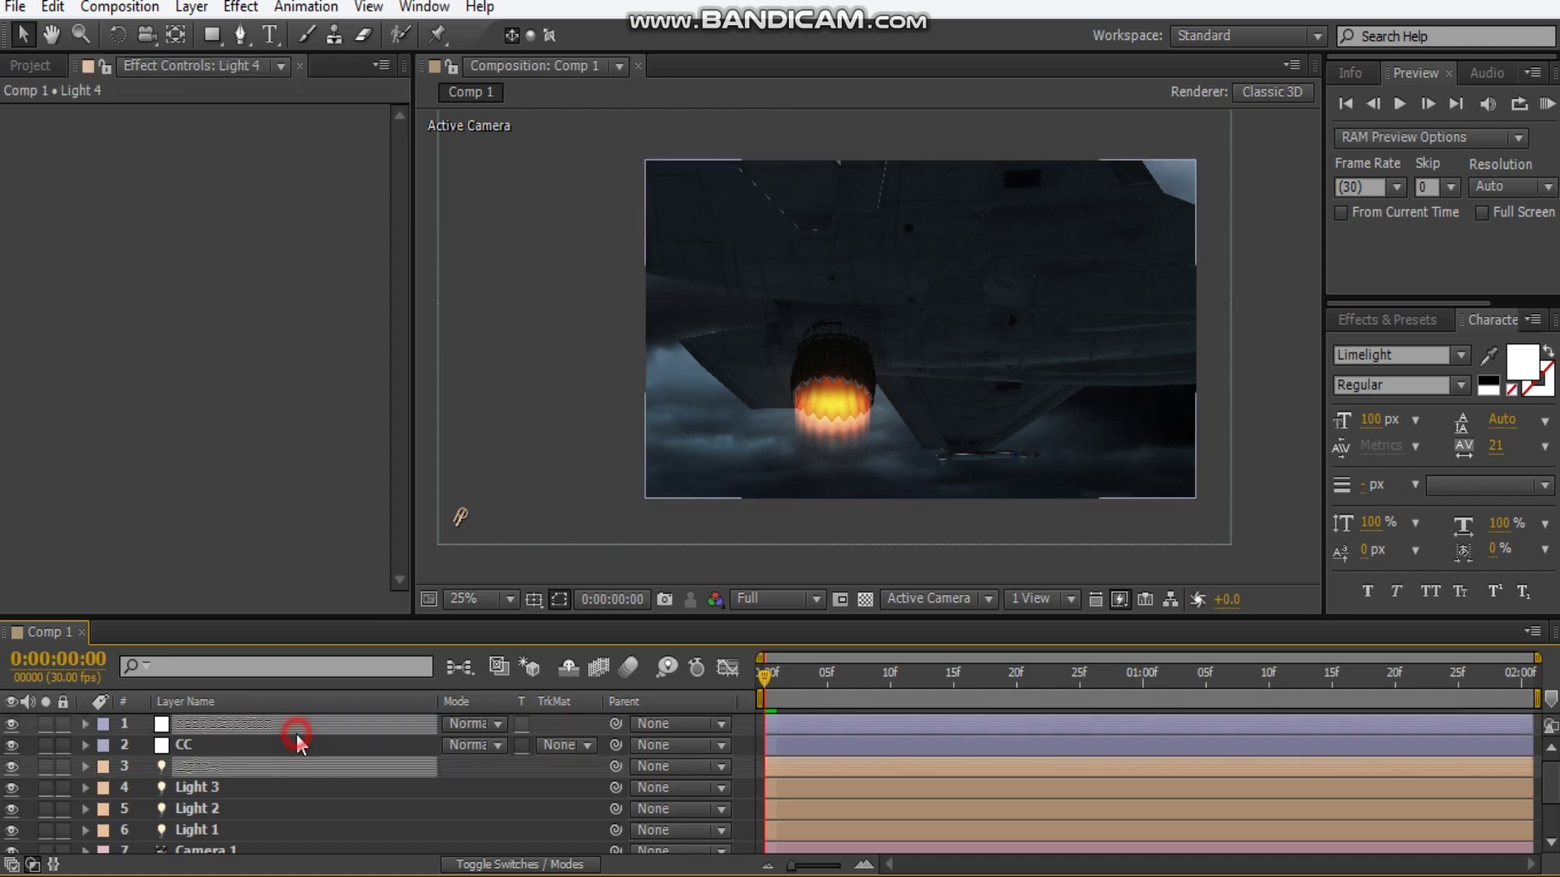
# - Apply Video Copilot's Heat Distortion to the layer and set preview resolution to Half
pyautogui.rightClick(95, 381)
pyautogui.click(187, 859)
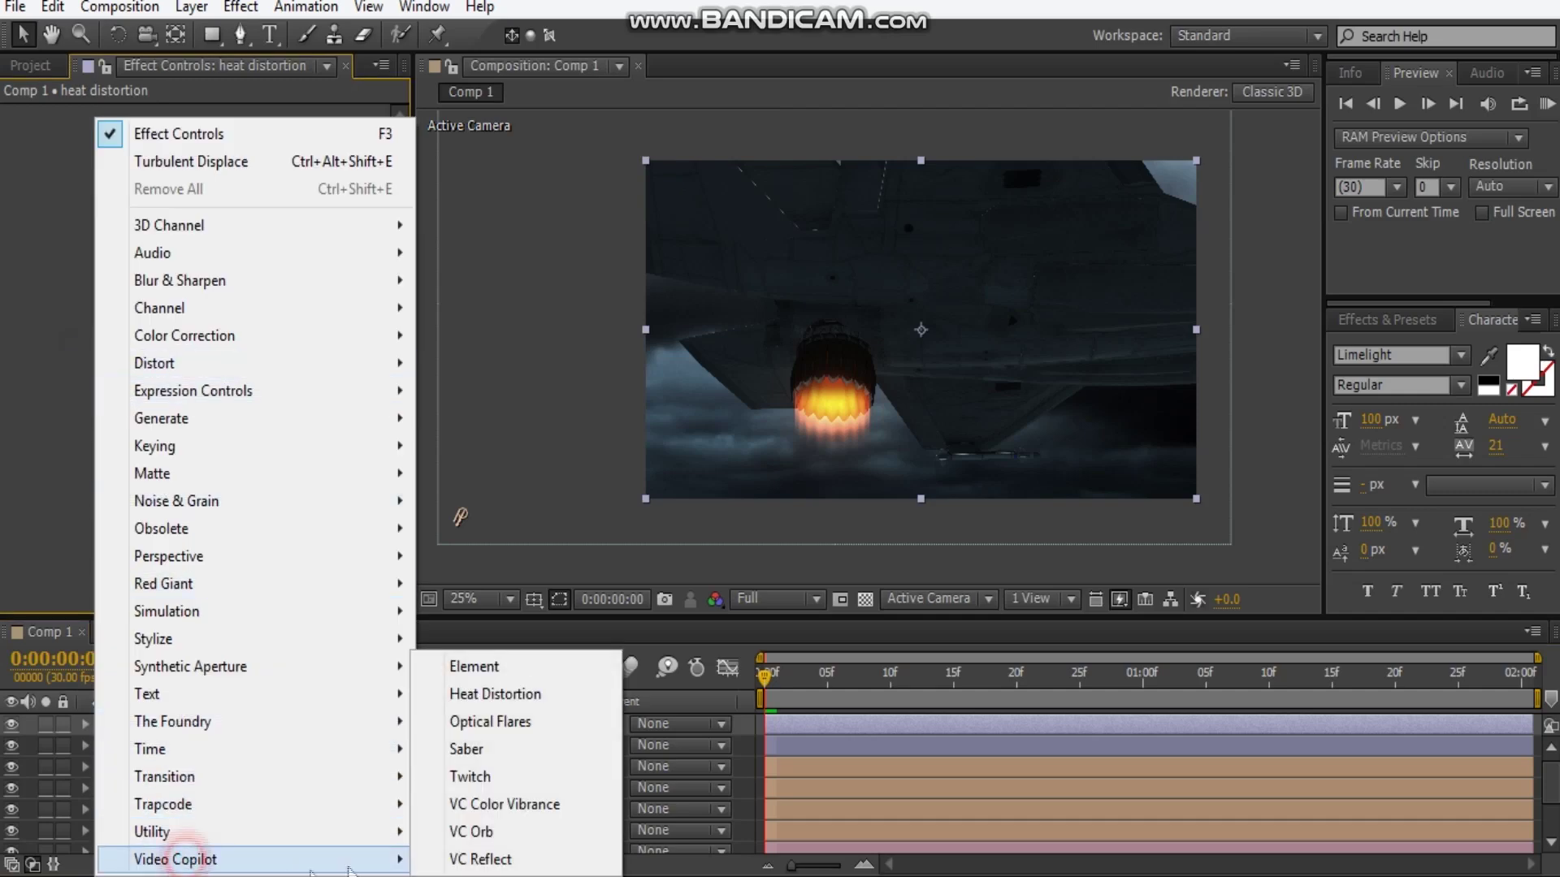
pyautogui.click(503, 694)
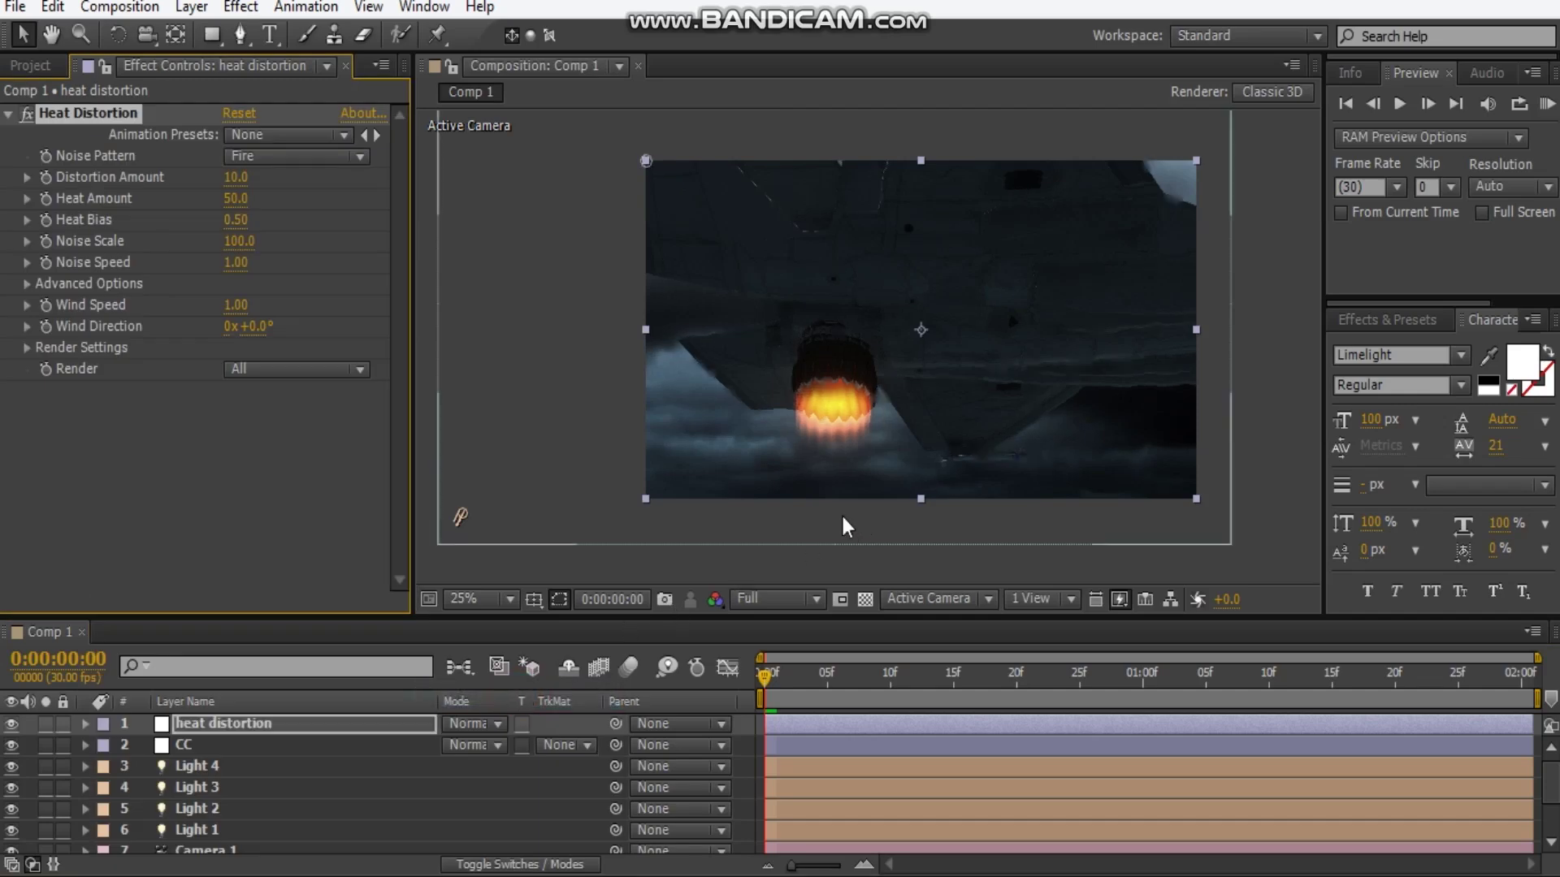
pyautogui.click(754, 597)
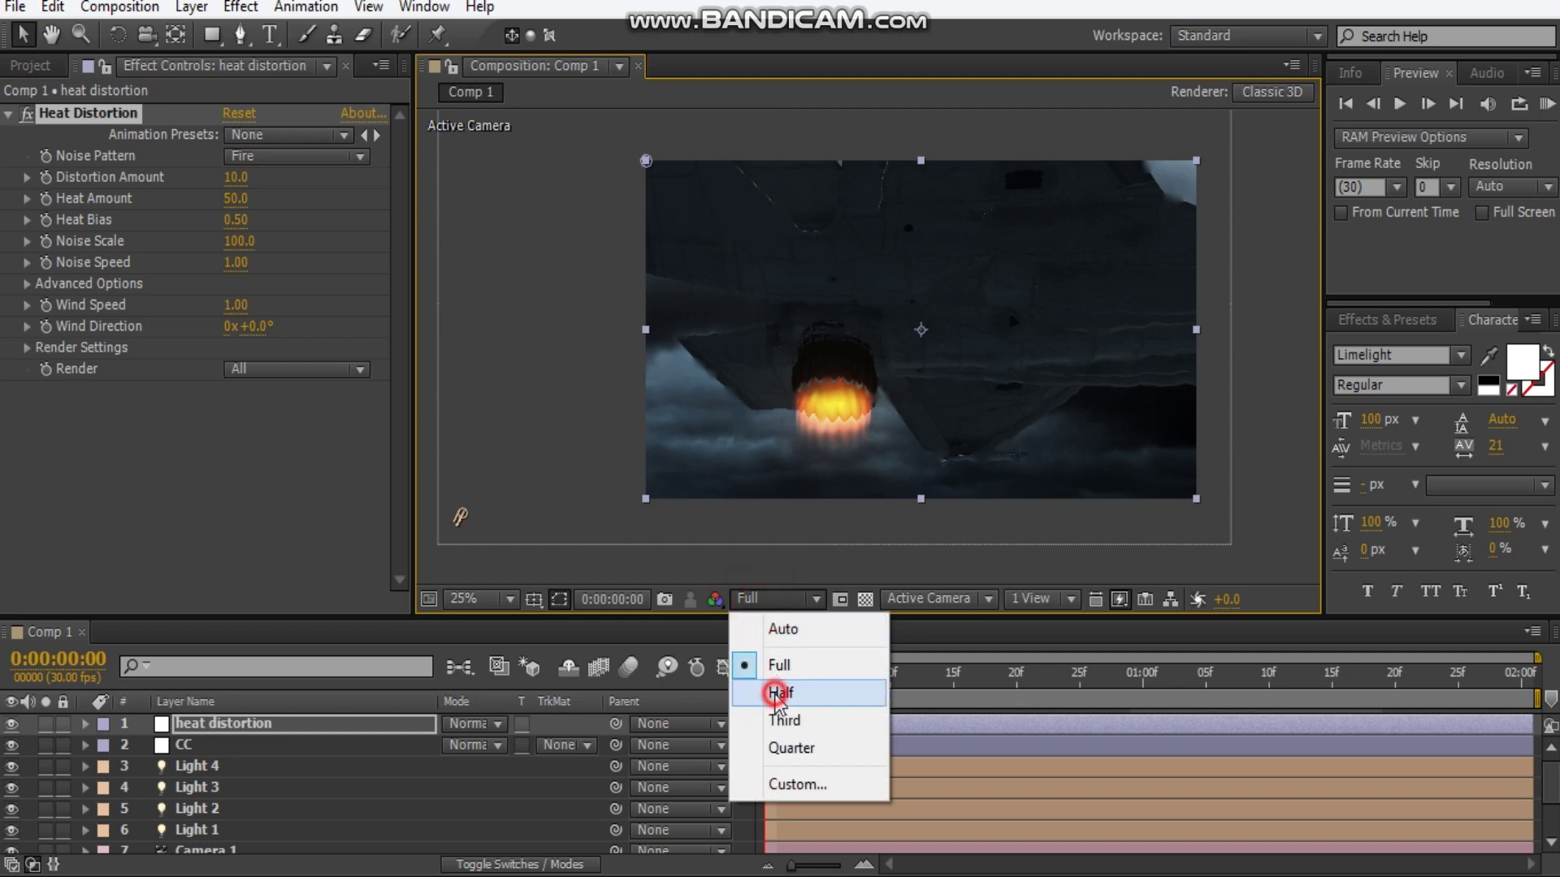
pyautogui.click(773, 689)
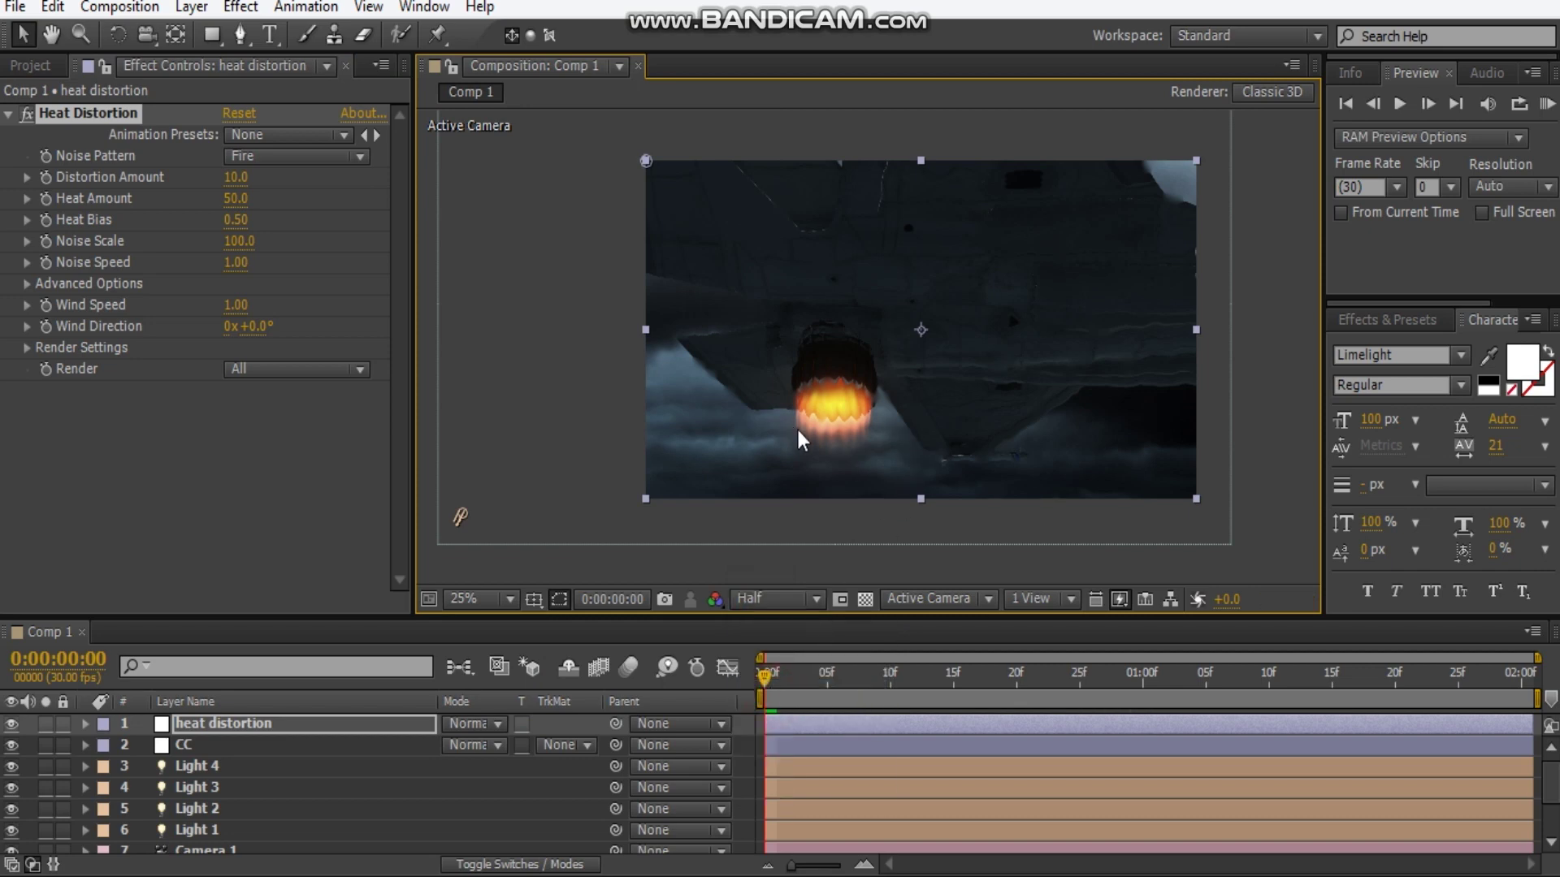
# - Zoom in on the engine flame and raise Distortion Amount to 45
pyautogui.scroll(2, 801, 431)
pyautogui.moveTo(940, 425); pyautogui.dragTo(926, 382)
pyautogui.scroll(2, 926, 382)
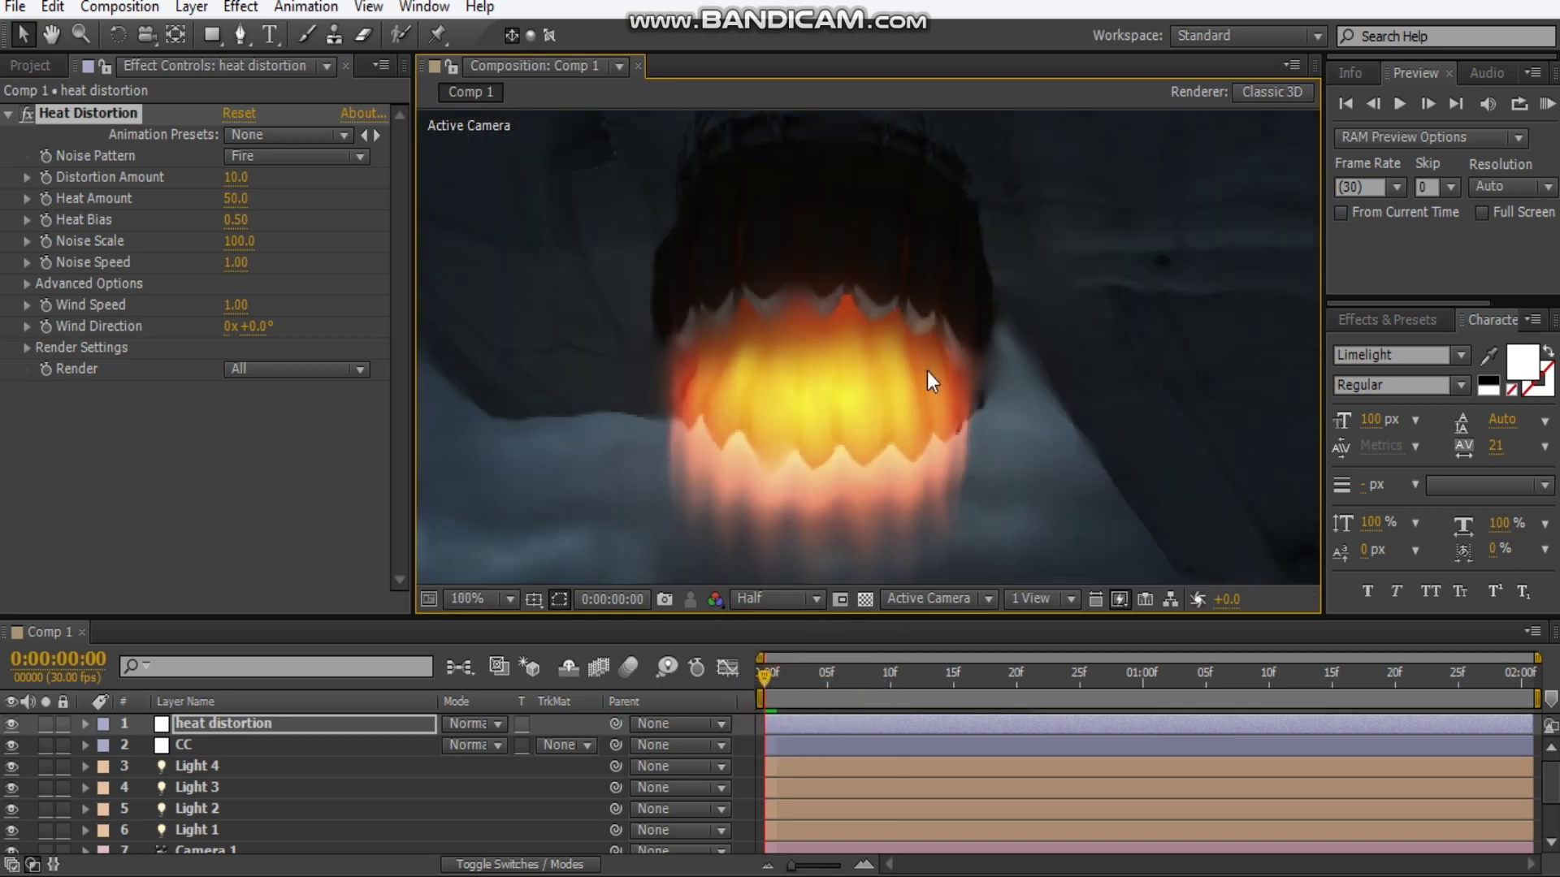
pyautogui.scroll(-2, 860, 425)
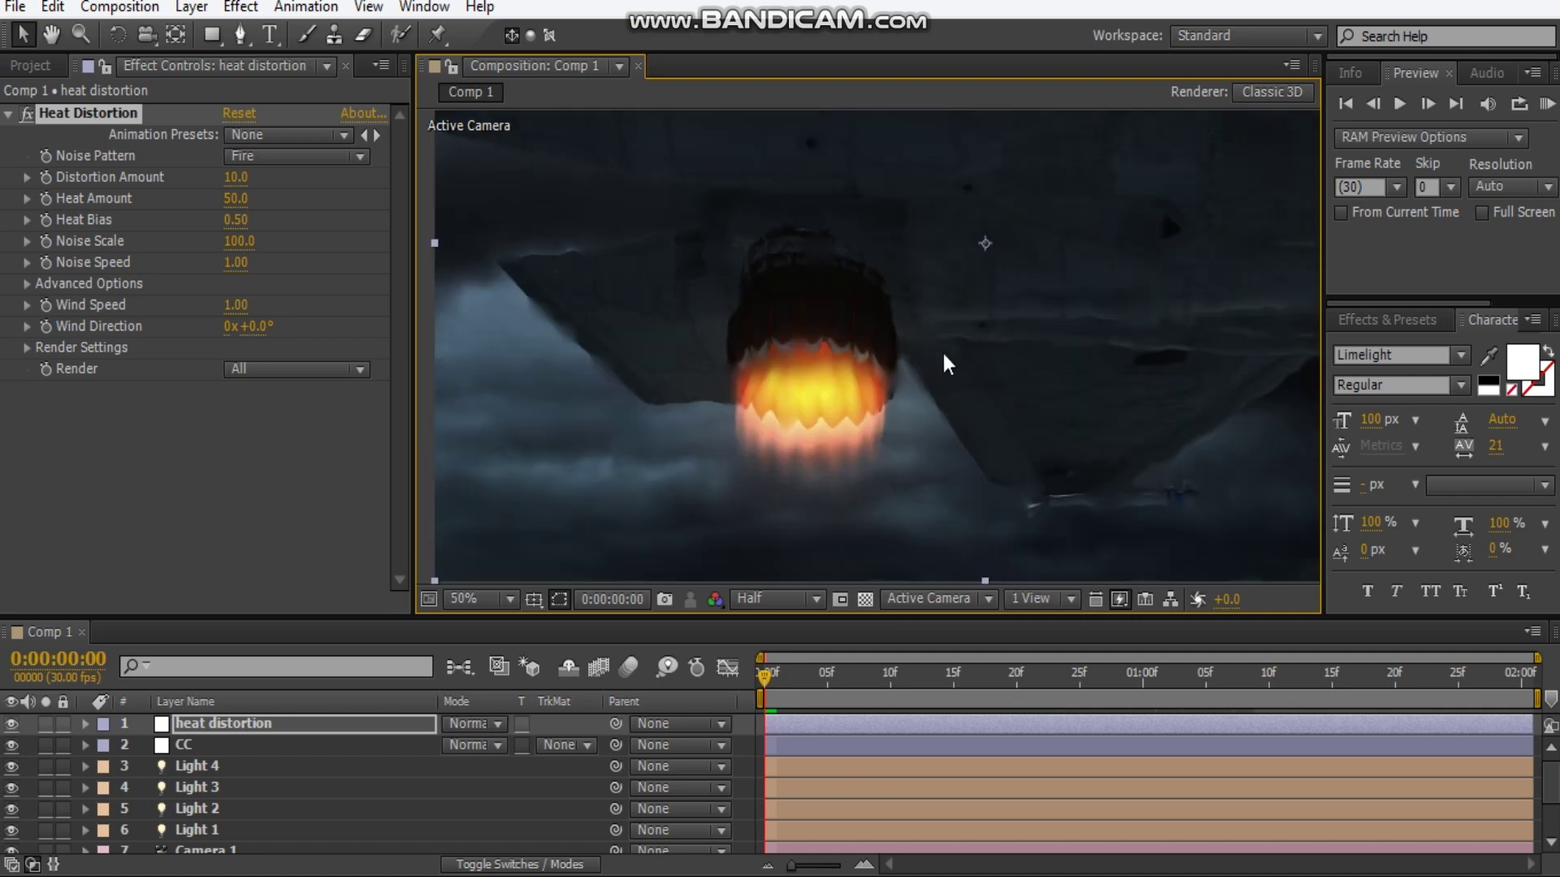
pyautogui.scroll(-1, 853, 348)
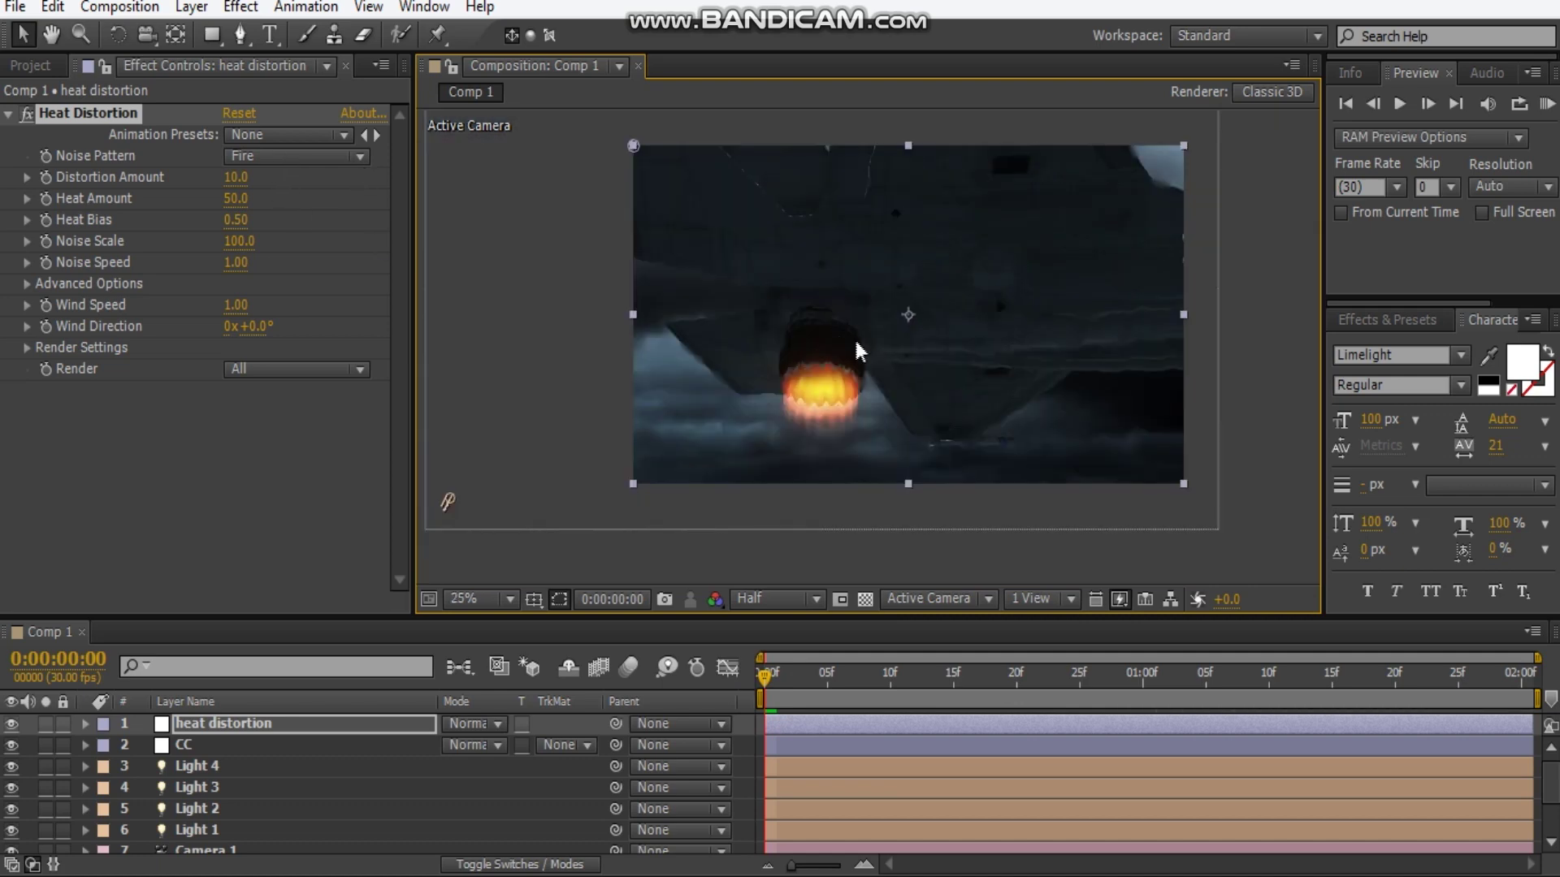
pyautogui.scroll(1, 922, 365)
pyautogui.moveTo(1032, 370); pyautogui.dragTo(986, 370)
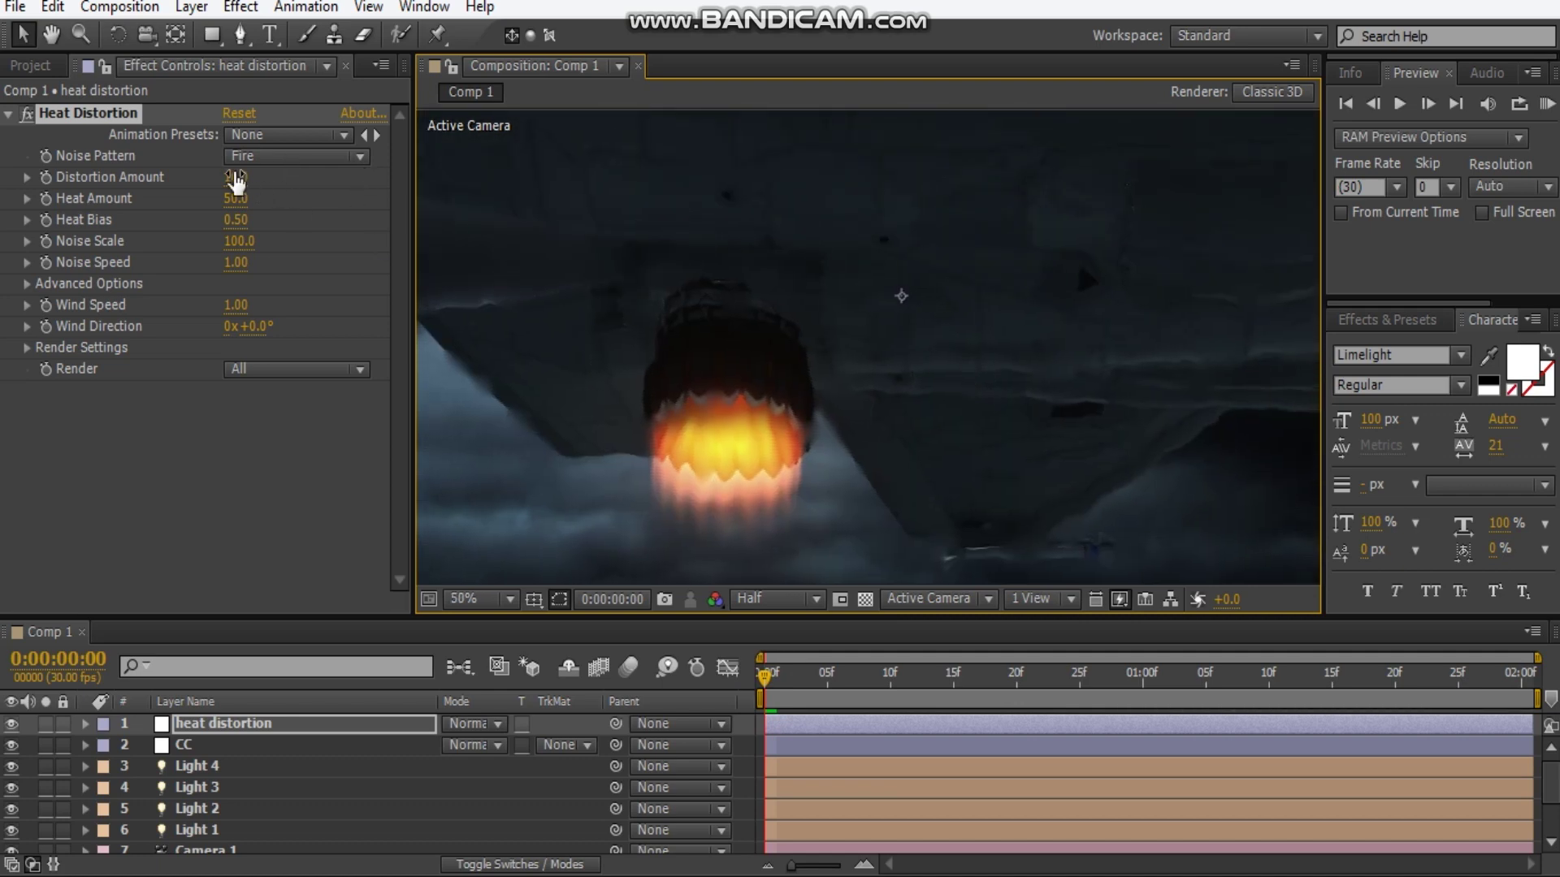
pyautogui.moveTo(271, 170); pyautogui.dragTo(282, 171)
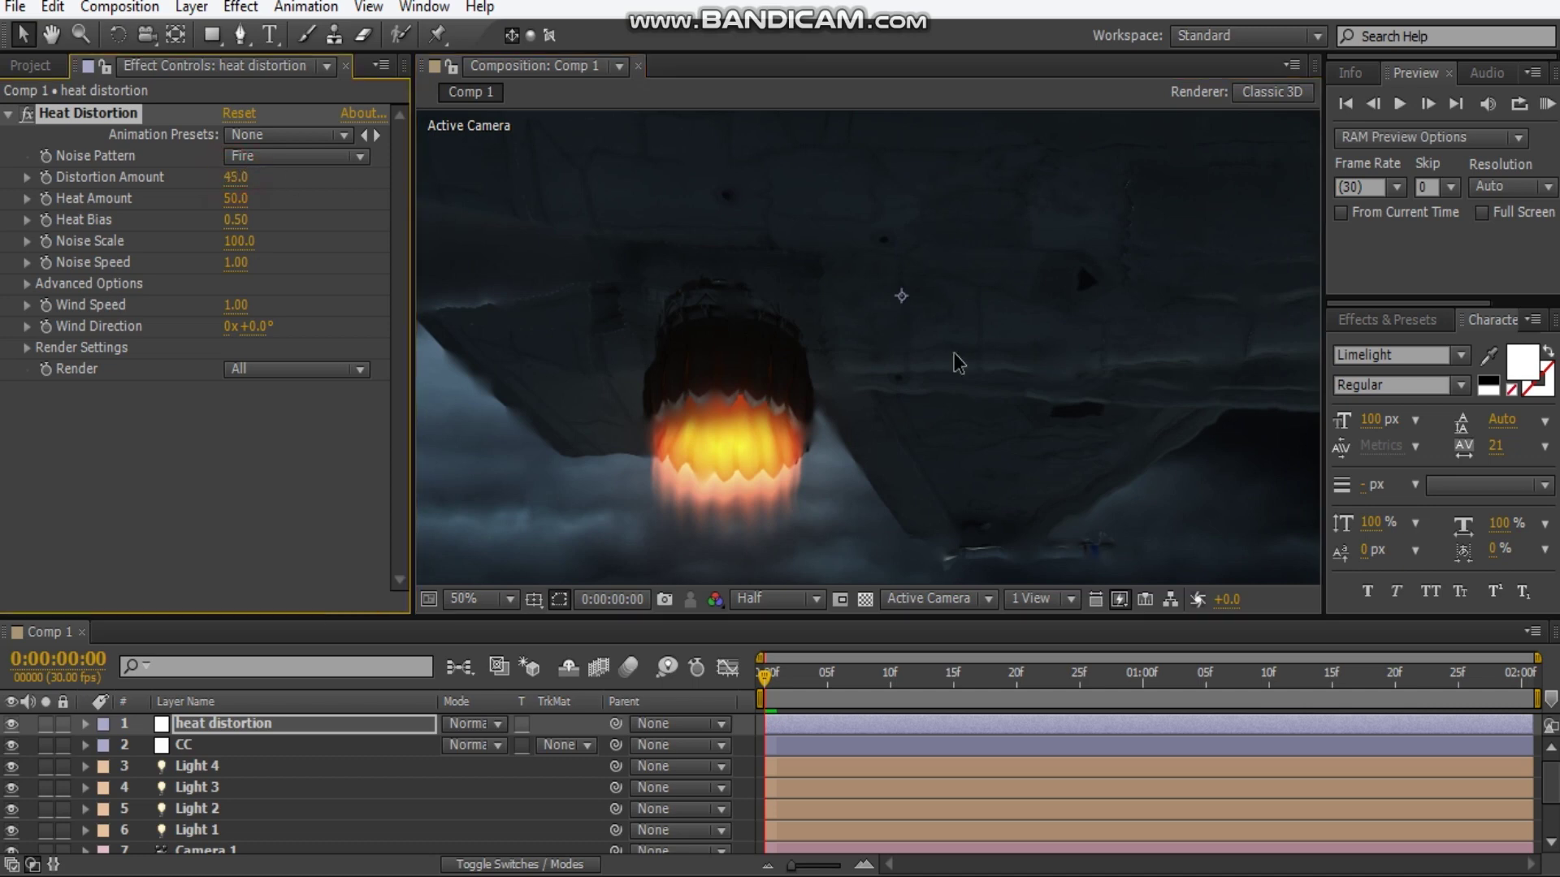
# - Set Heat Amount to 100 and Heat Bias to 1.00
pyautogui.scroll(-2, 957, 366)
pyautogui.scroll(2, 846, 410)
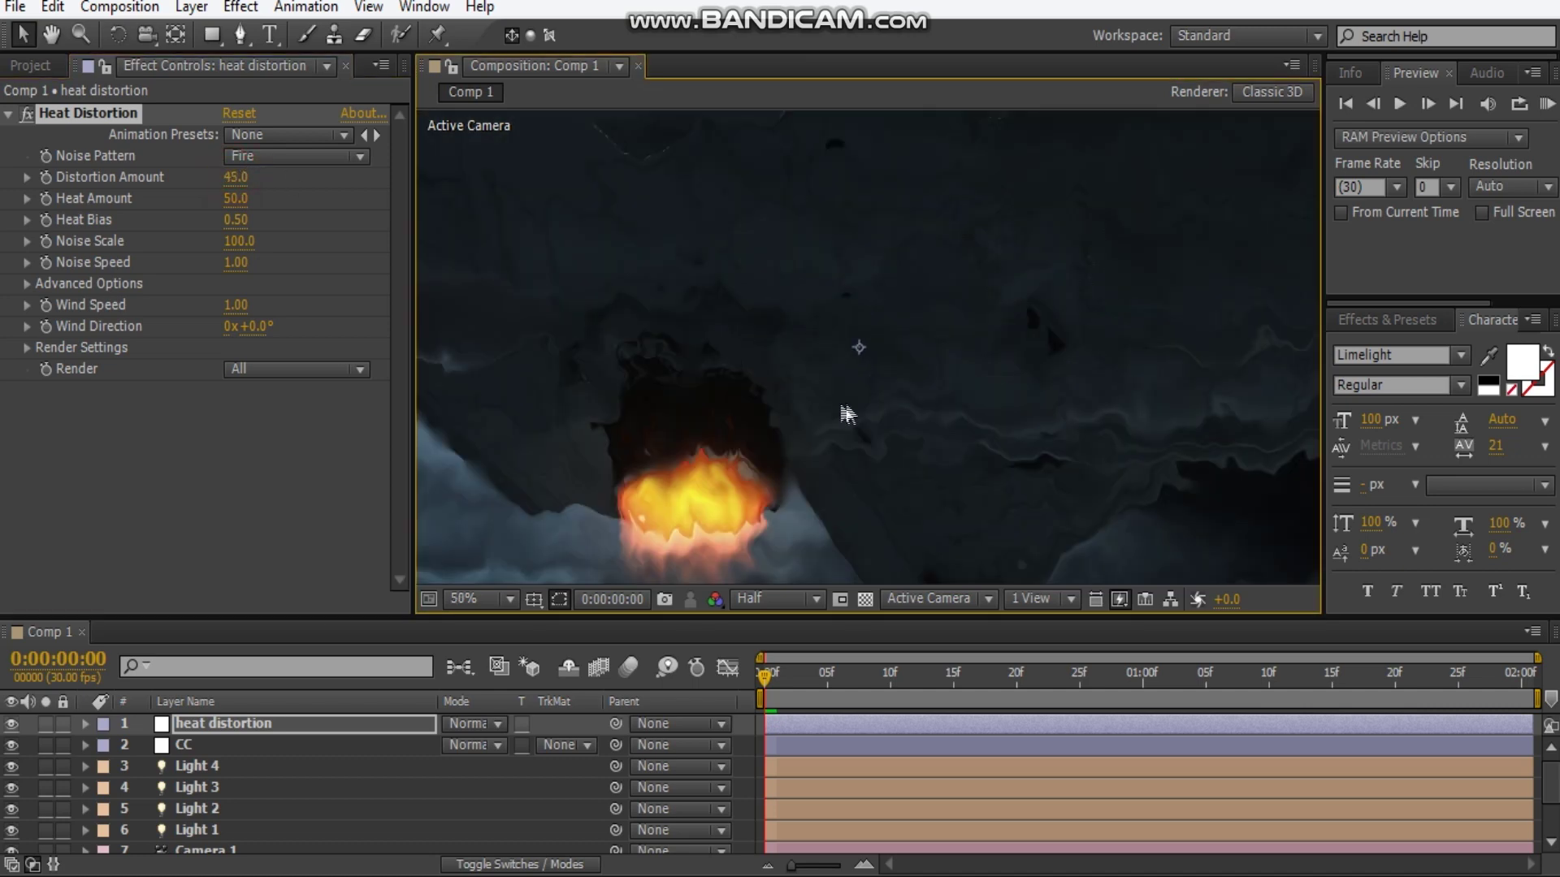
pyautogui.scroll(2, 744, 360)
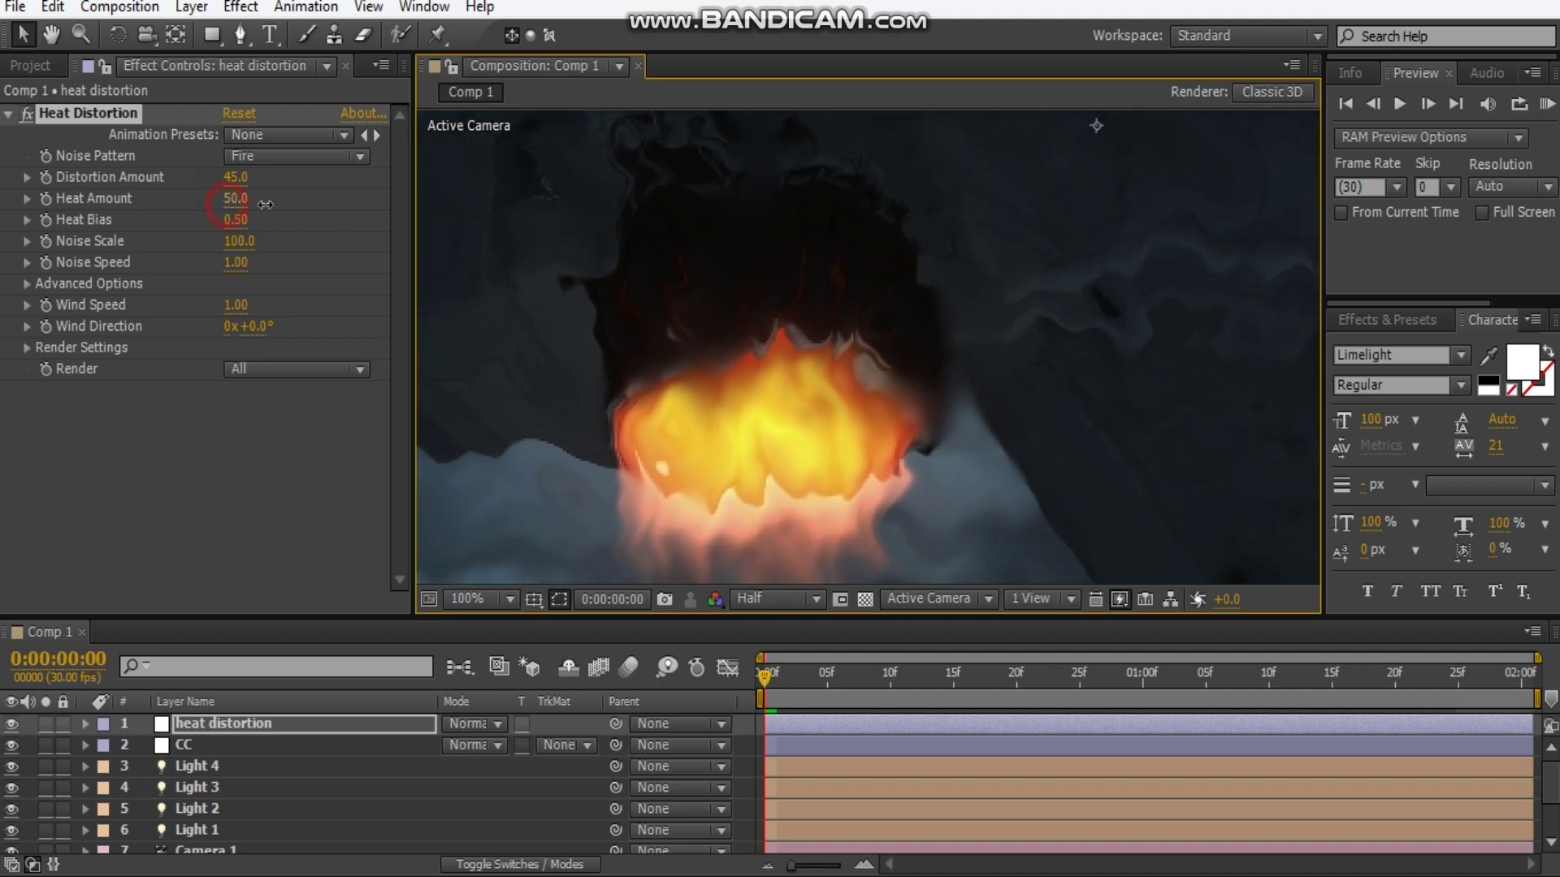
pyautogui.click(370, 215)
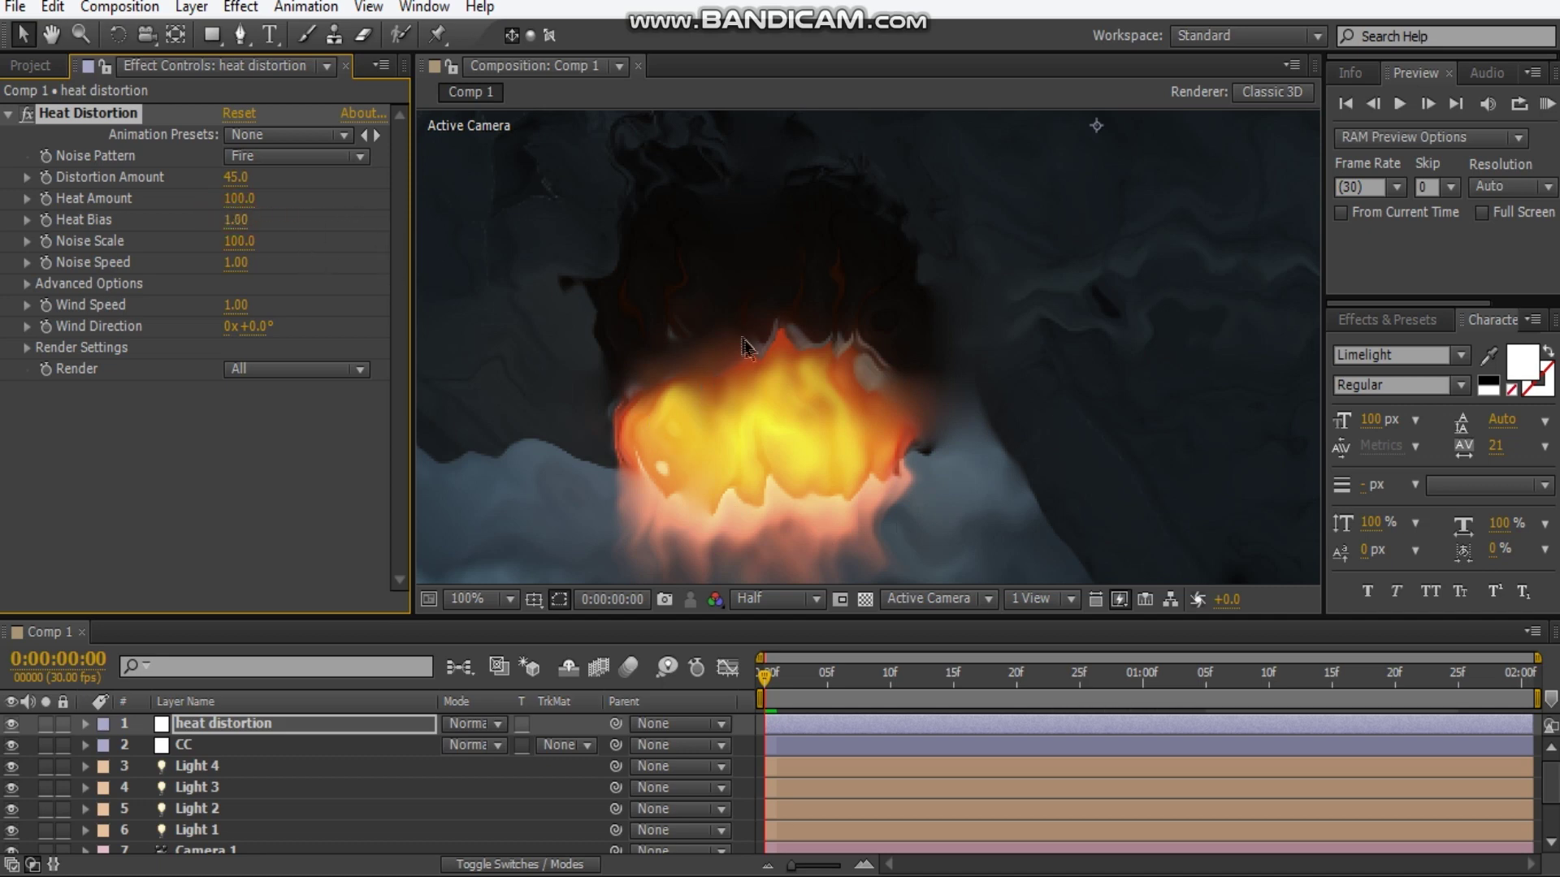
pyautogui.moveTo(240, 217); pyautogui.dragTo(212, 214)
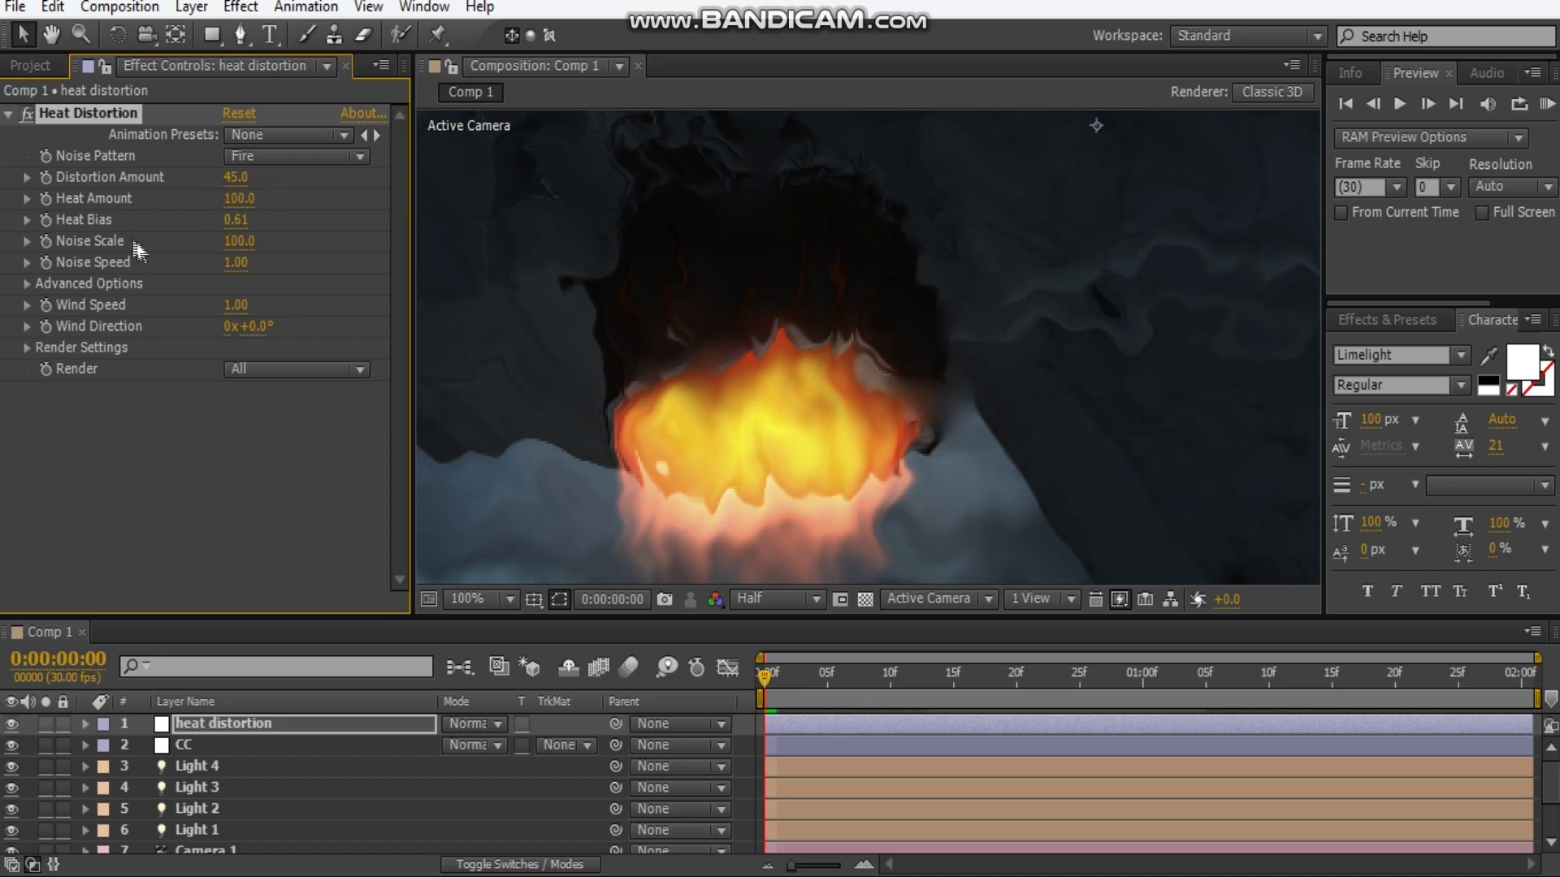
pyautogui.moveTo(237, 219); pyautogui.dragTo(359, 212)
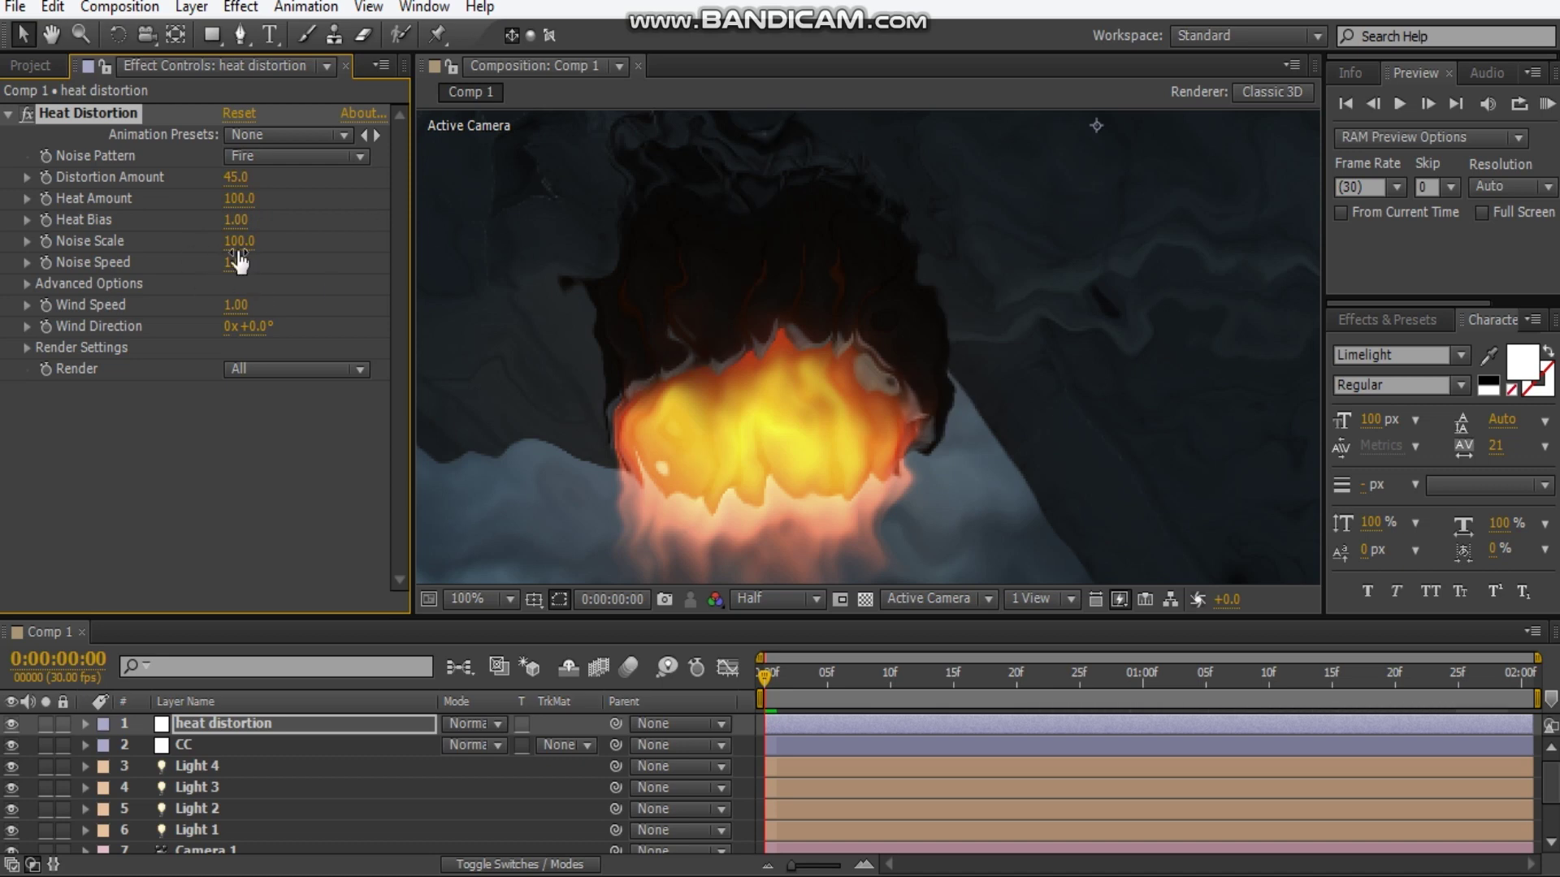
# - Set Noise Scale to 56 and Noise Speed to 1.44
pyautogui.click(236, 241)
pyautogui.moveTo(715, 390); pyautogui.dragTo(783, 272)
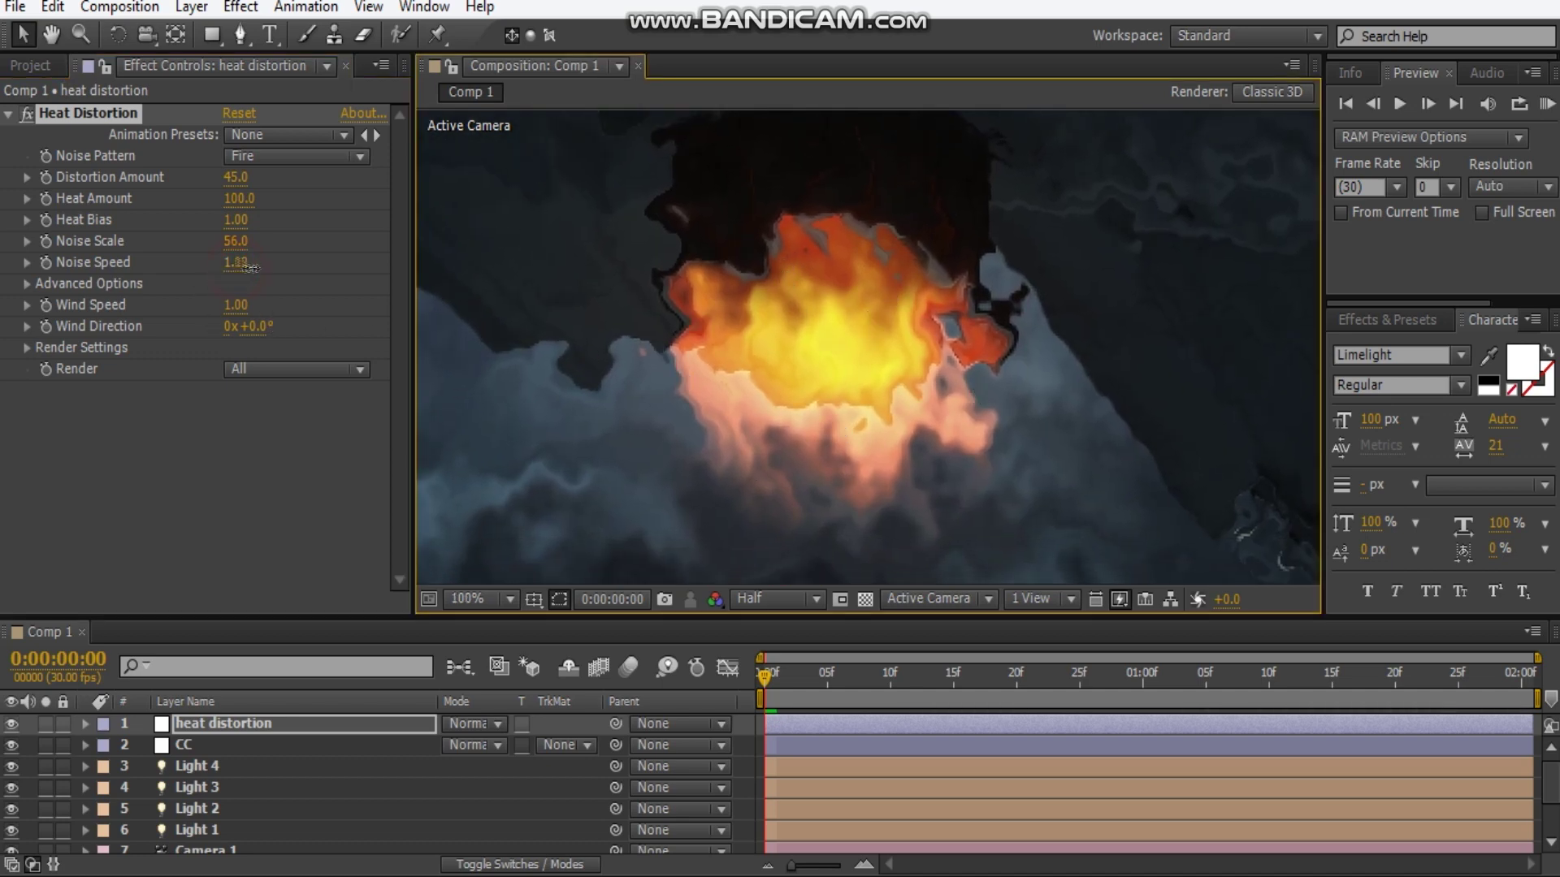
pyautogui.moveTo(286, 268); pyautogui.dragTo(289, 268)
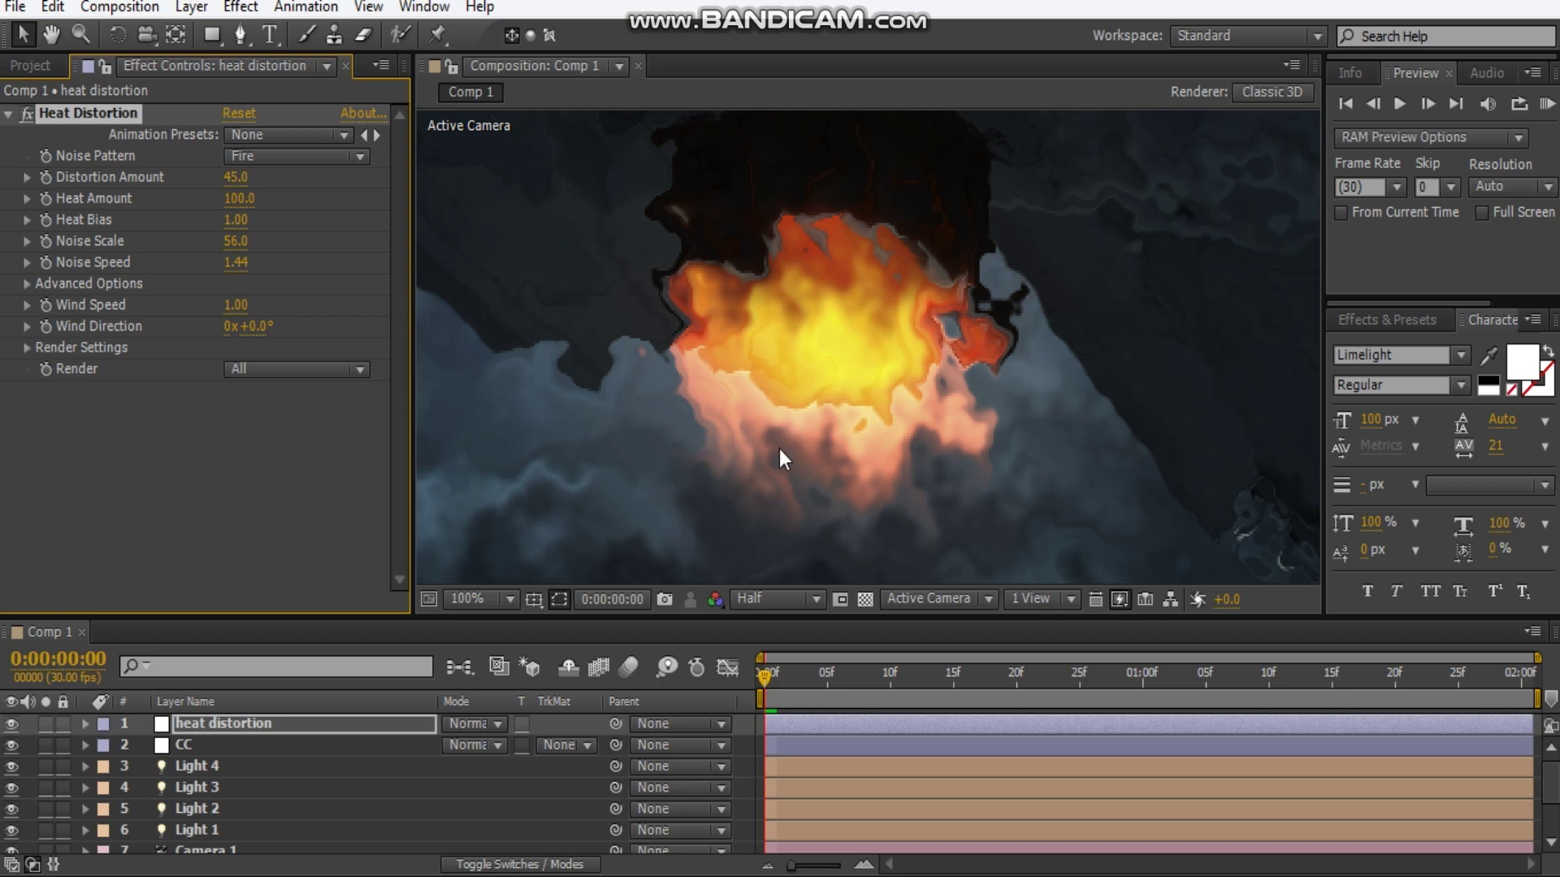
# - Preview the animation at Quarter resolution, then stop on frame 6
pyautogui.click(770, 601)
pyautogui.click(850, 753)
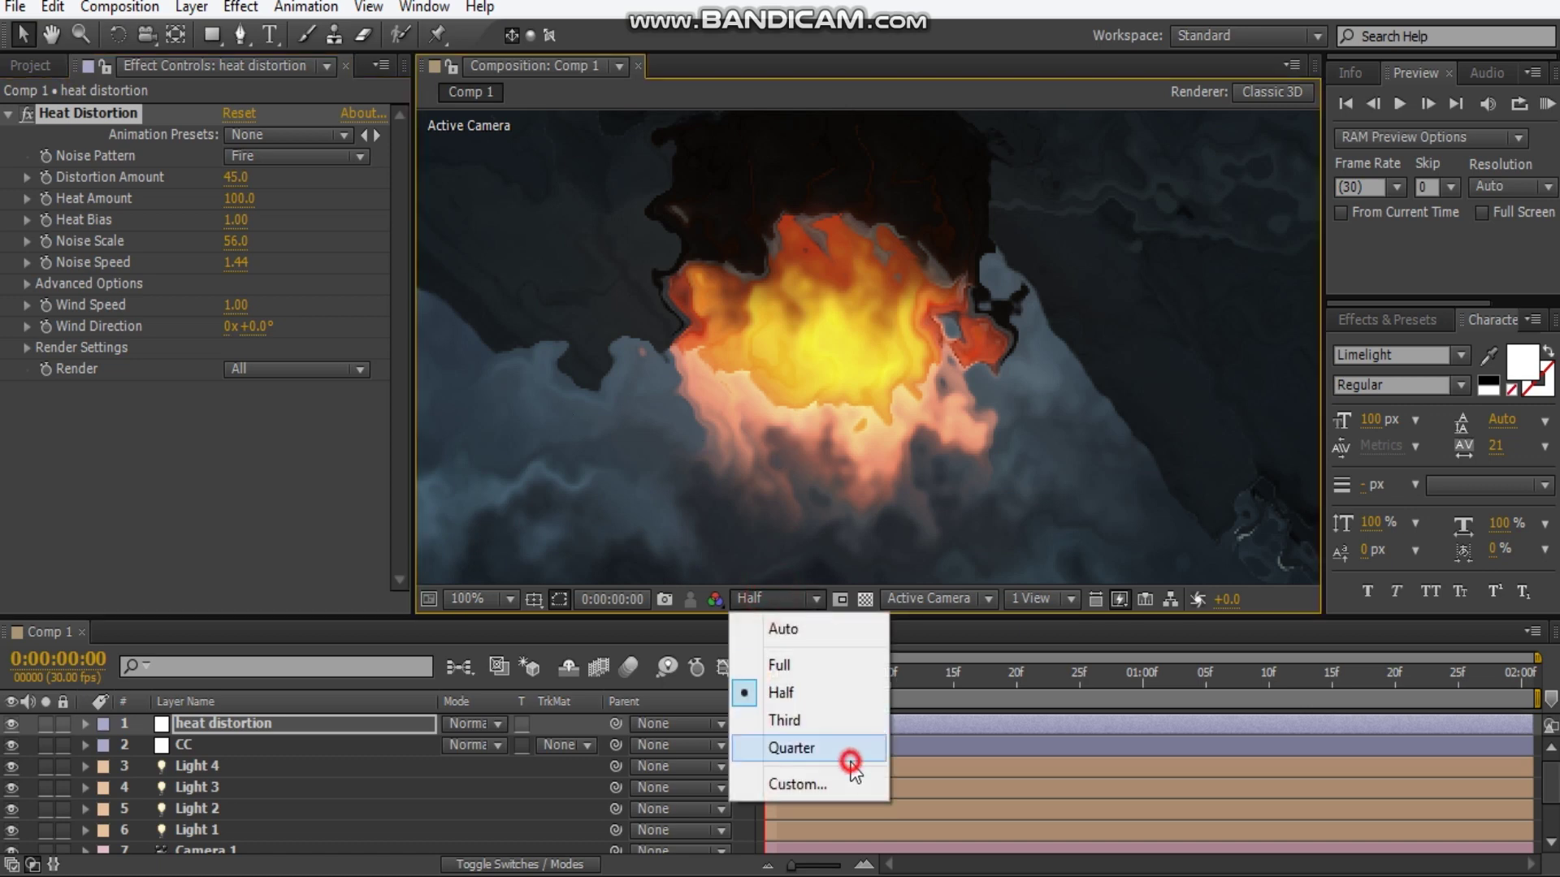
pyautogui.scroll(-3, 909, 388)
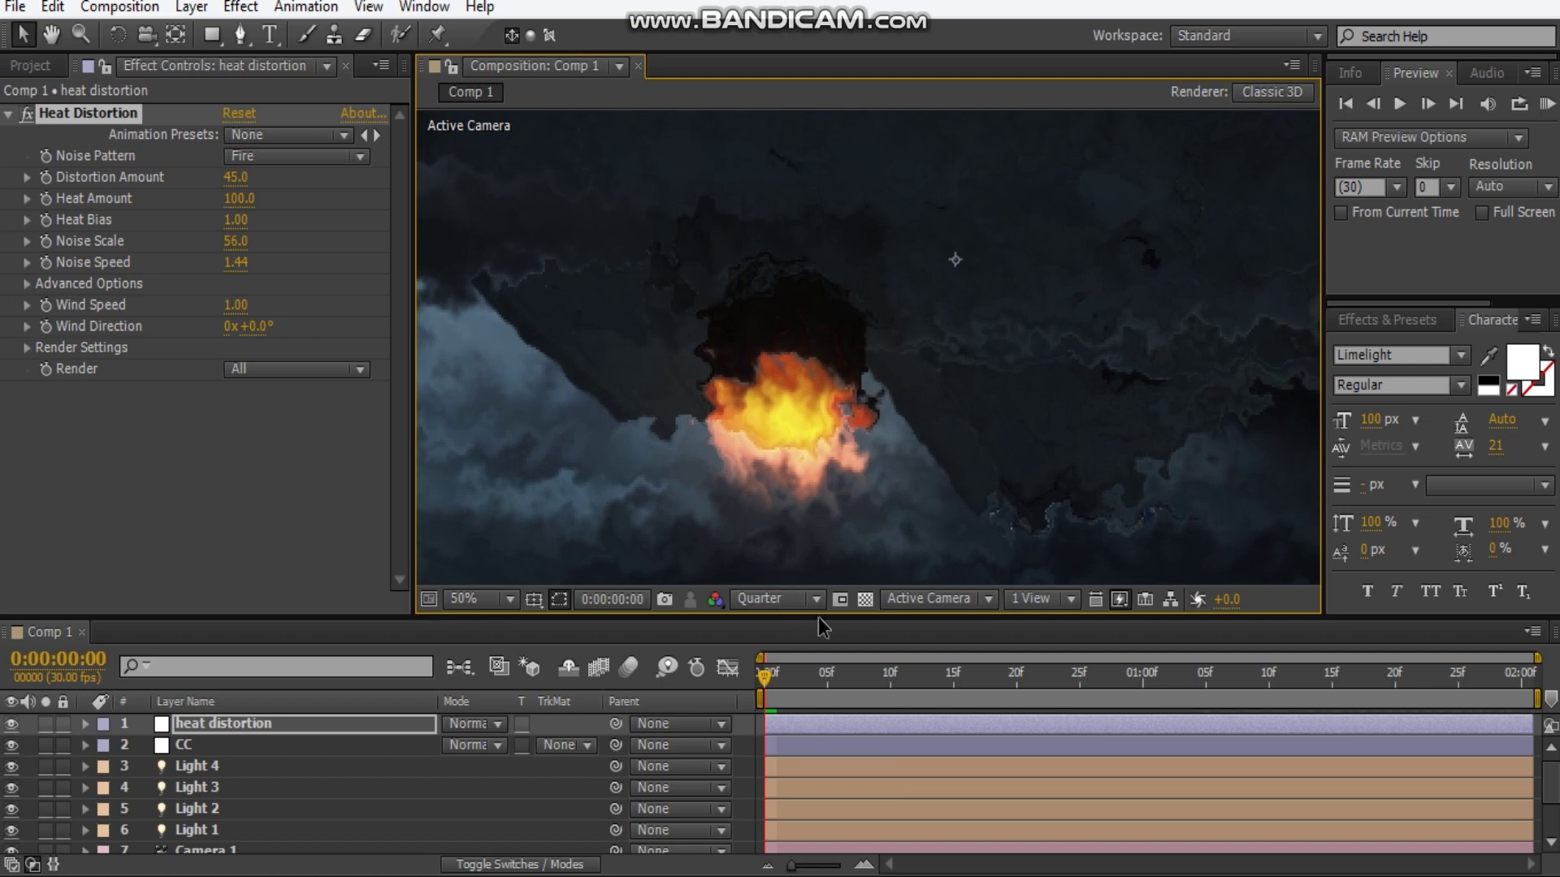
pyautogui.press('KP_0')
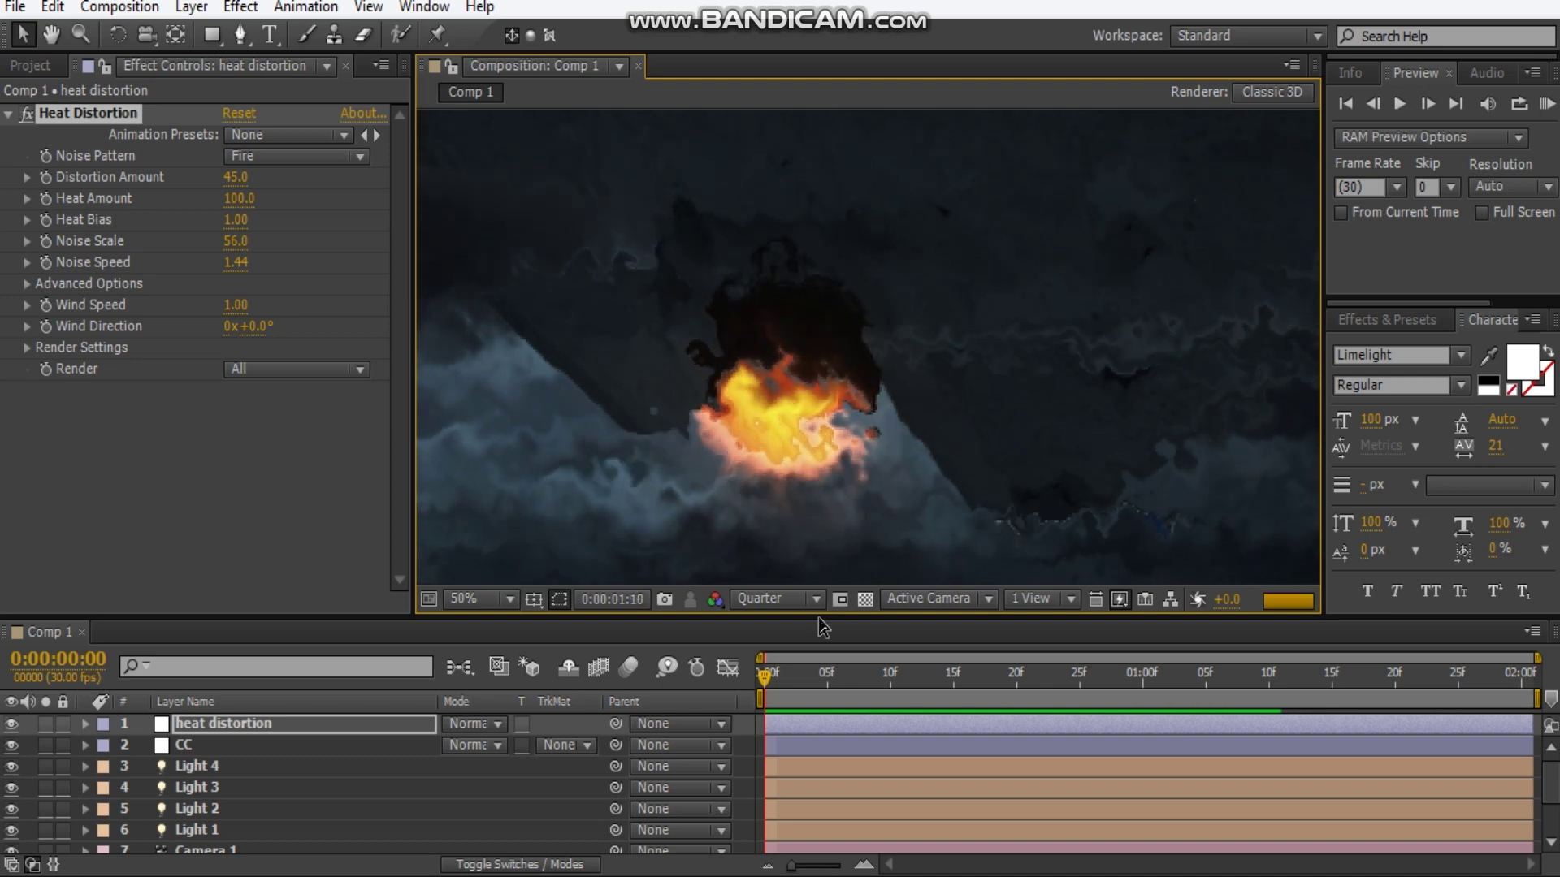
pyautogui.click(821, 724)
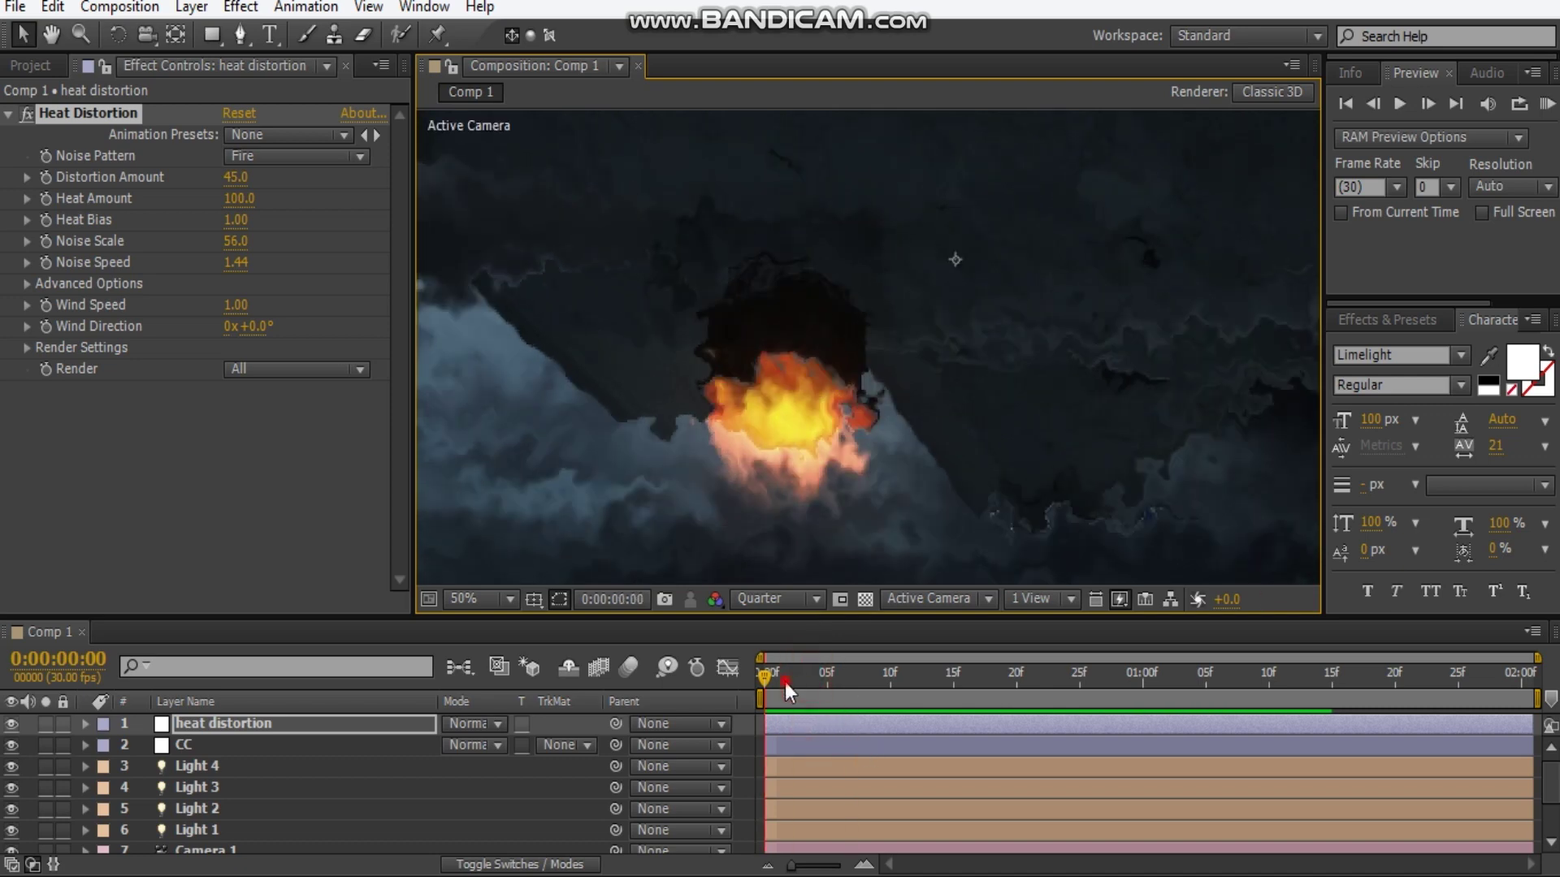
pyautogui.moveTo(788, 691); pyautogui.dragTo(840, 695)
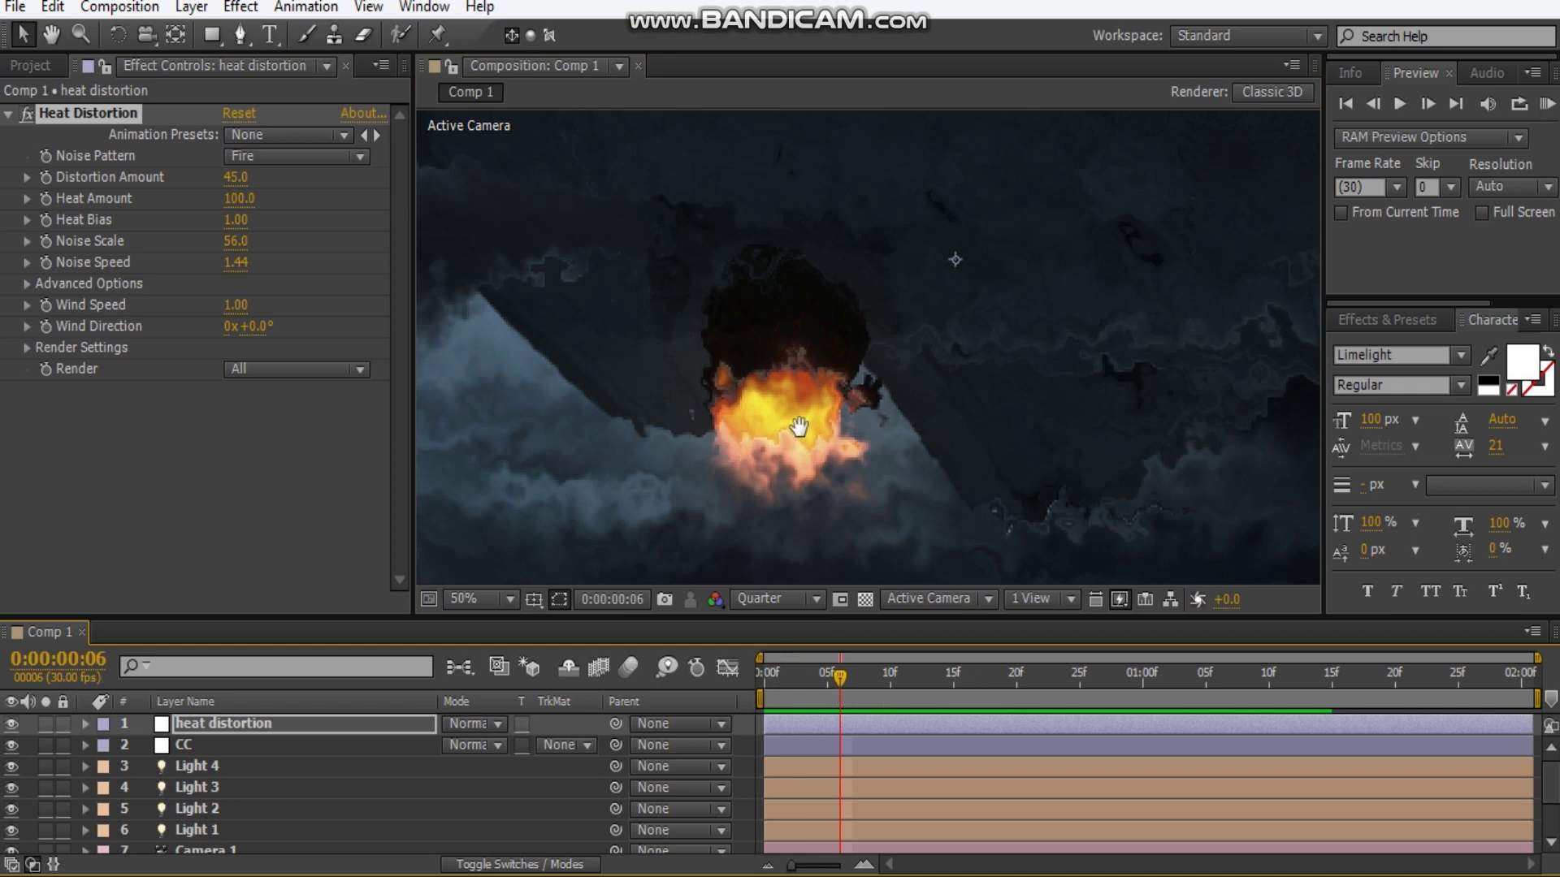
pyautogui.moveTo(799, 425); pyautogui.dragTo(828, 406)
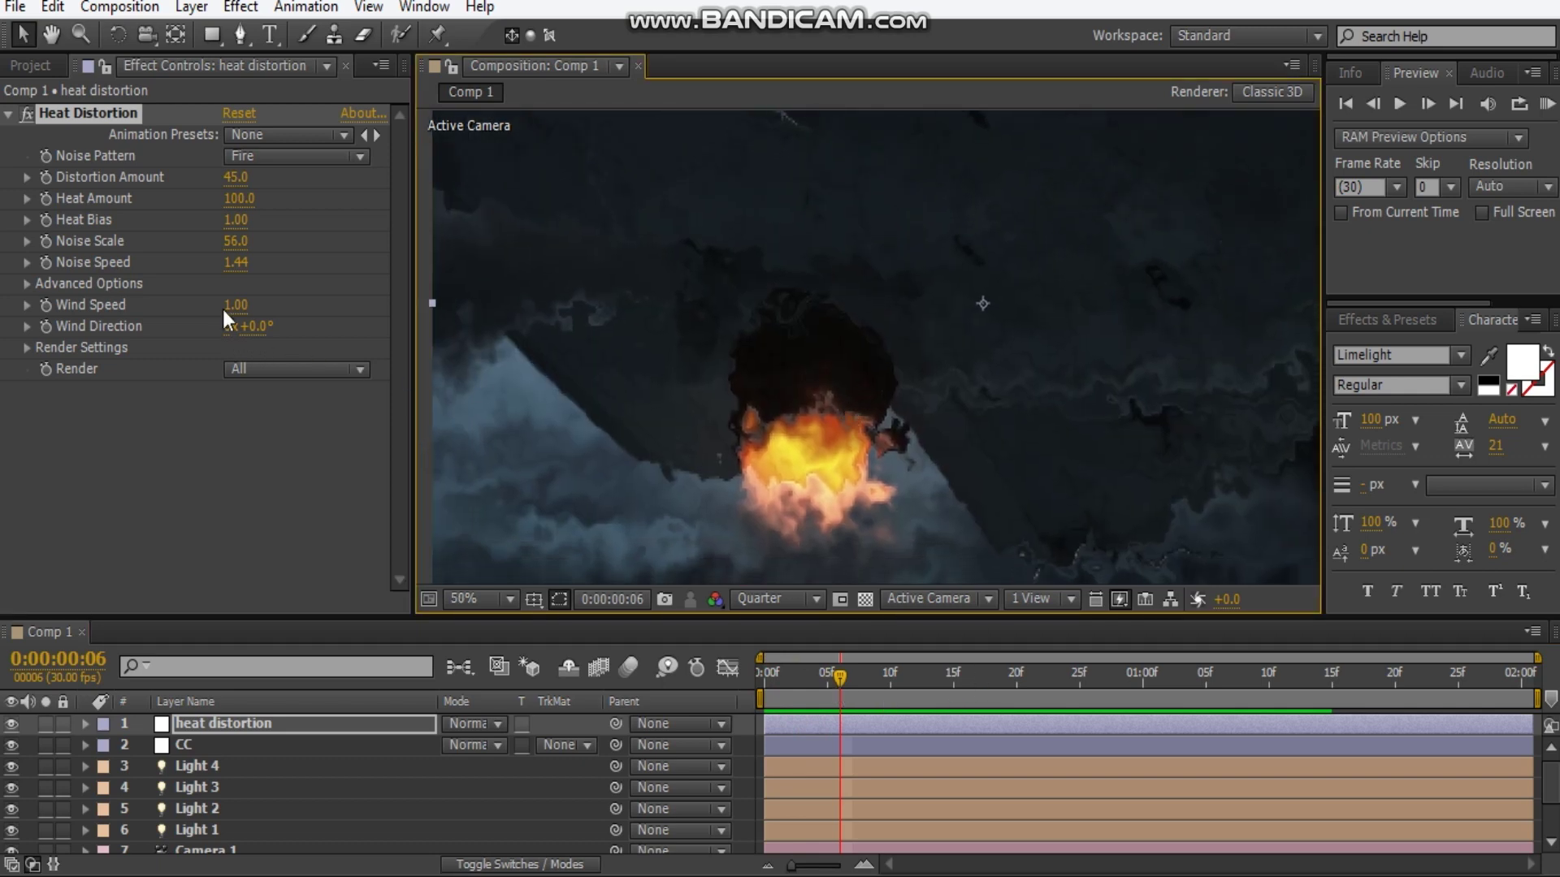
# - Set Heat Distortion Wind Speed to 1.30 and Wind Direction to 93°
pyautogui.moveTo(244, 304); pyautogui.dragTo(268, 303)
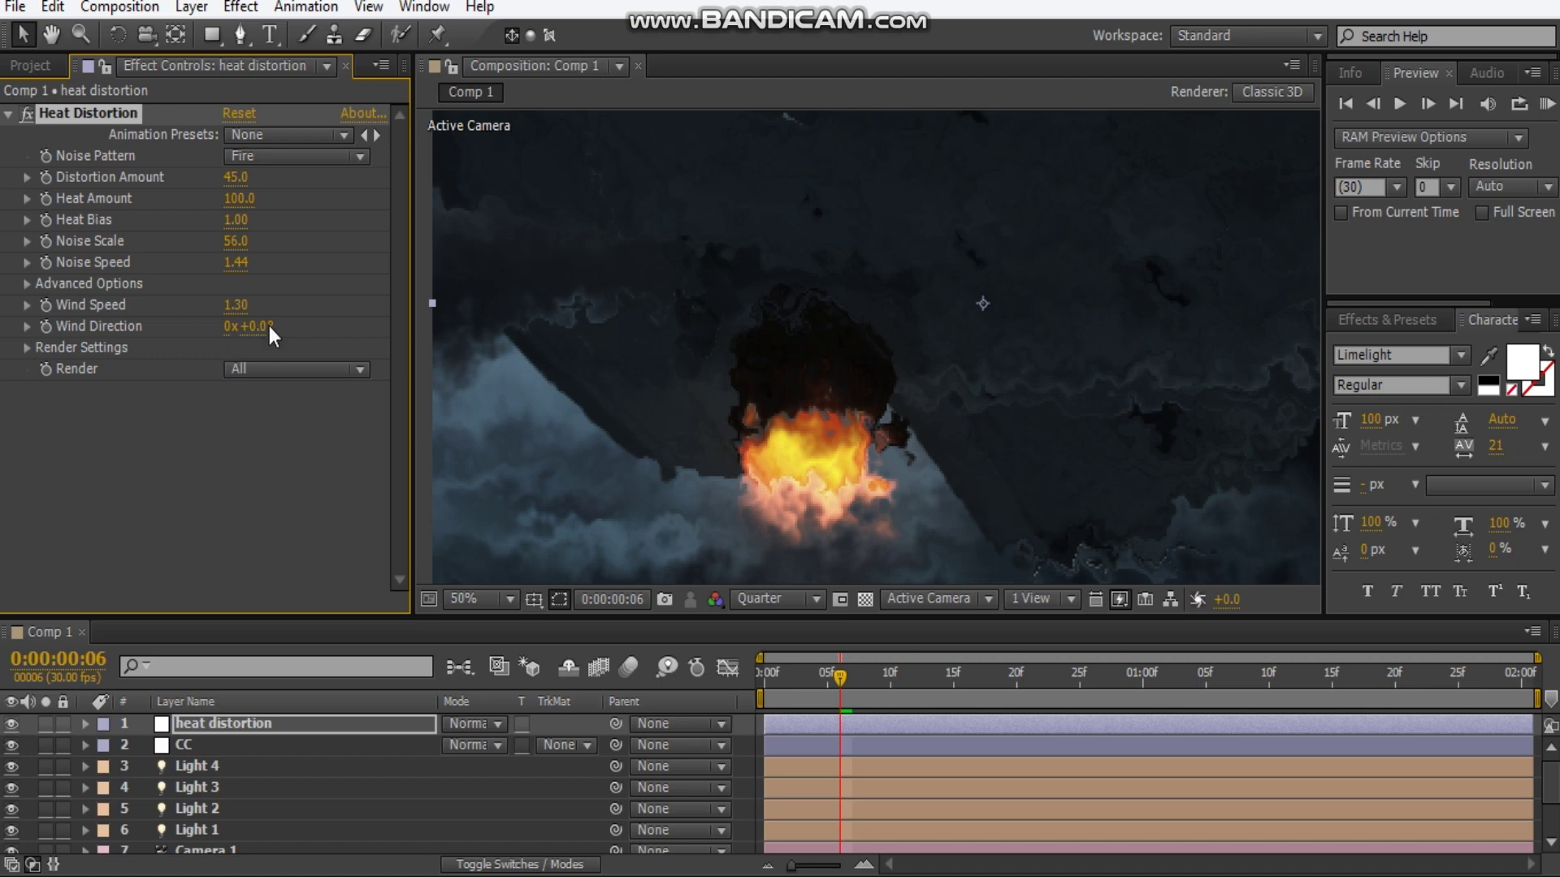
pyautogui.moveTo(254, 326); pyautogui.dragTo(329, 326)
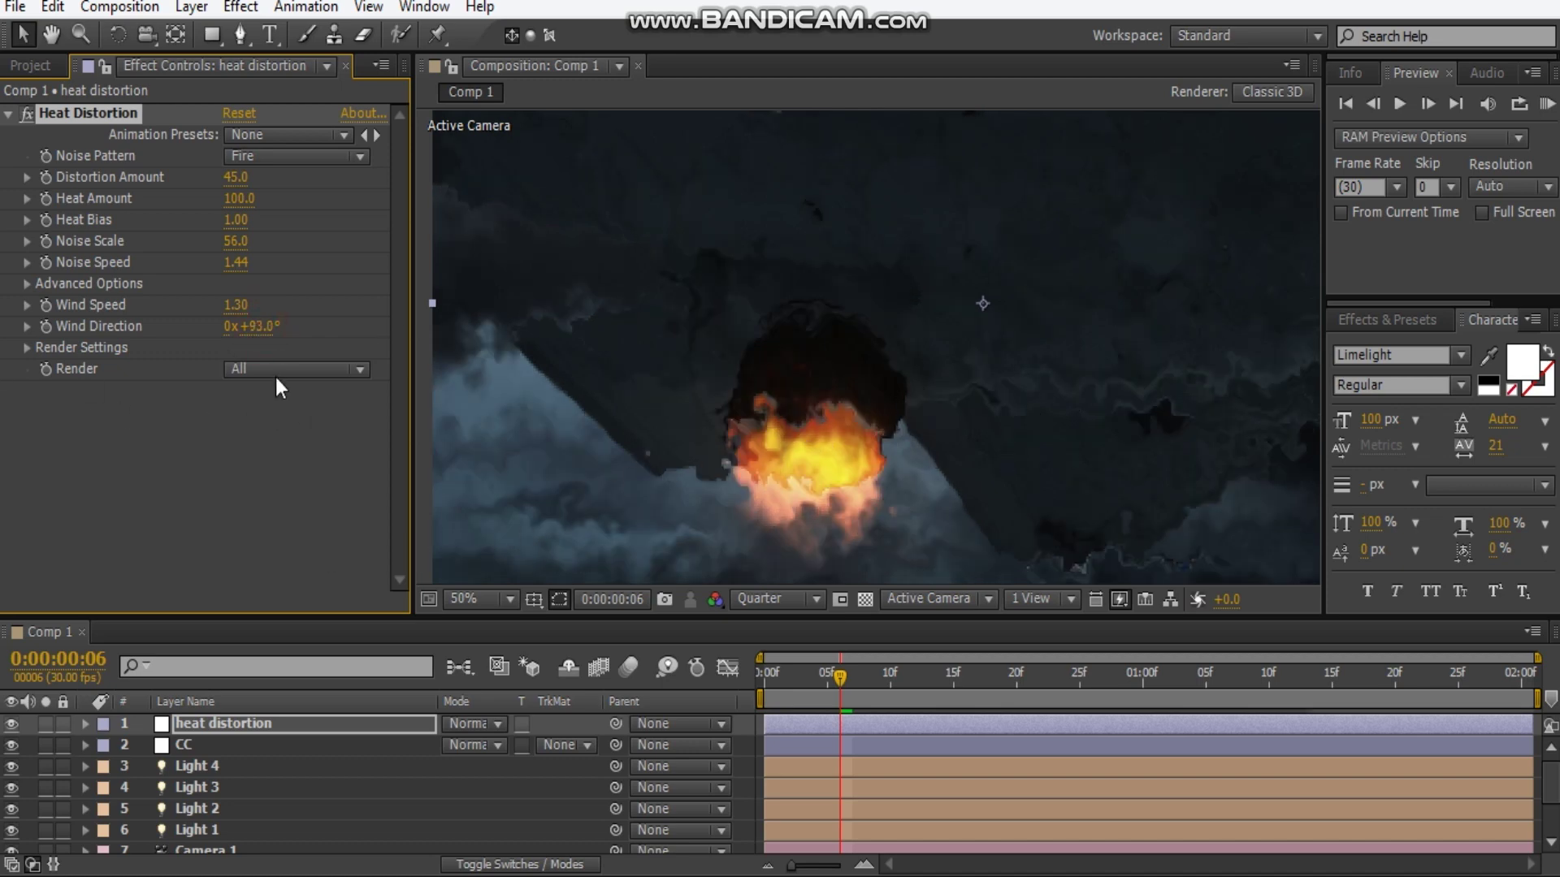
pyautogui.click(307, 370)
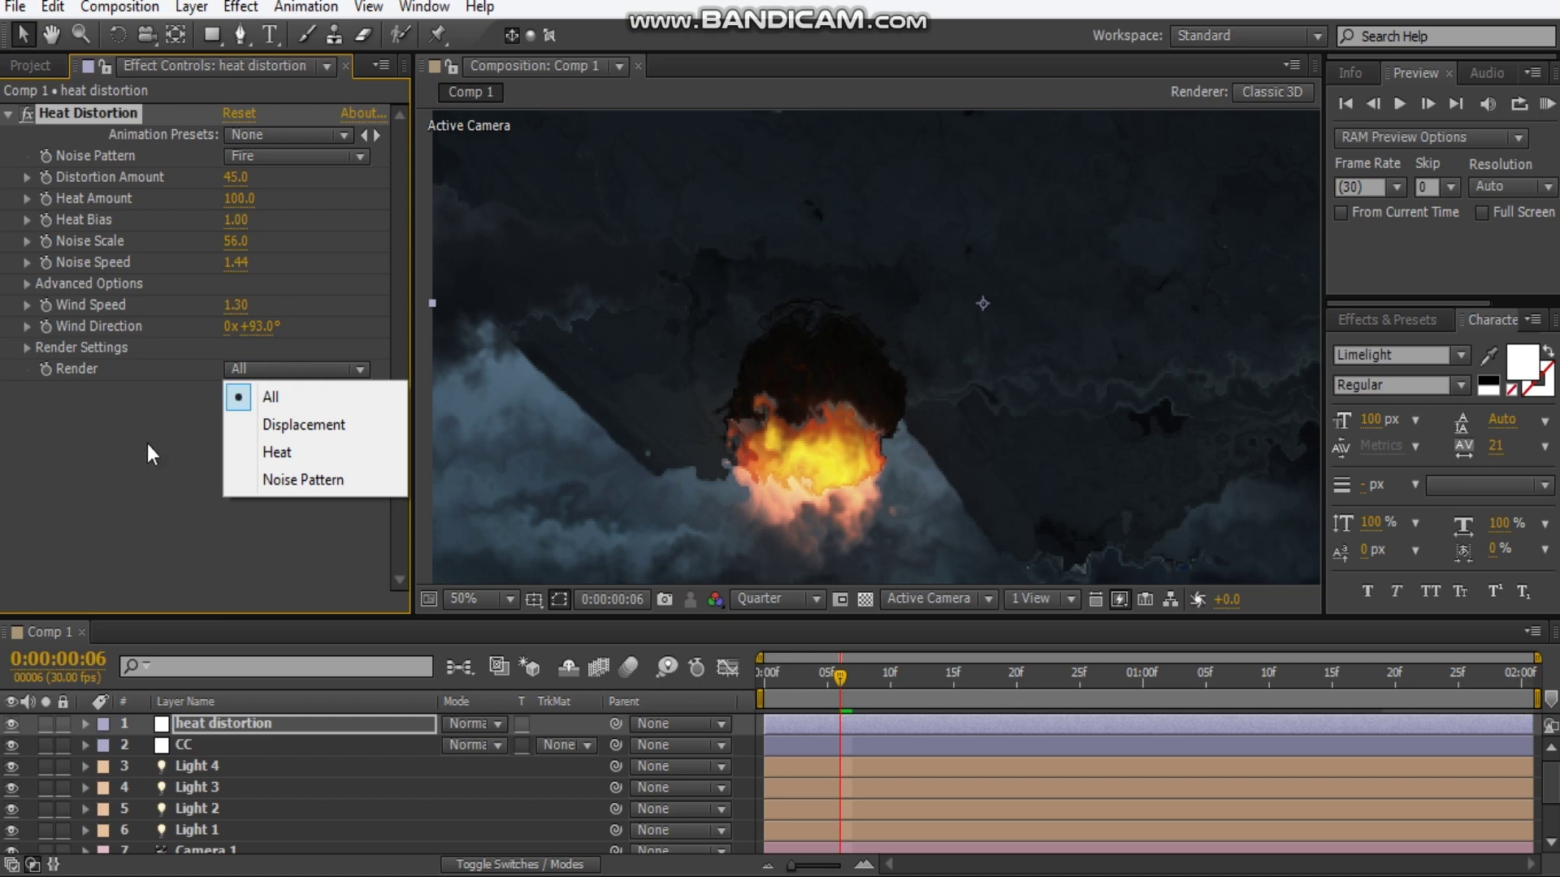
# - Inspect the noise pattern alone, set preview resolution to Full, then render All
pyautogui.click(300, 481)
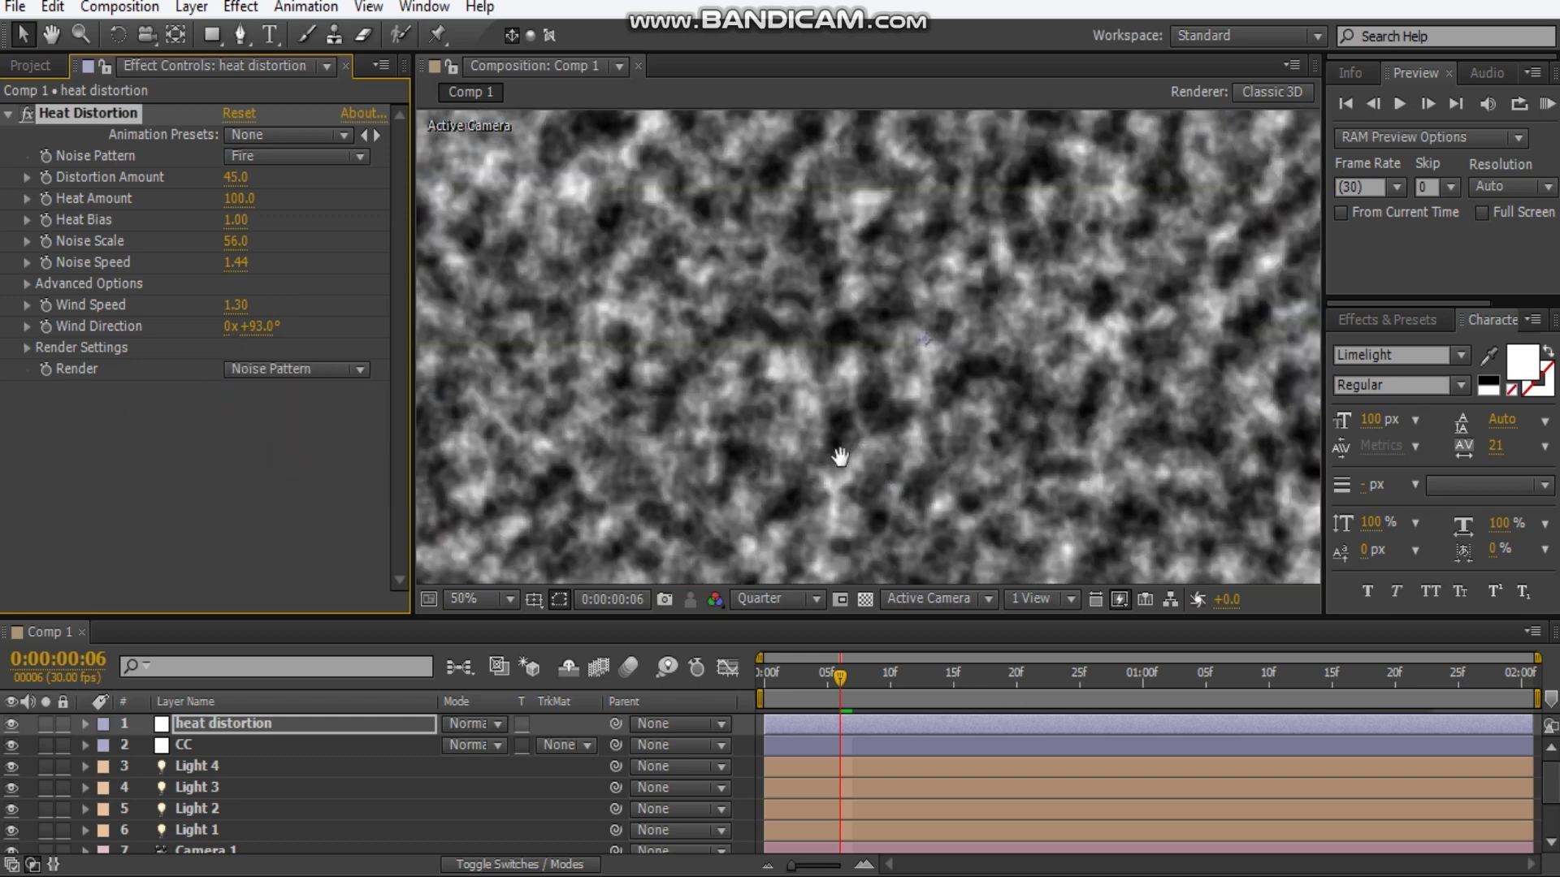
pyautogui.scroll(-2, 840, 456)
pyautogui.click(768, 598)
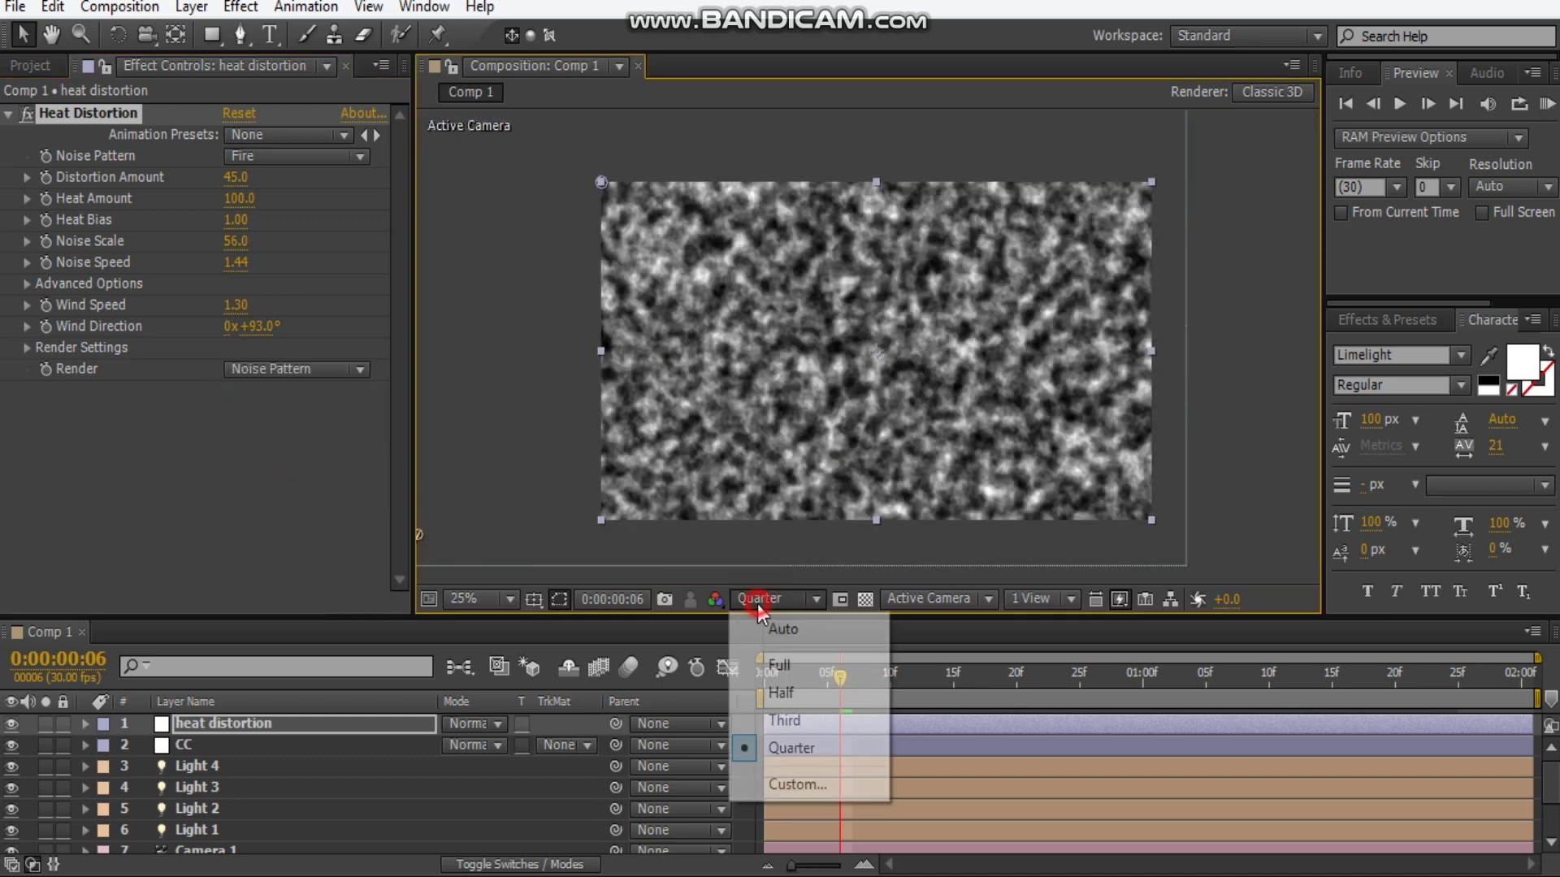
pyautogui.click(779, 662)
pyautogui.scroll(2, 796, 396)
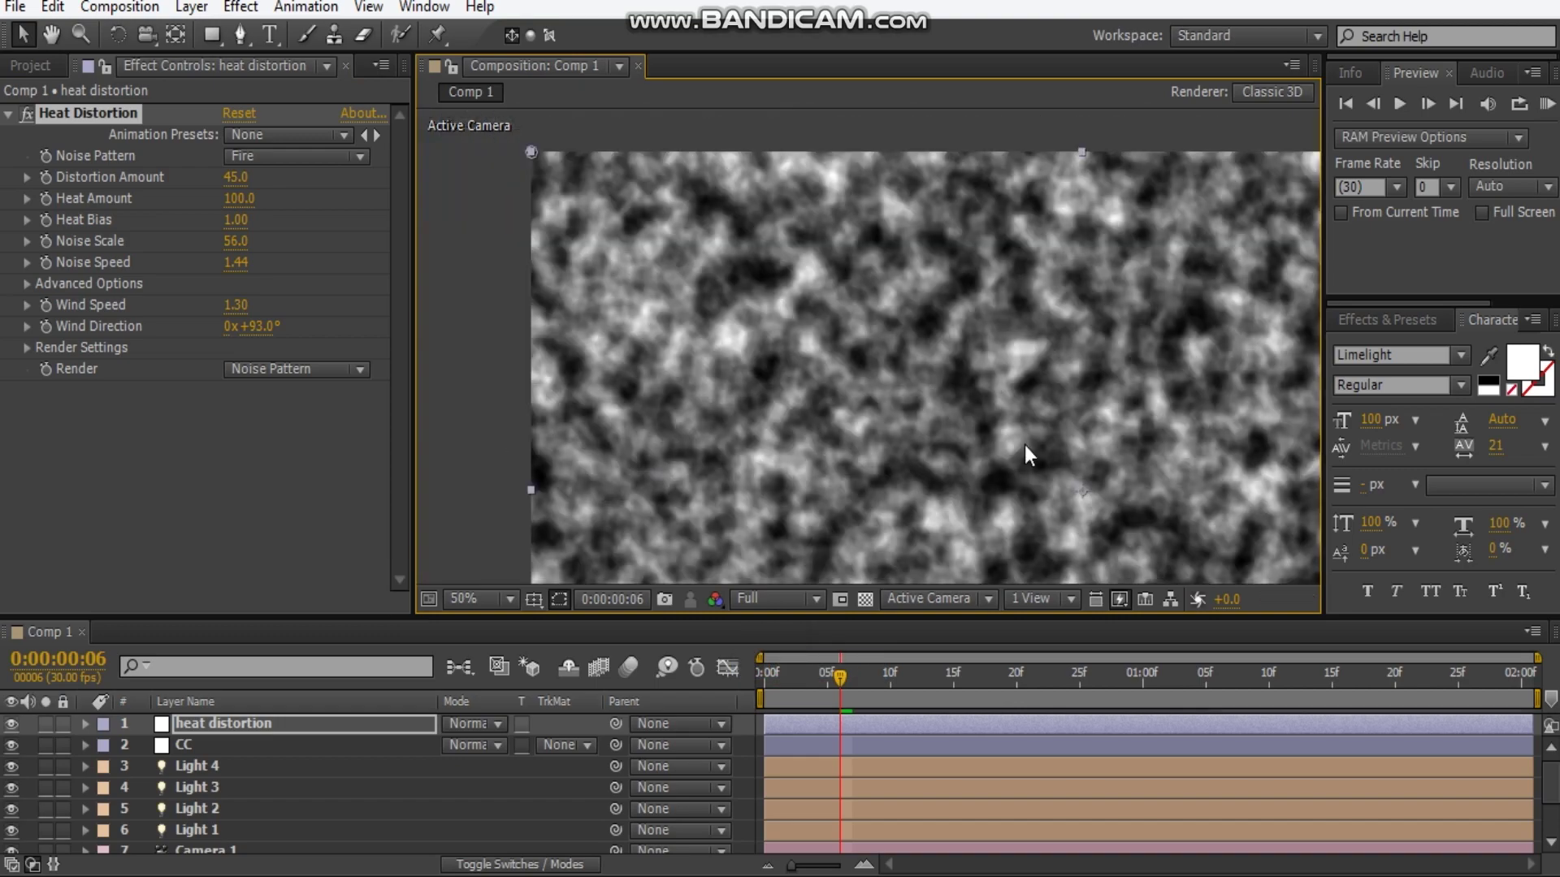
pyautogui.scroll(-1, 975, 390)
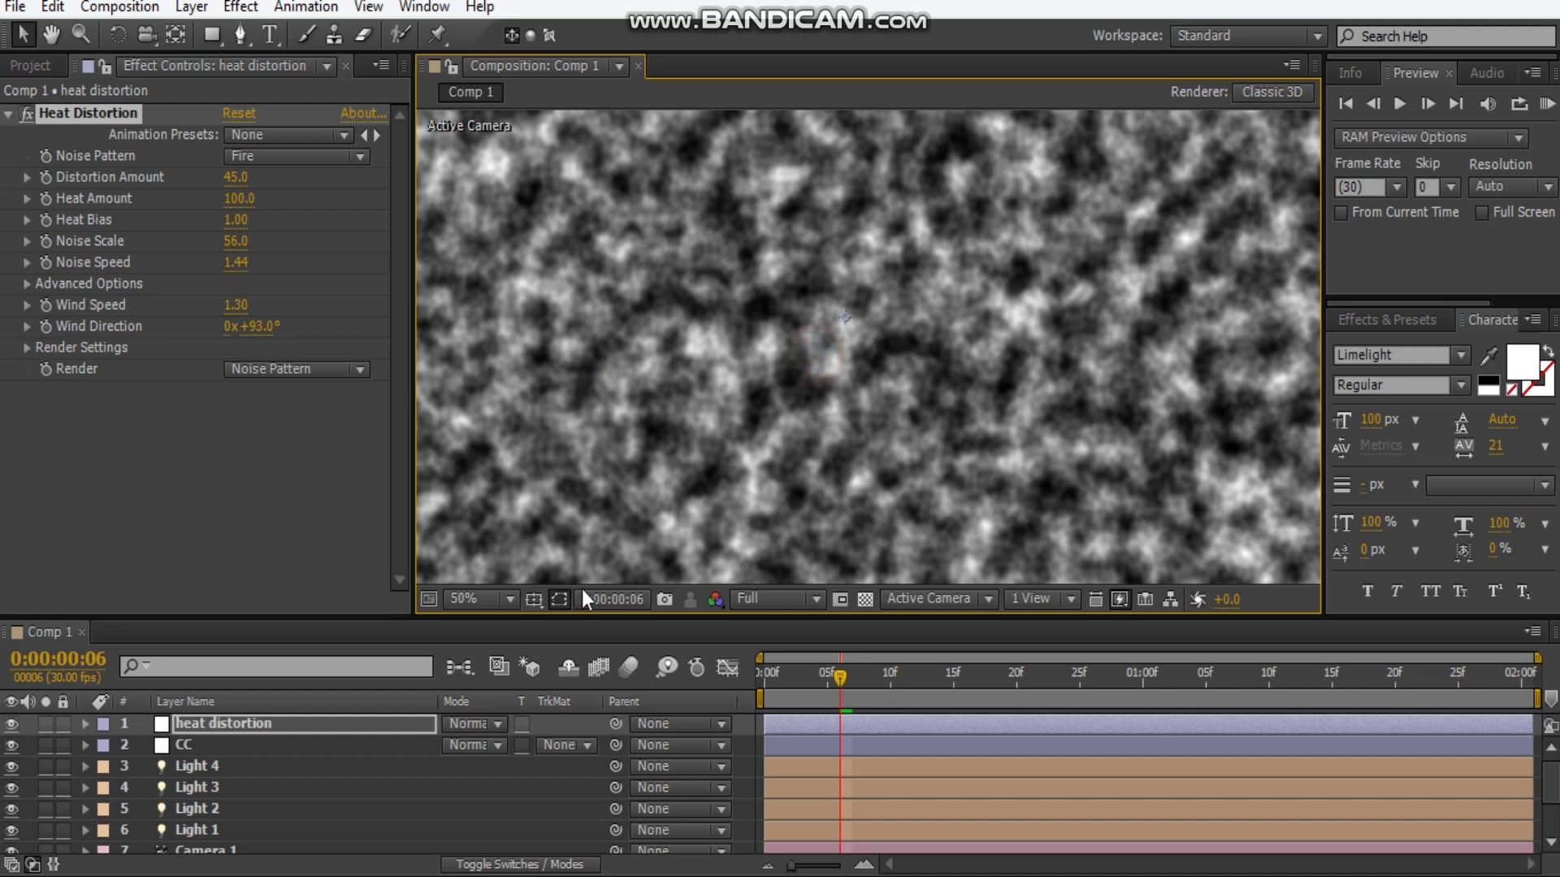
pyautogui.click(274, 368)
pyautogui.click(279, 393)
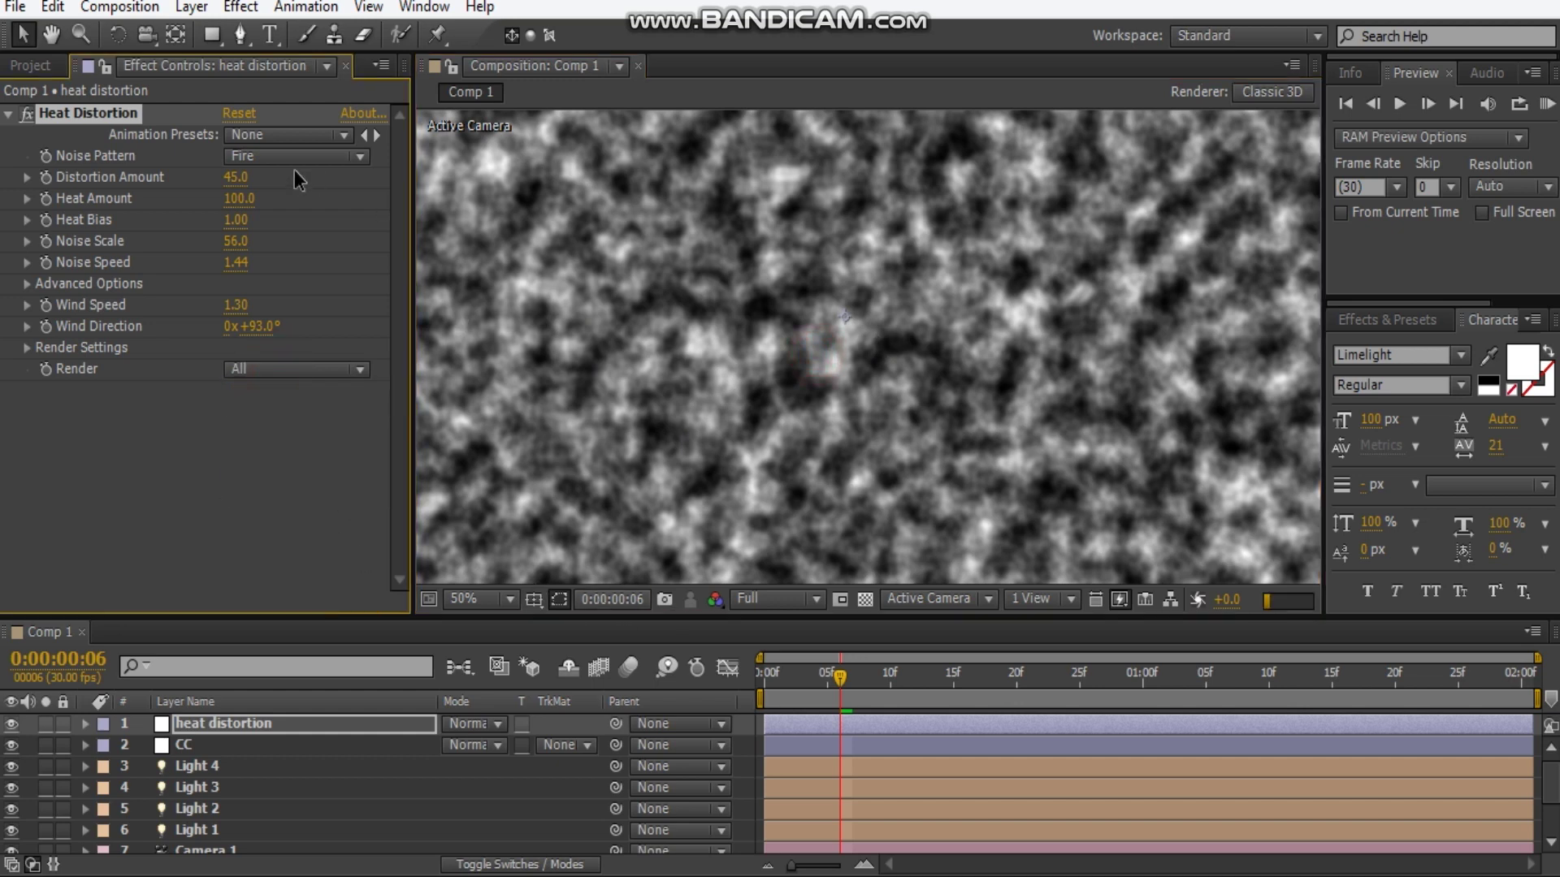
# - Switch Noise Pattern to Smoke and inspect the smoke noise on its own
pyautogui.click(247, 156)
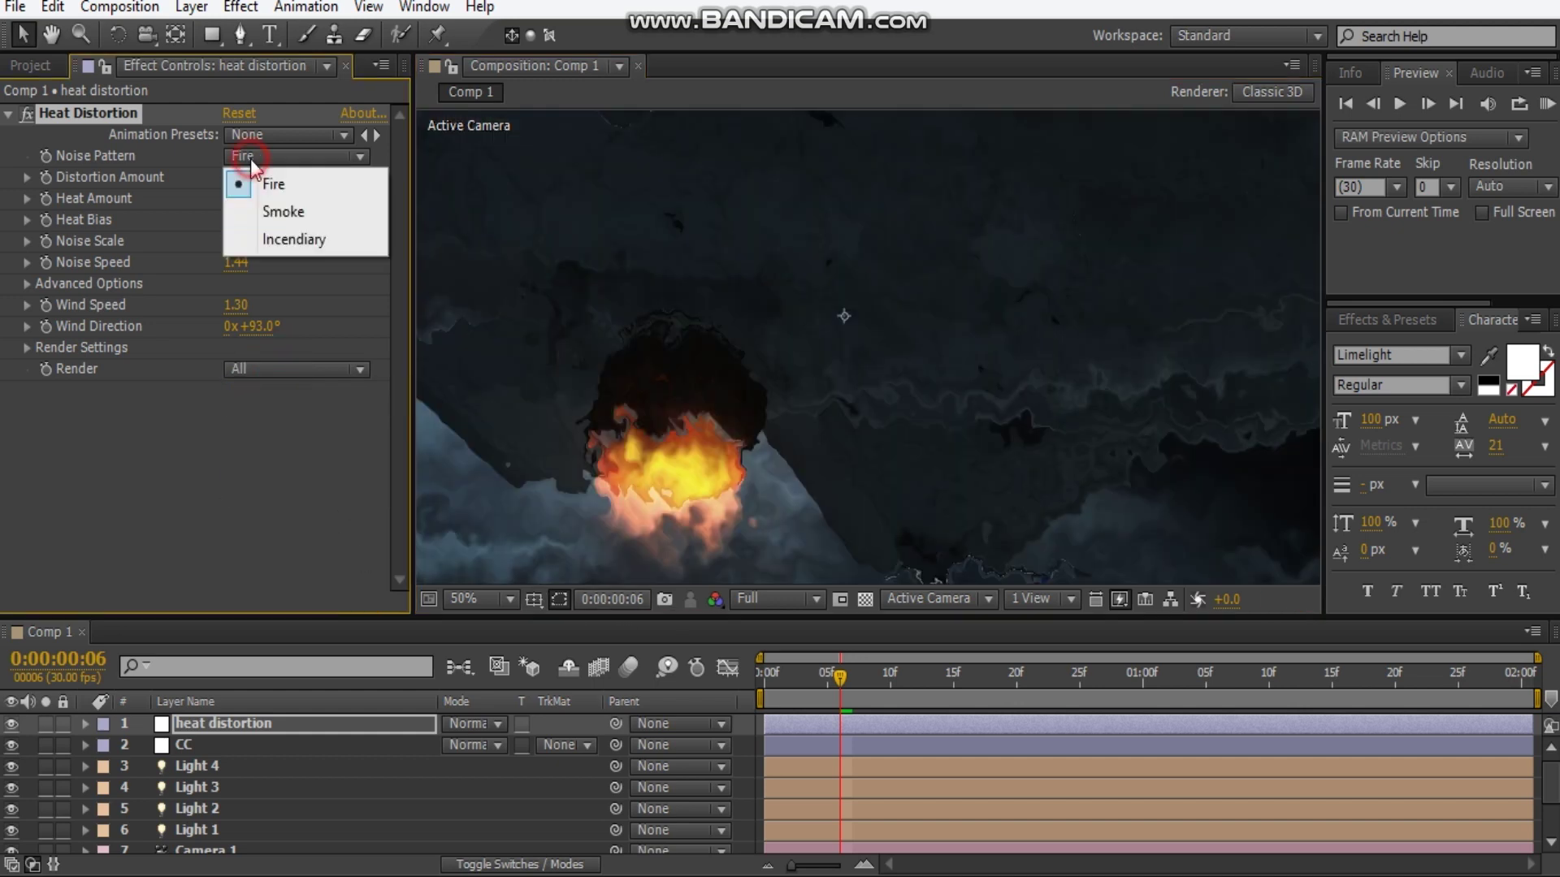
pyautogui.click(342, 213)
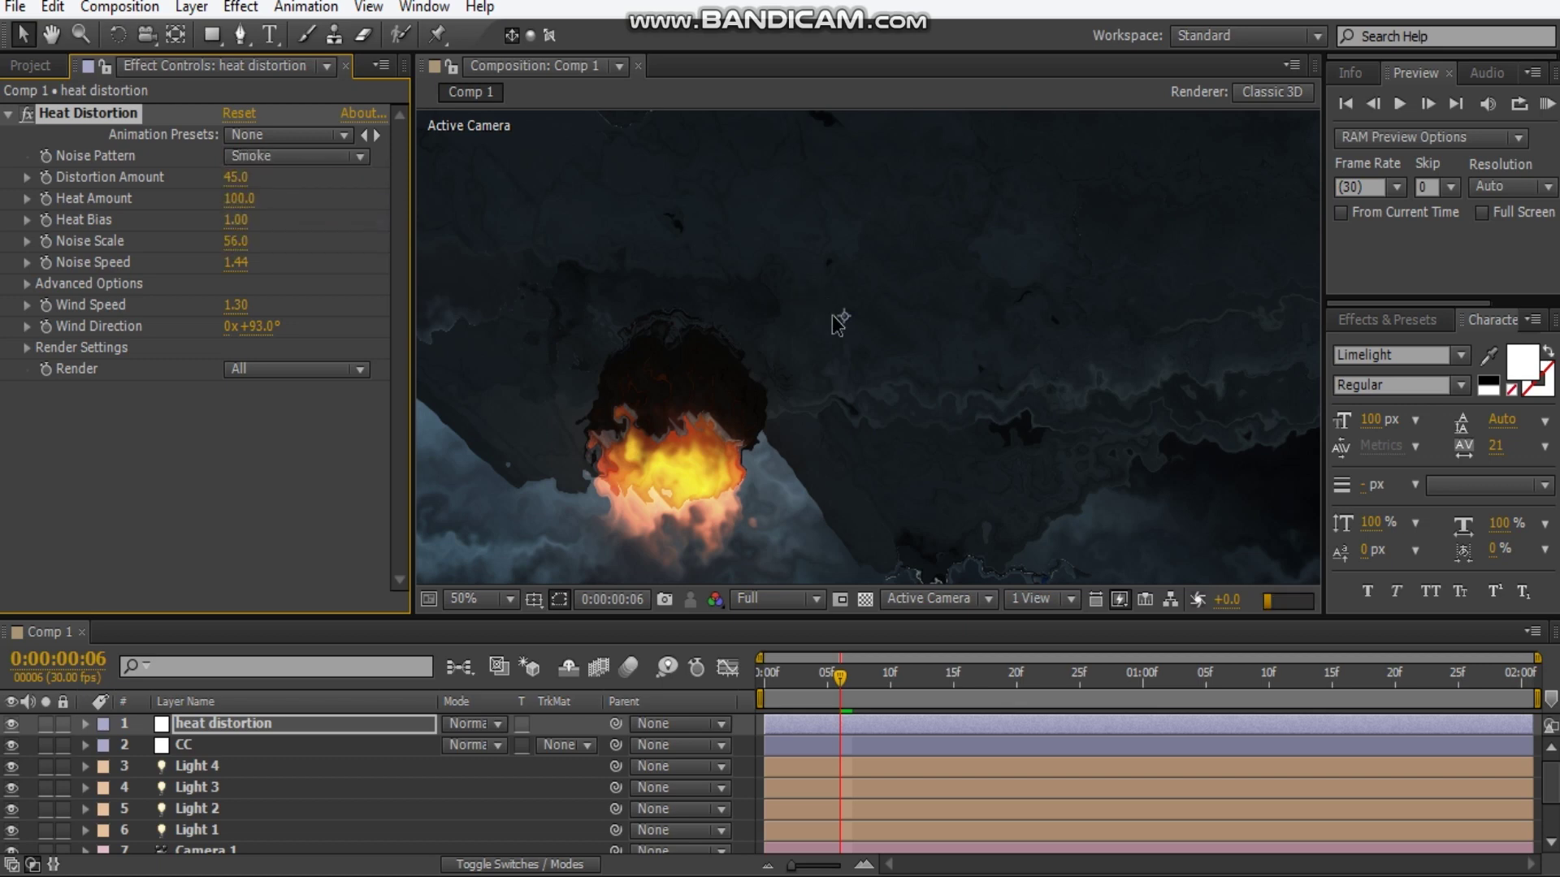
pyautogui.click(254, 368)
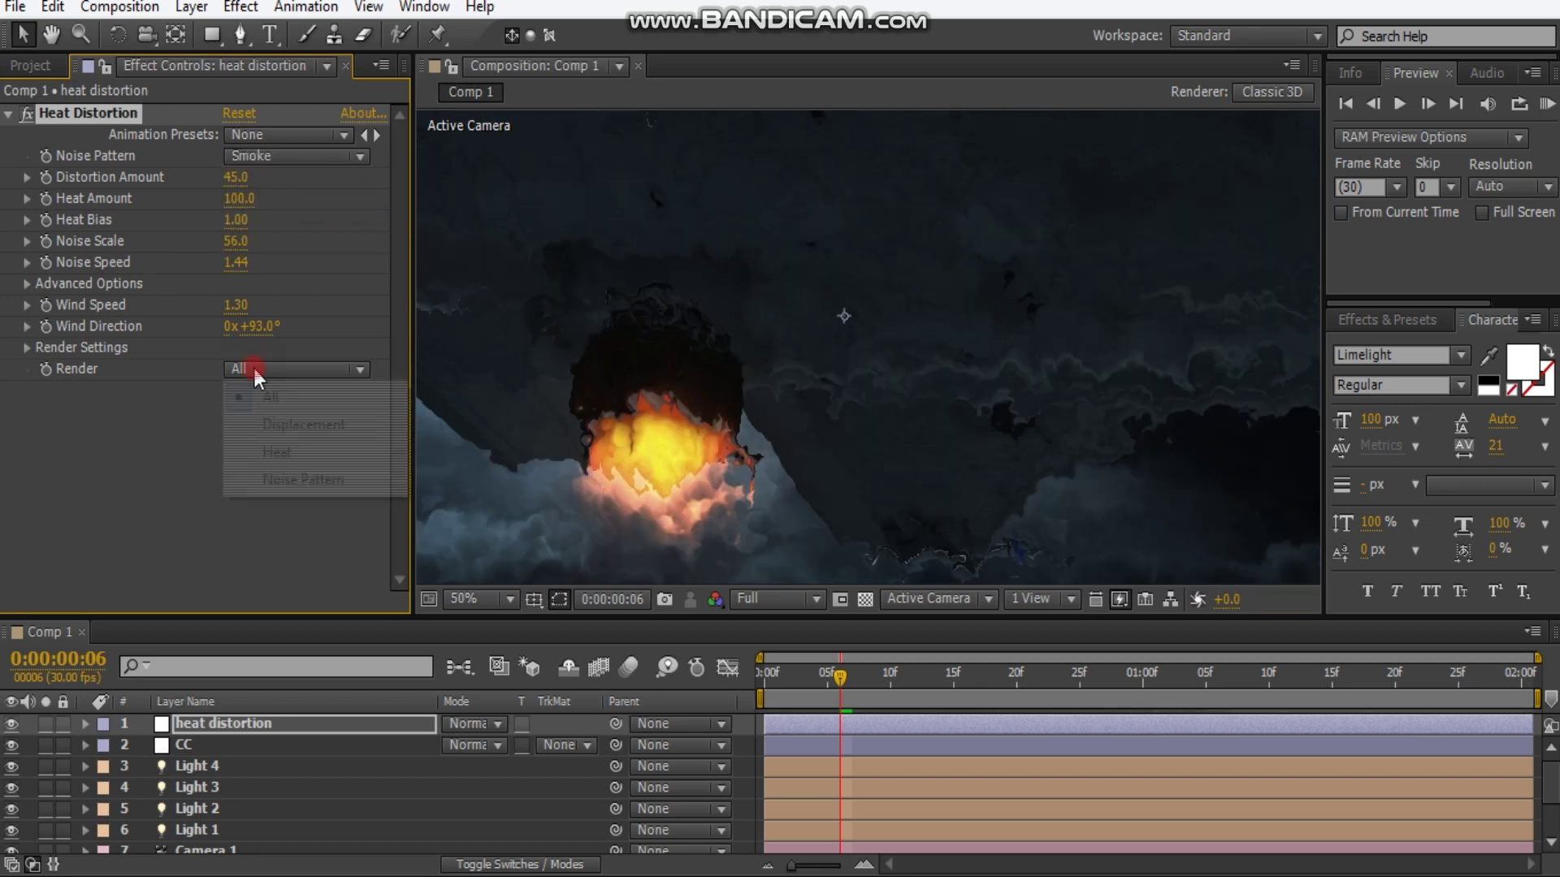
pyautogui.click(300, 482)
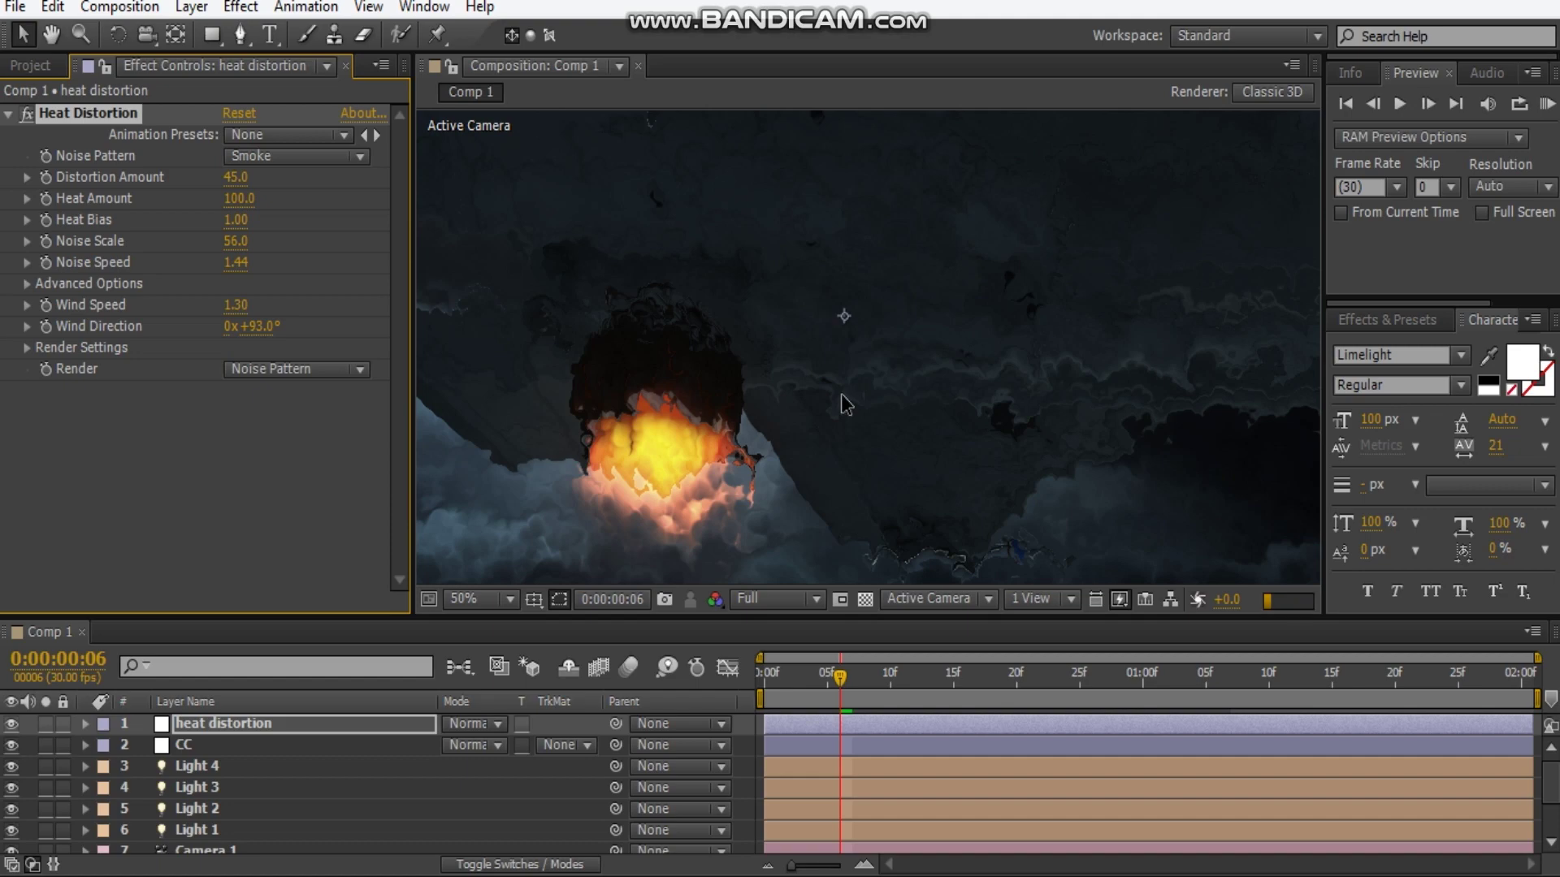
pyautogui.scroll(-1, 752, 315)
pyautogui.scroll(4, 616, 294)
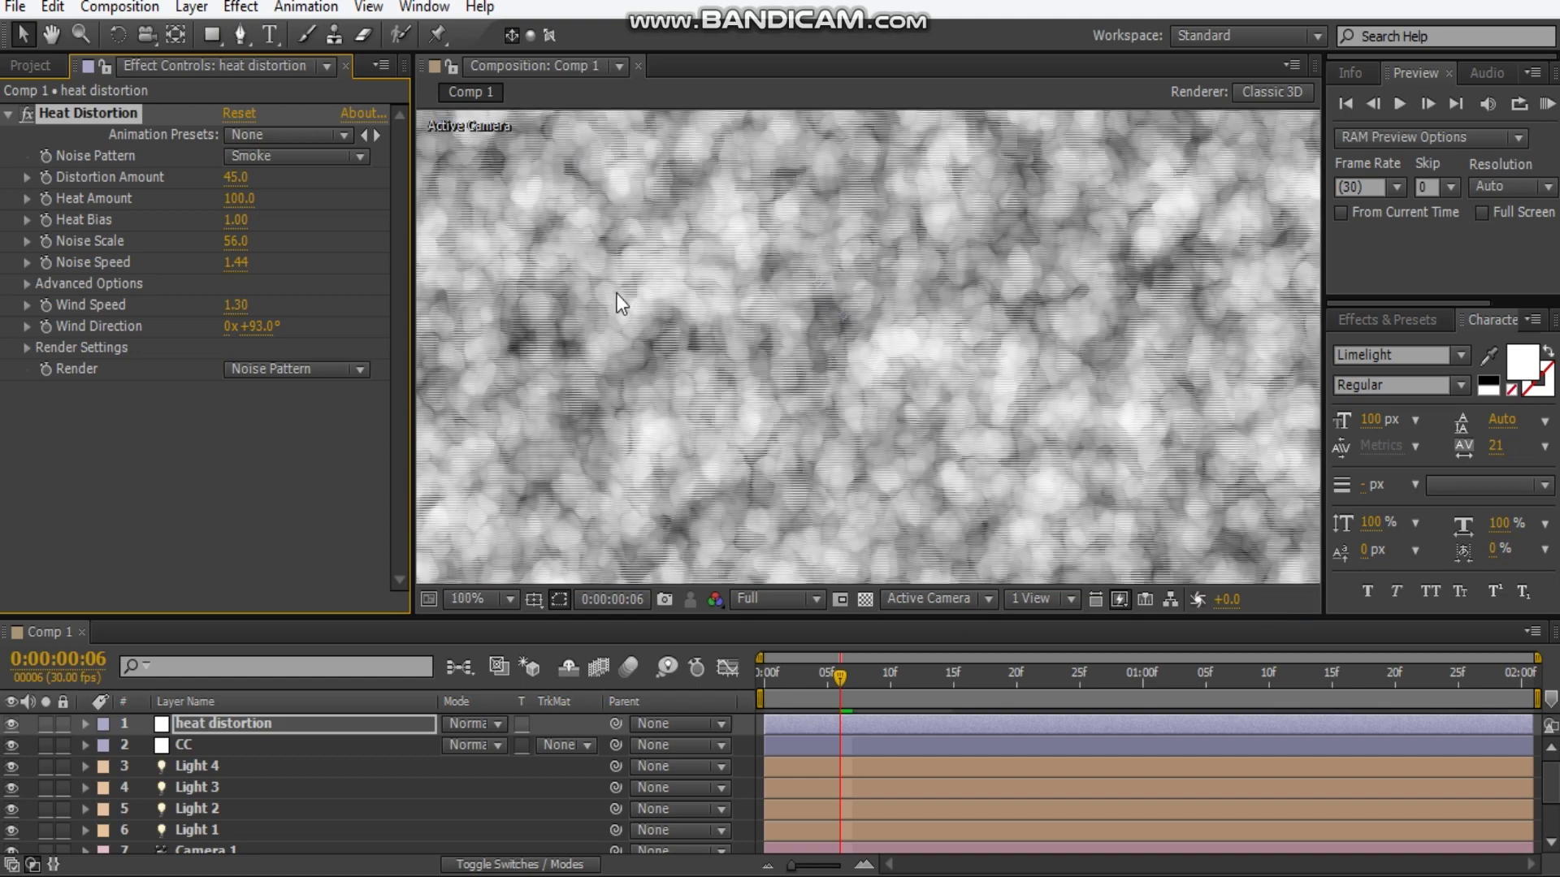
pyautogui.scroll(-2, 1066, 388)
pyautogui.moveTo(731, 324); pyautogui.dragTo(897, 334)
# - Set Render back to All and frame the fire right of centre
pyautogui.scroll(-1, 897, 333)
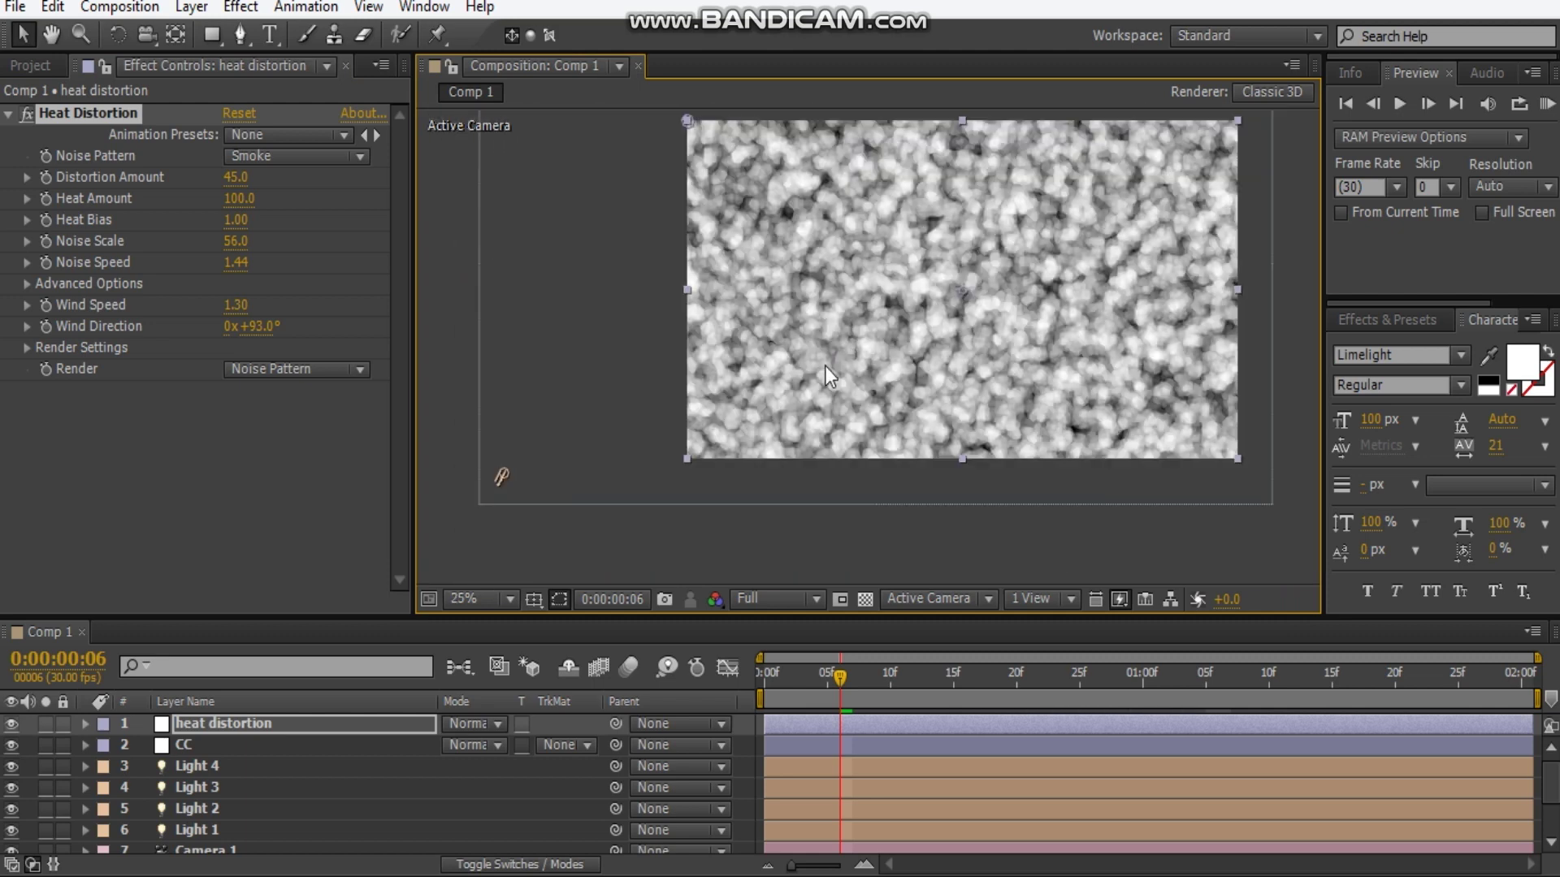
pyautogui.scroll(2, 825, 366)
pyautogui.click(261, 369)
pyautogui.click(261, 393)
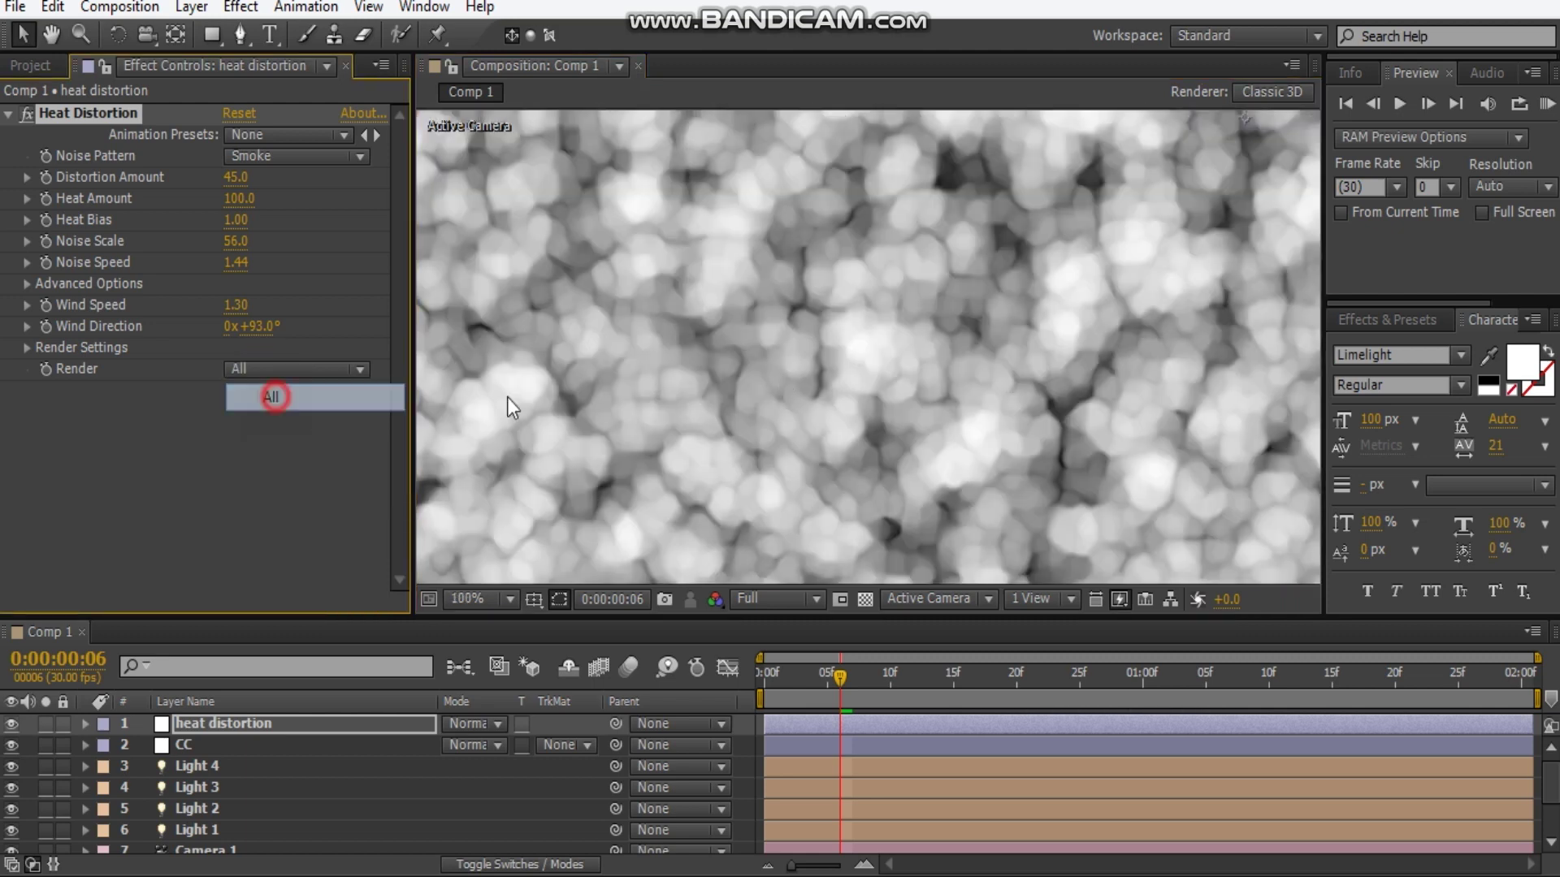
pyautogui.scroll(-2, 888, 437)
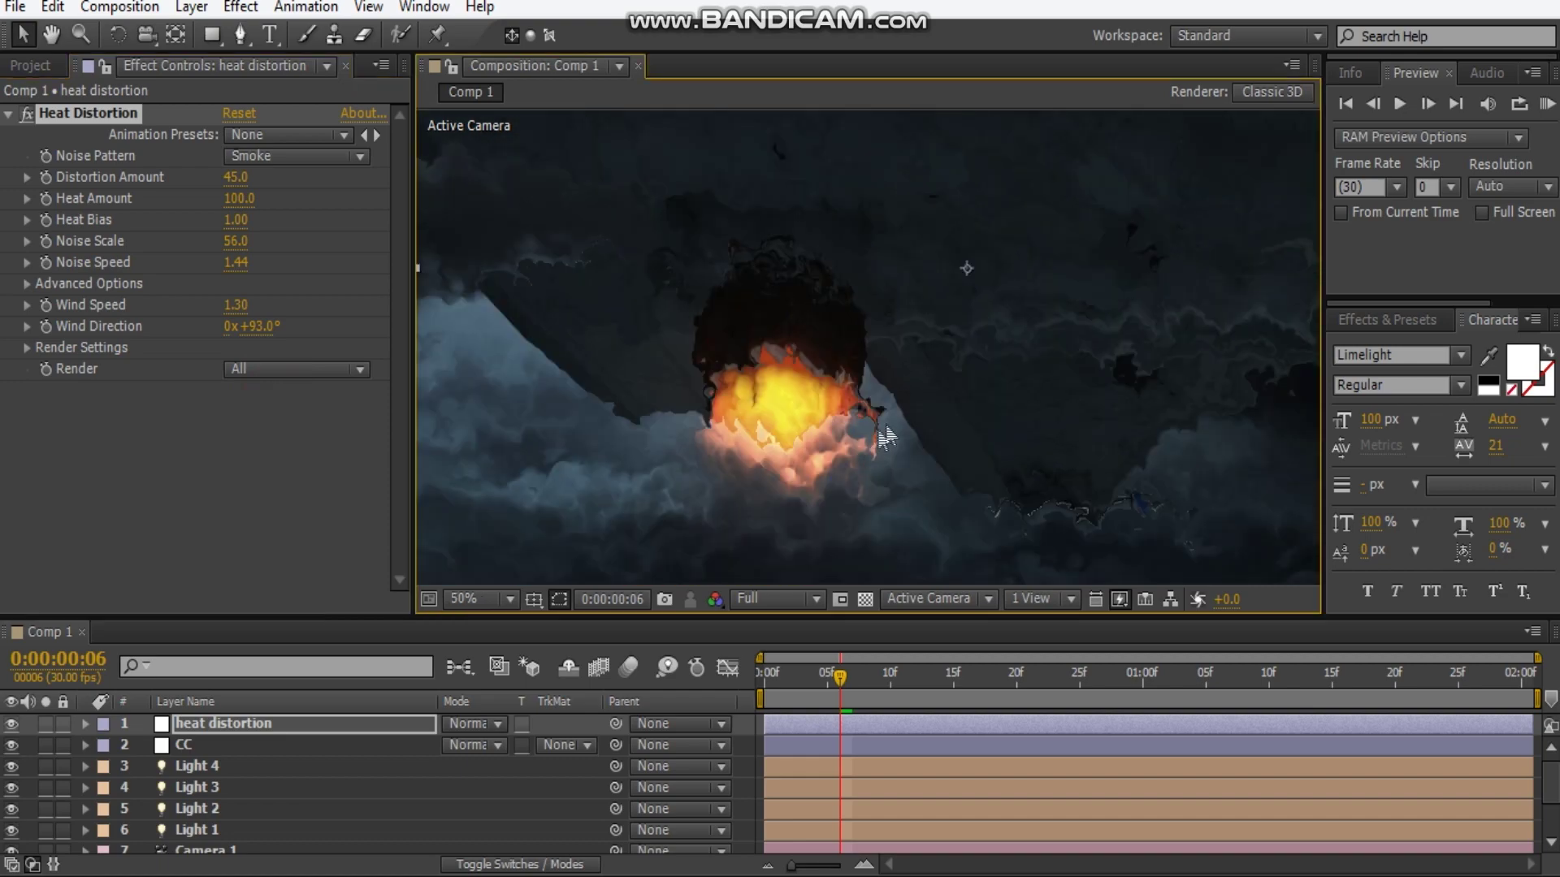
pyautogui.moveTo(880, 388); pyautogui.dragTo(1007, 328)
# - Switch Noise Pattern to Incendiary and inspect it with Render set to Noise Pattern
pyautogui.scroll(2, 1007, 325)
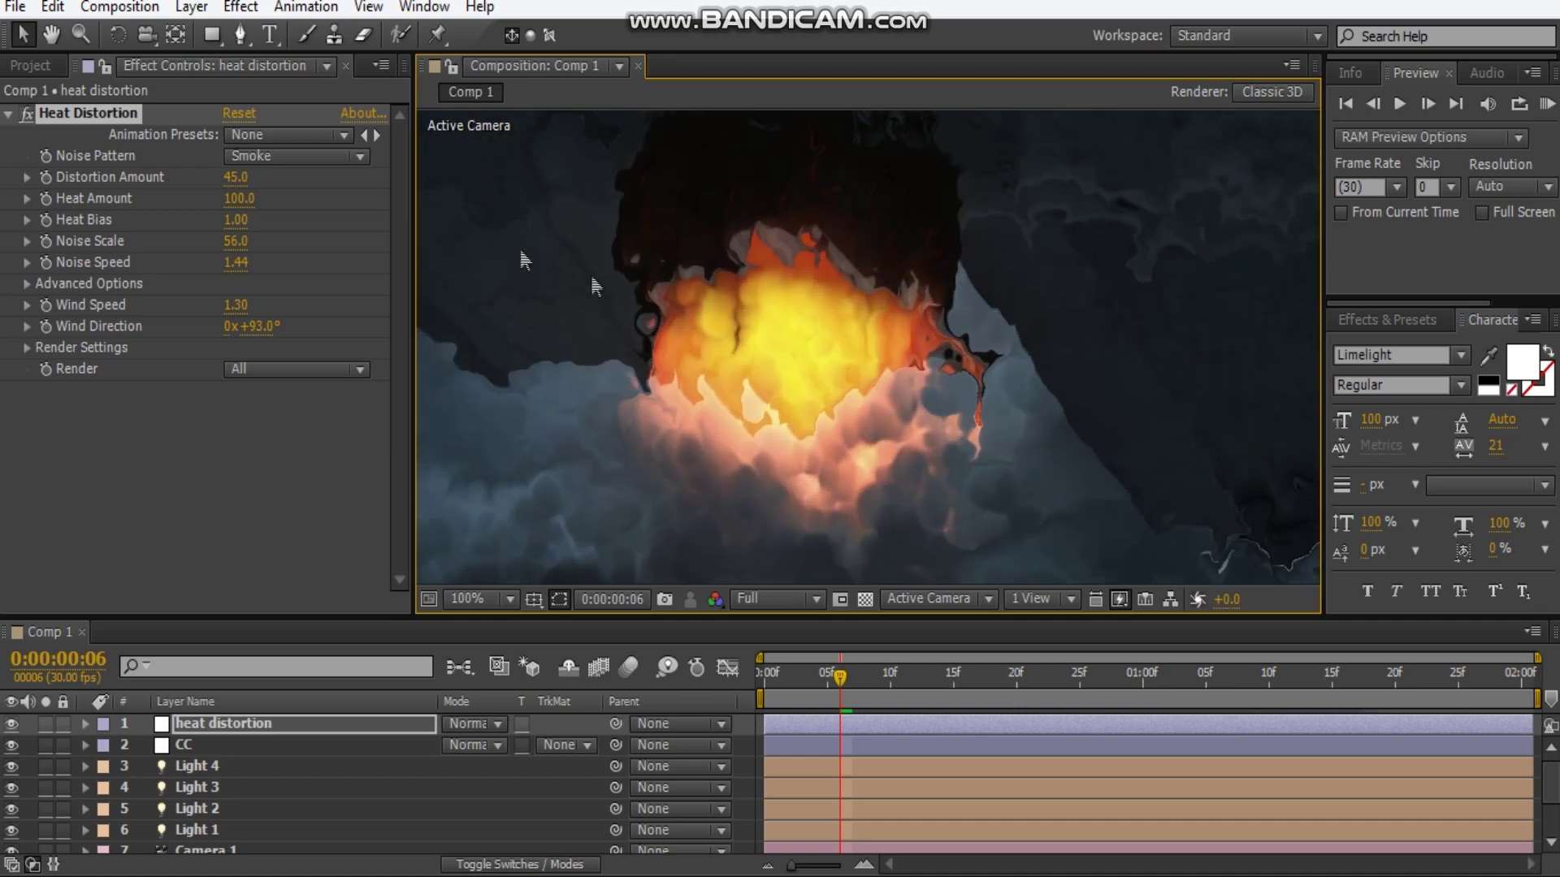
pyautogui.click(286, 158)
pyautogui.click(309, 239)
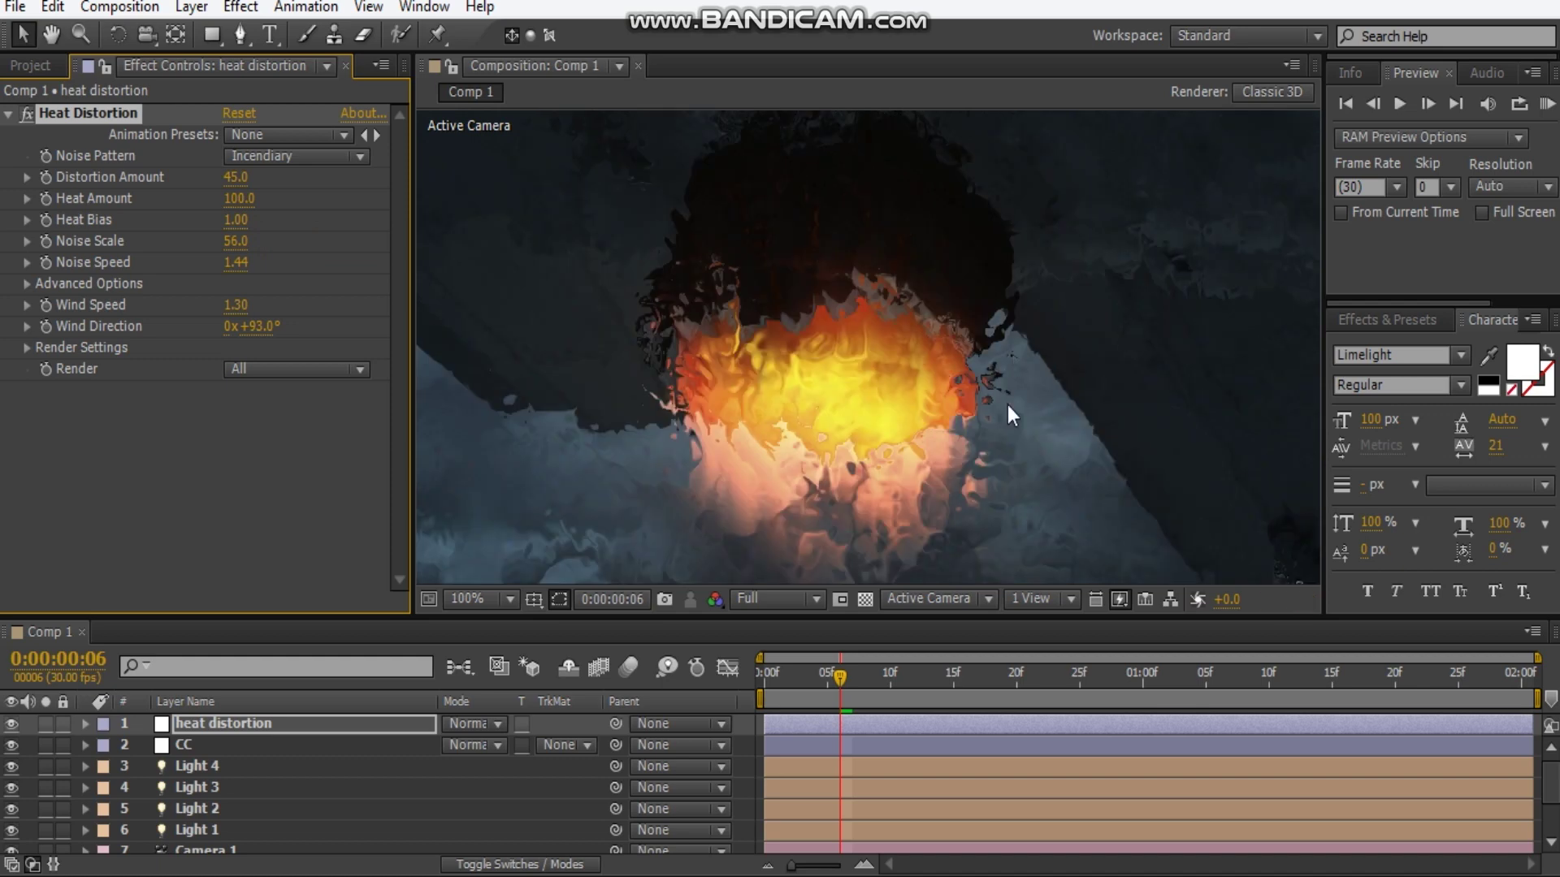
pyautogui.scroll(-2, 1008, 406)
pyautogui.scroll(2, 973, 347)
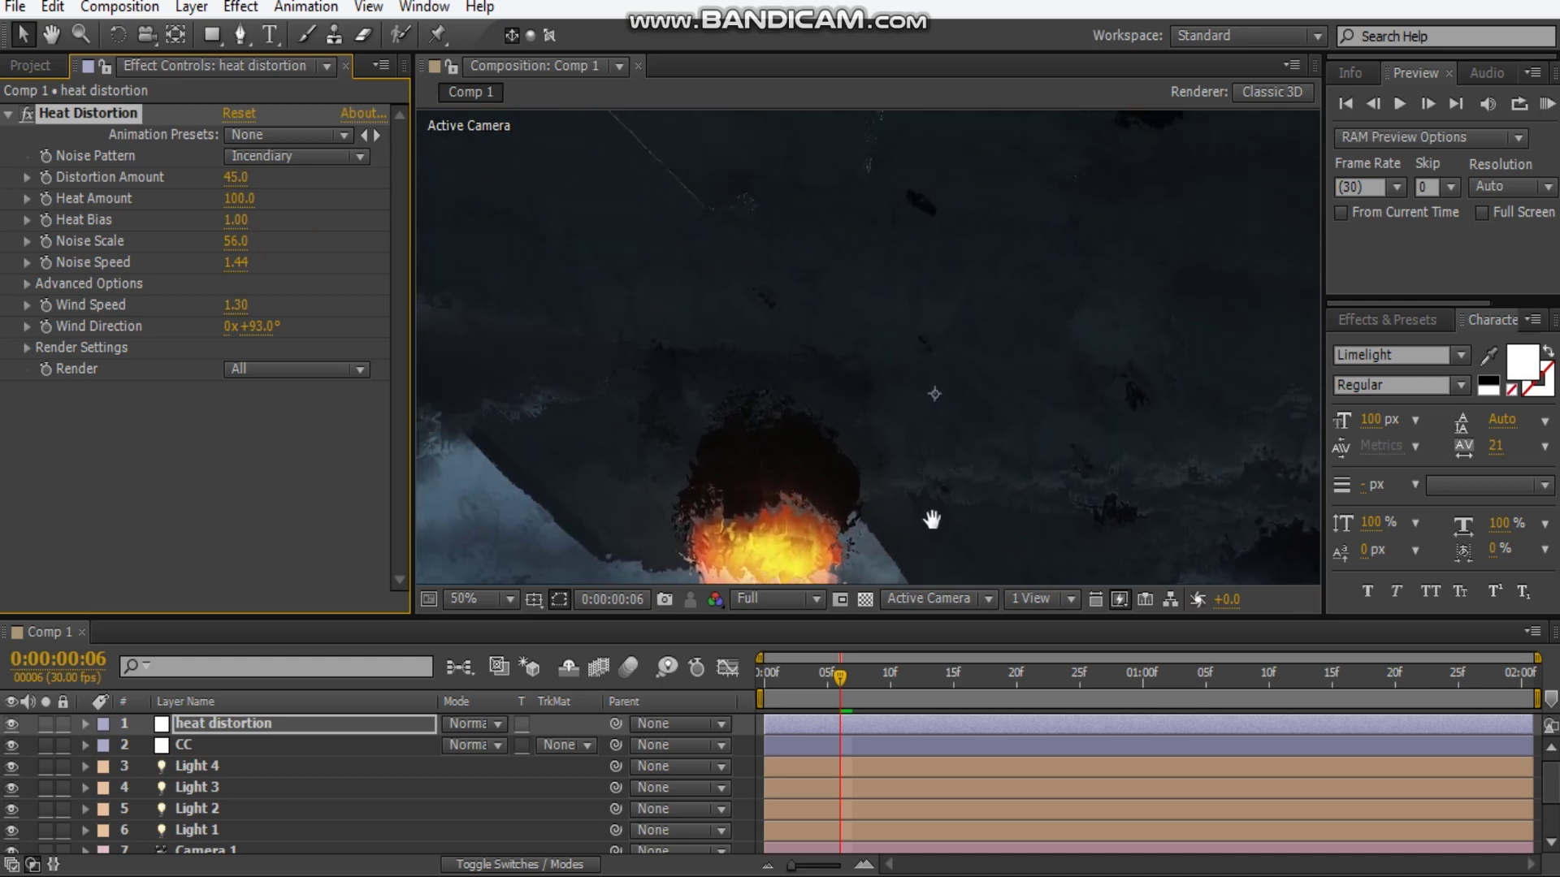
pyautogui.scroll(-3, 900, 460)
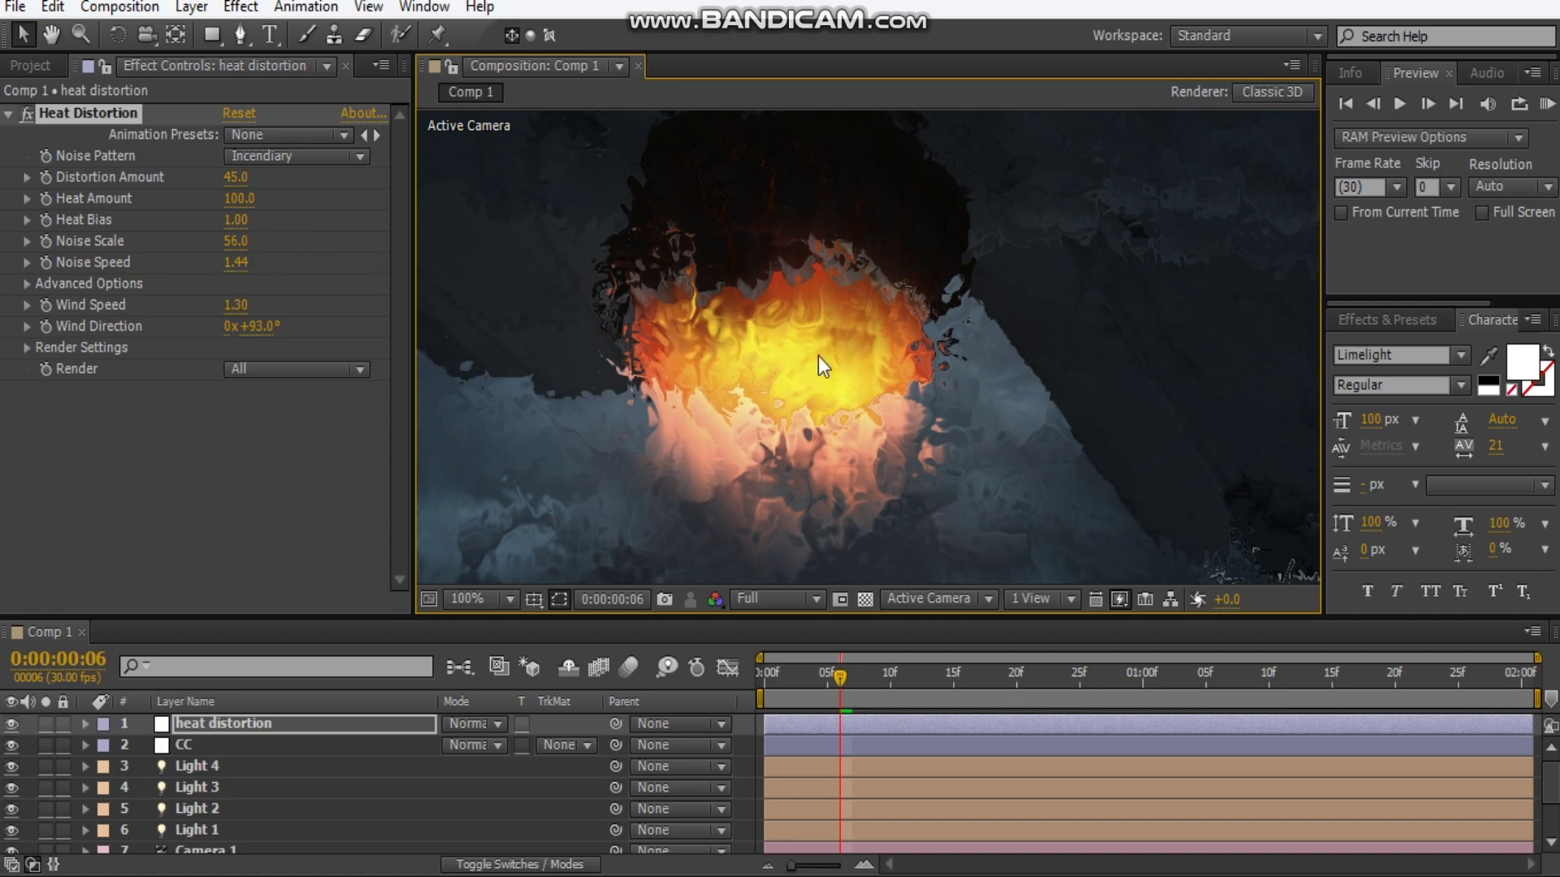
pyautogui.click(251, 370)
pyautogui.click(289, 482)
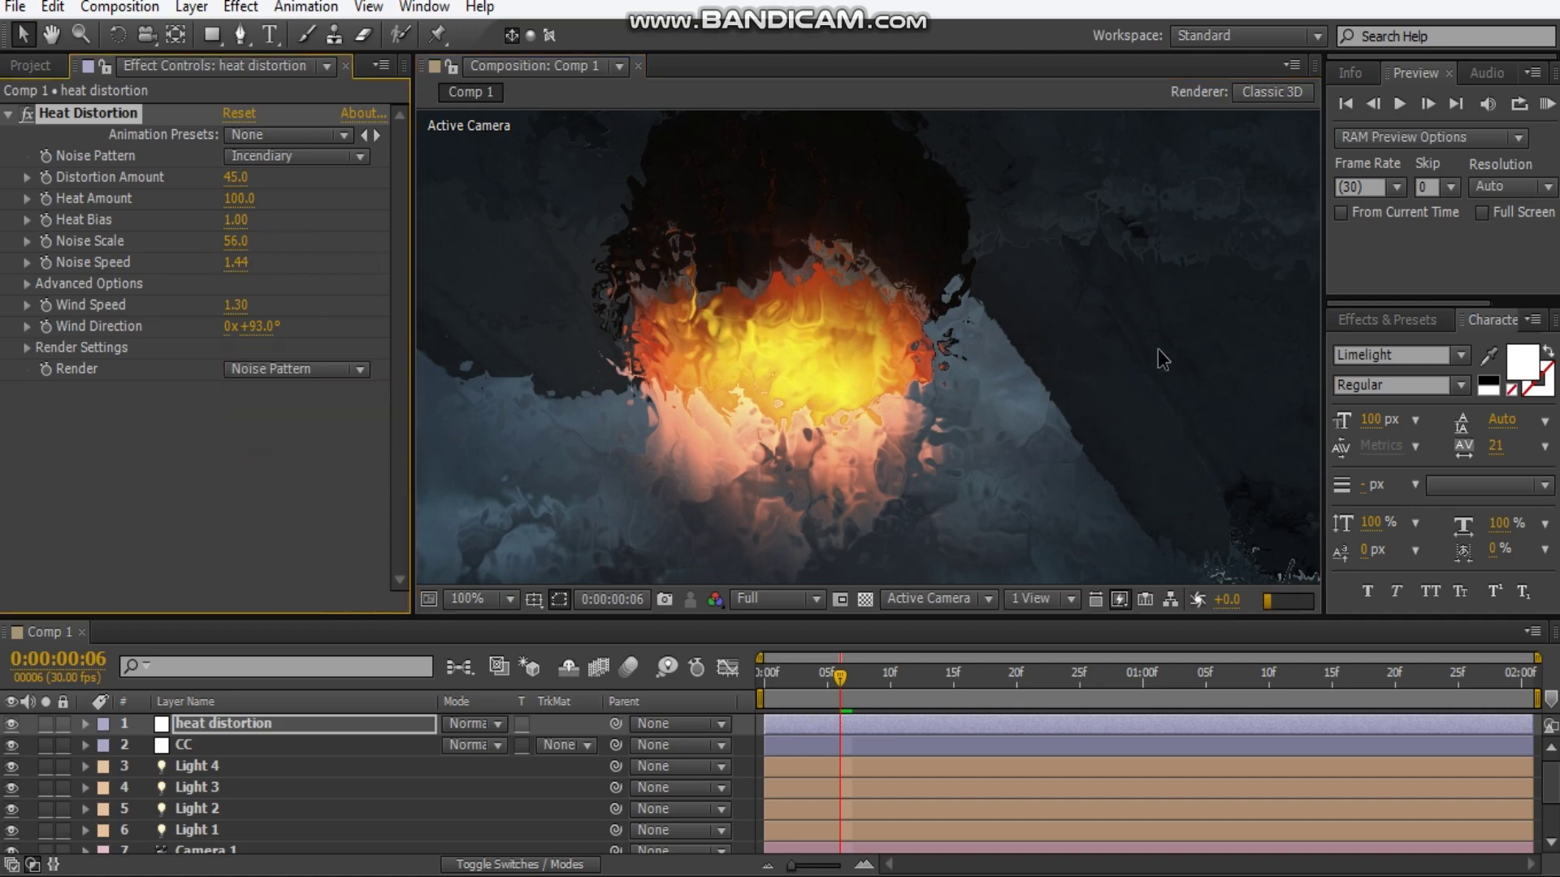
pyautogui.scroll(-4, 933, 410)
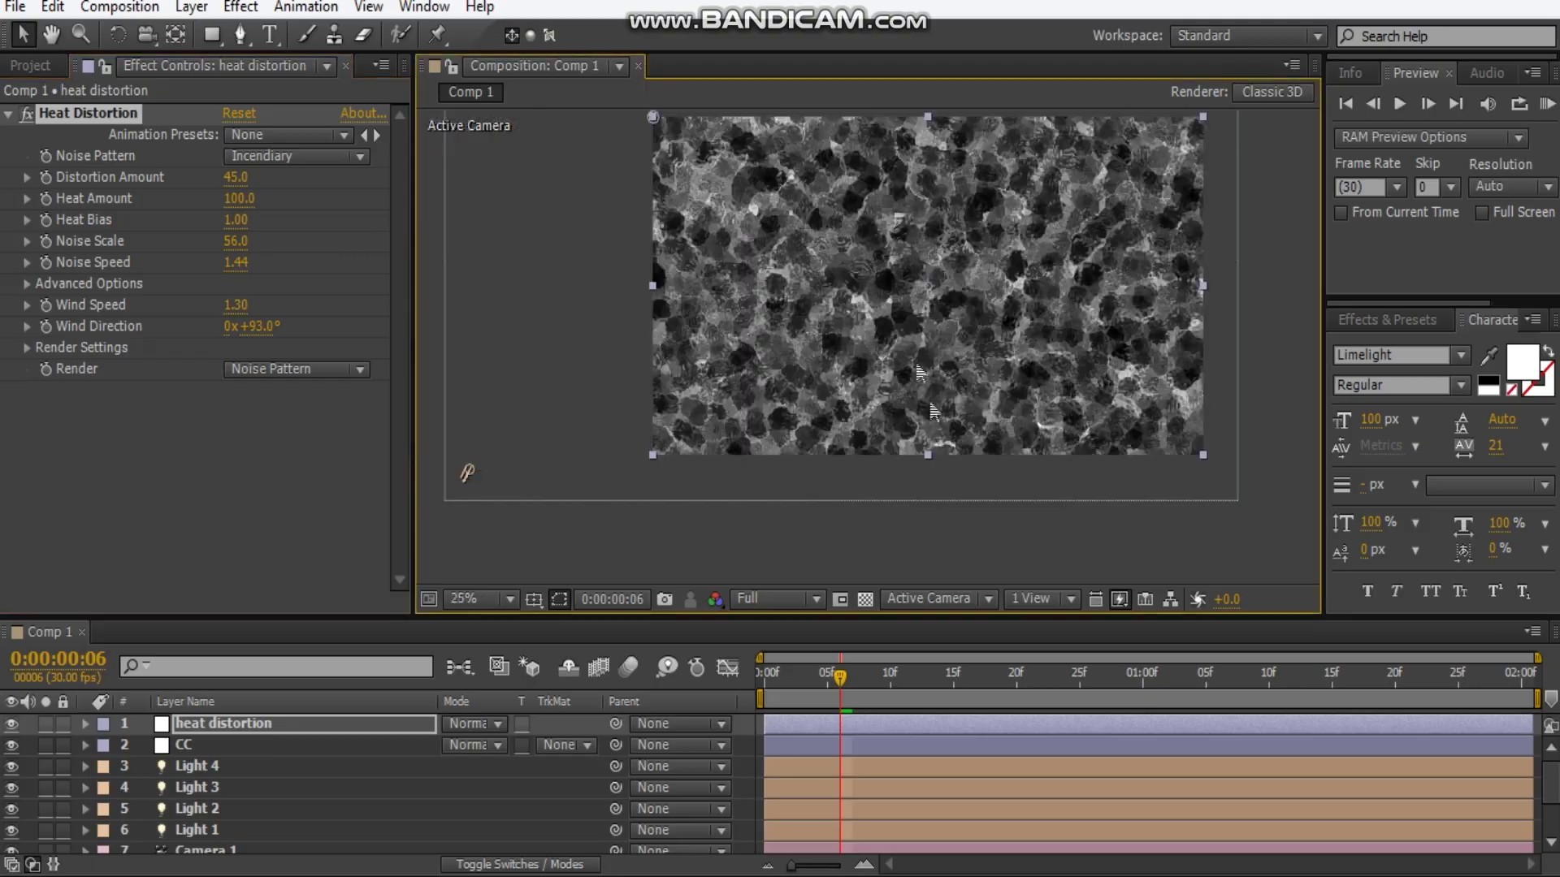
pyautogui.scroll(4, 874, 351)
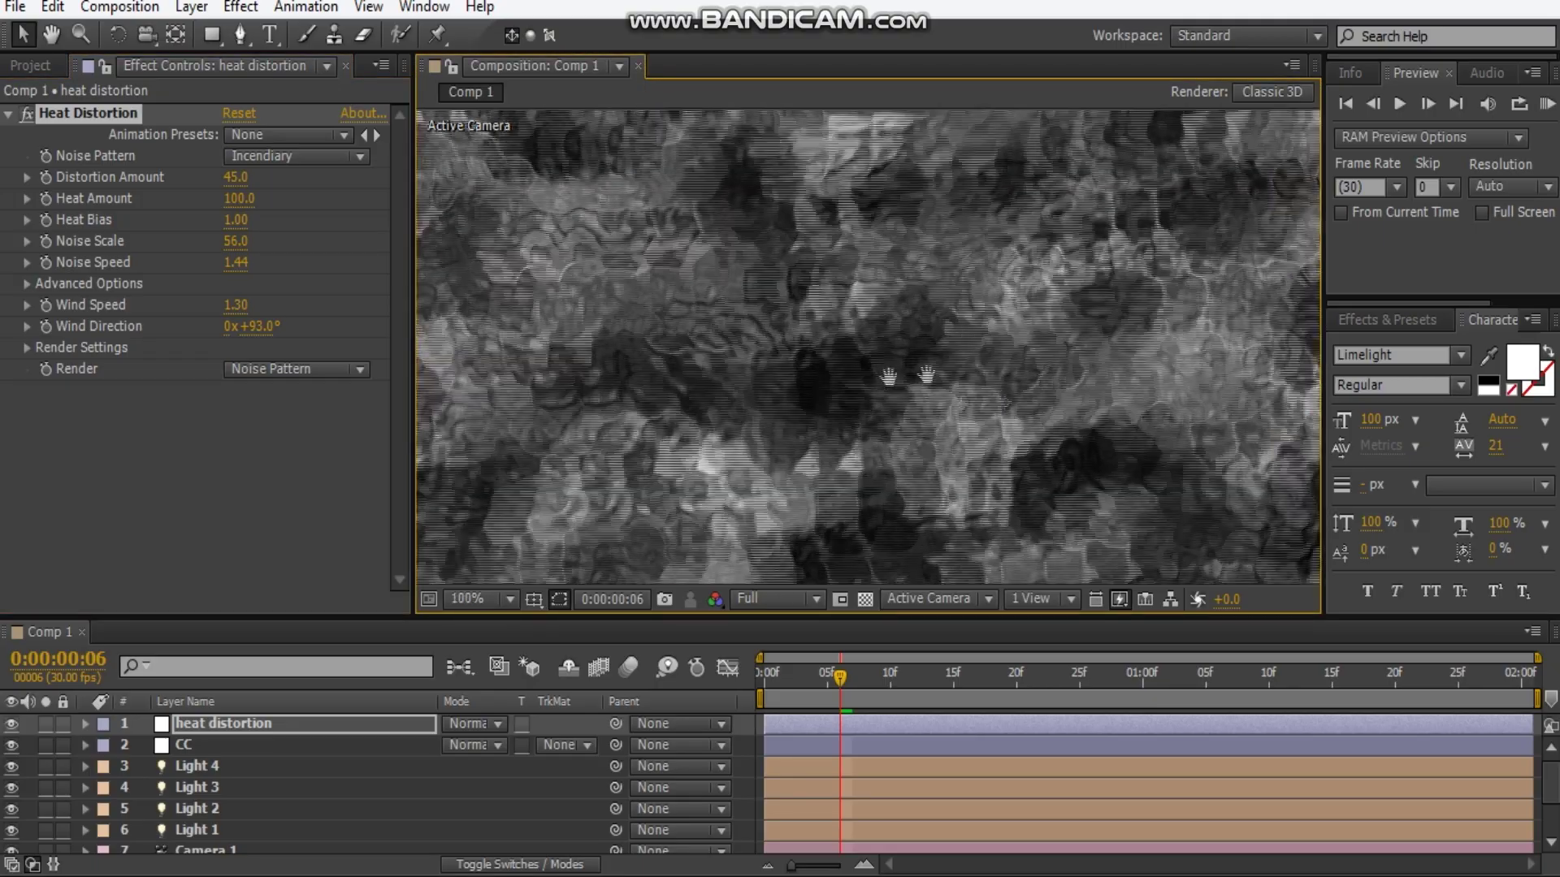
pyautogui.moveTo(889, 376); pyautogui.dragTo(854, 319)
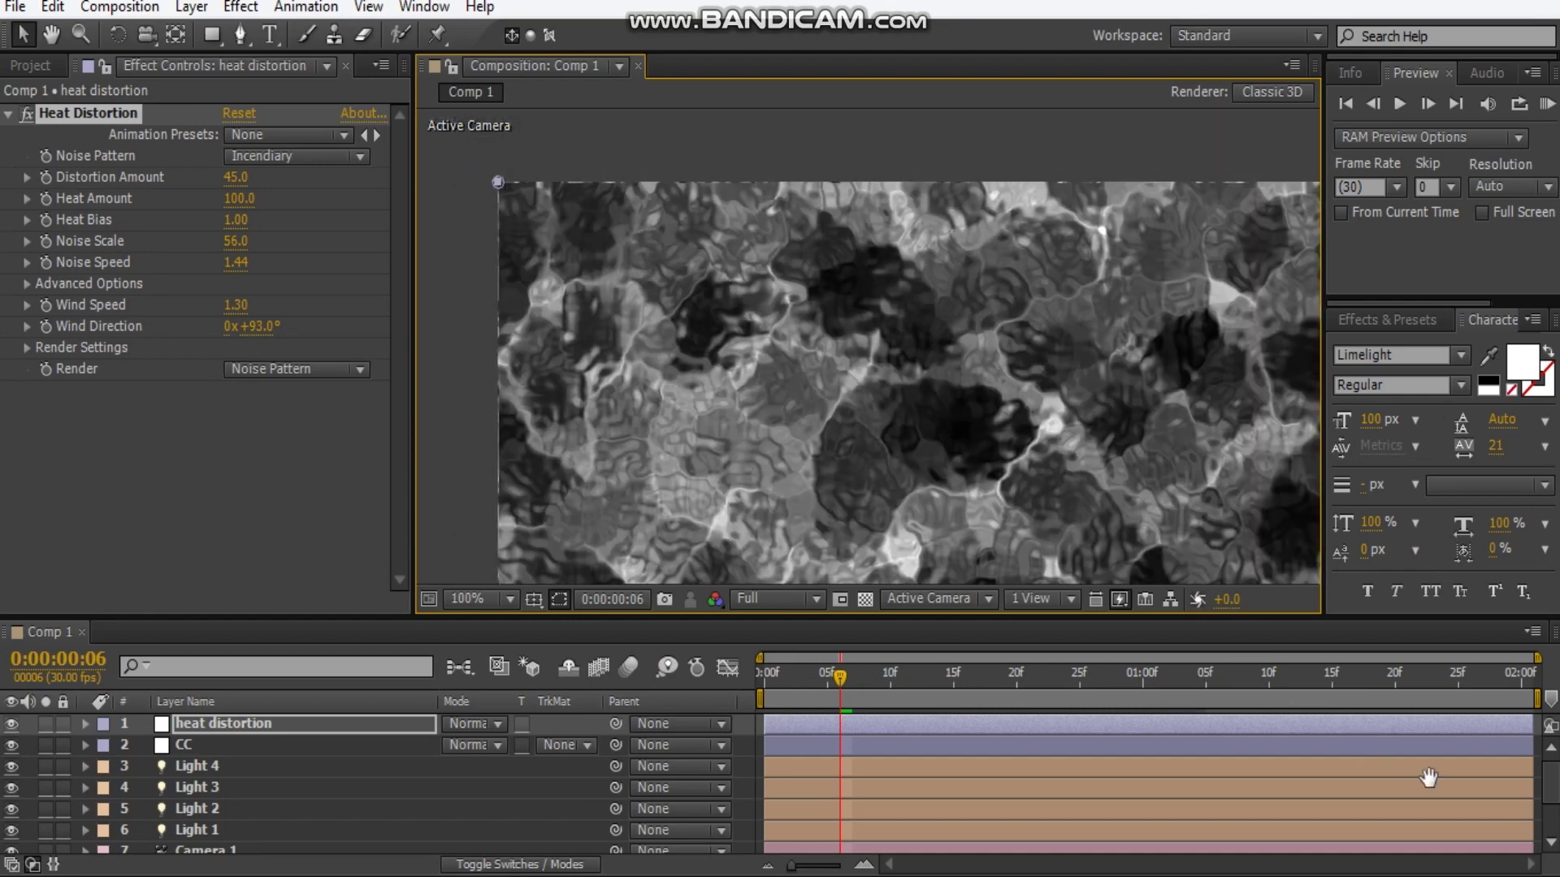
# - Set the Noise Pattern back to Fire
pyautogui.scroll(-2, 845, 346)
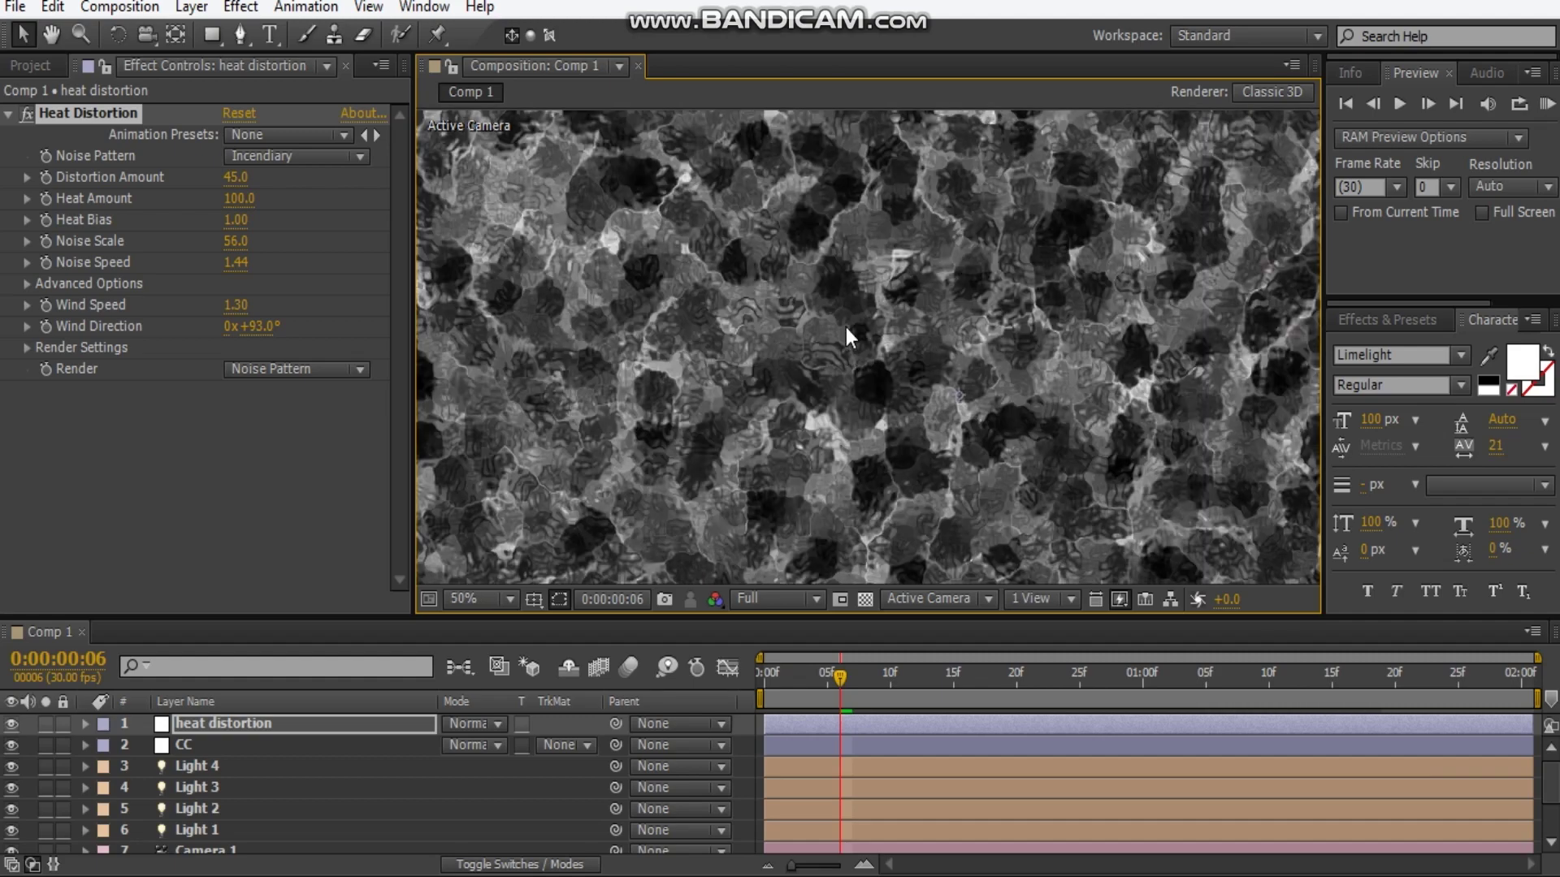
pyautogui.scroll(-1, 862, 347)
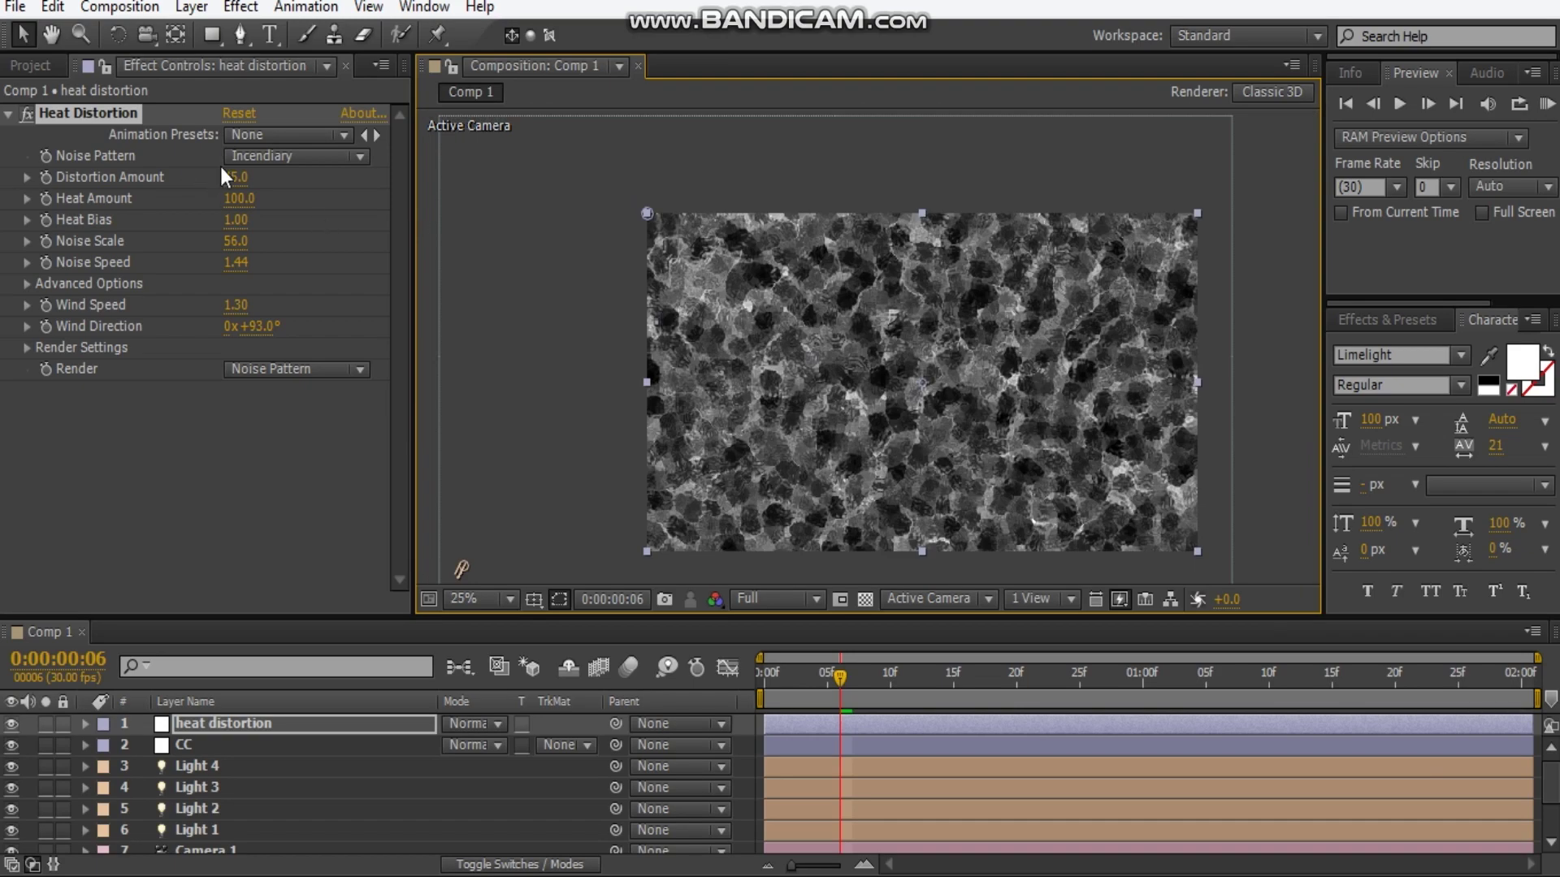
pyautogui.click(268, 156)
pyautogui.click(268, 179)
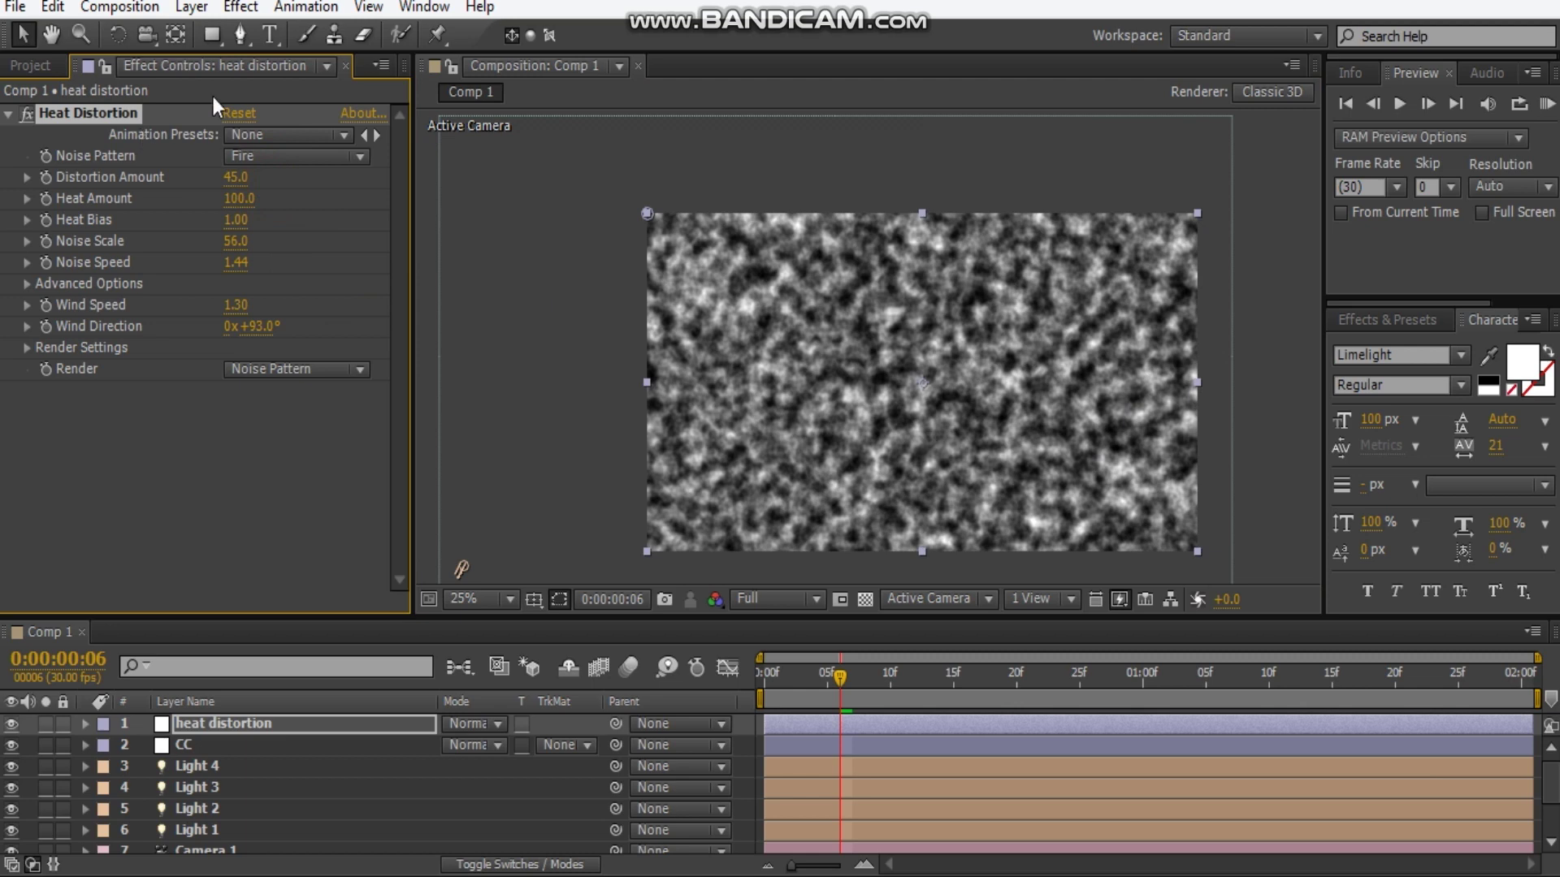
pyautogui.click(272, 370)
# - Render All, then draw an elliptical mask around the exhaust flame
pyautogui.click(276, 396)
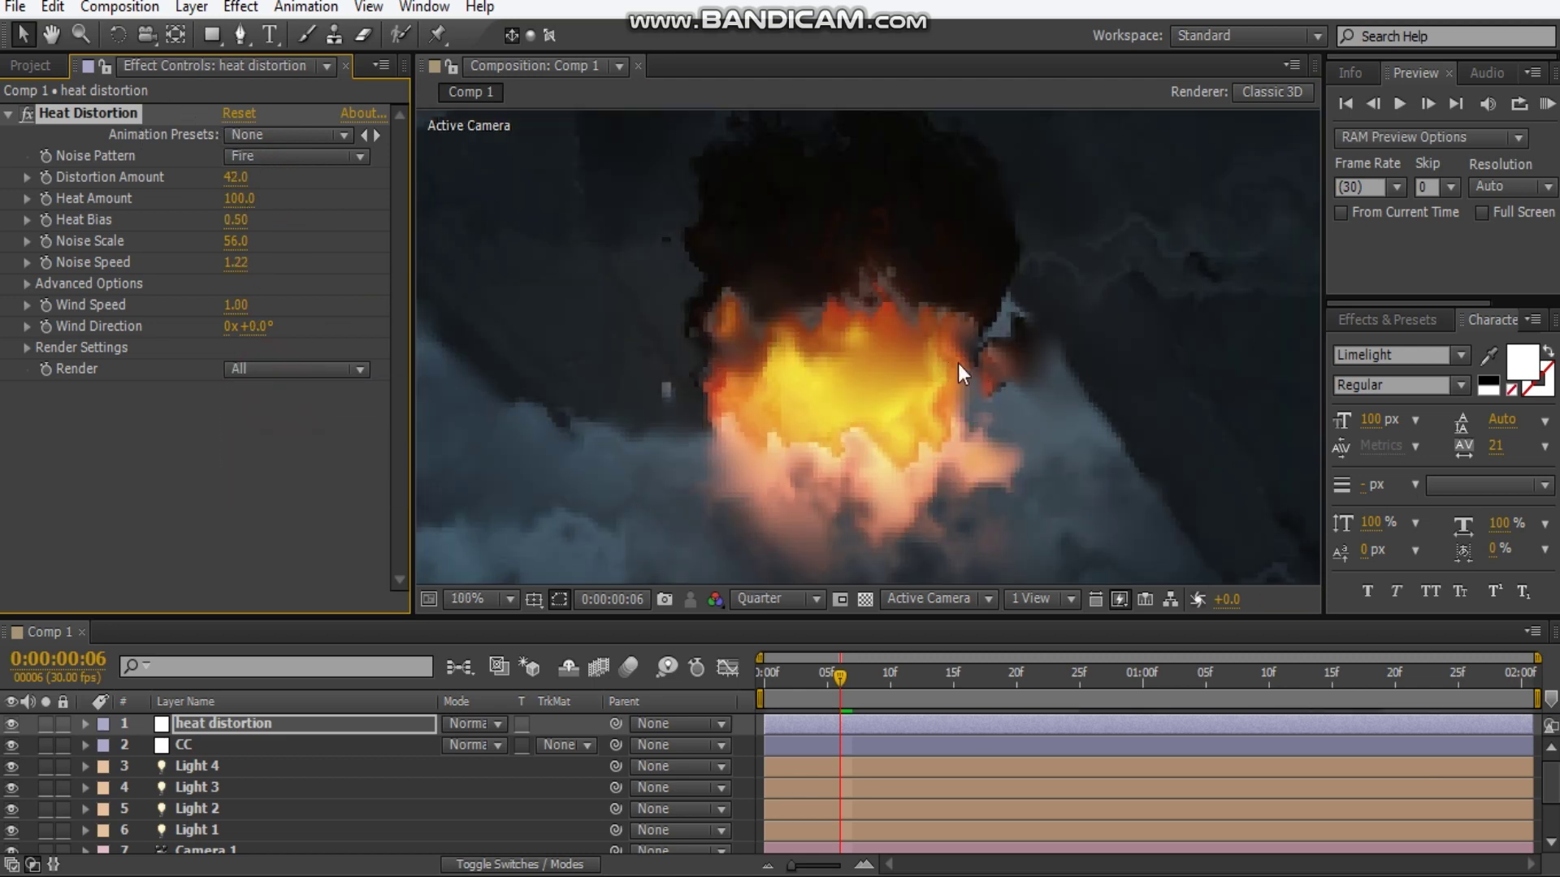
pyautogui.moveTo(1032, 290); pyautogui.dragTo(1007, 336)
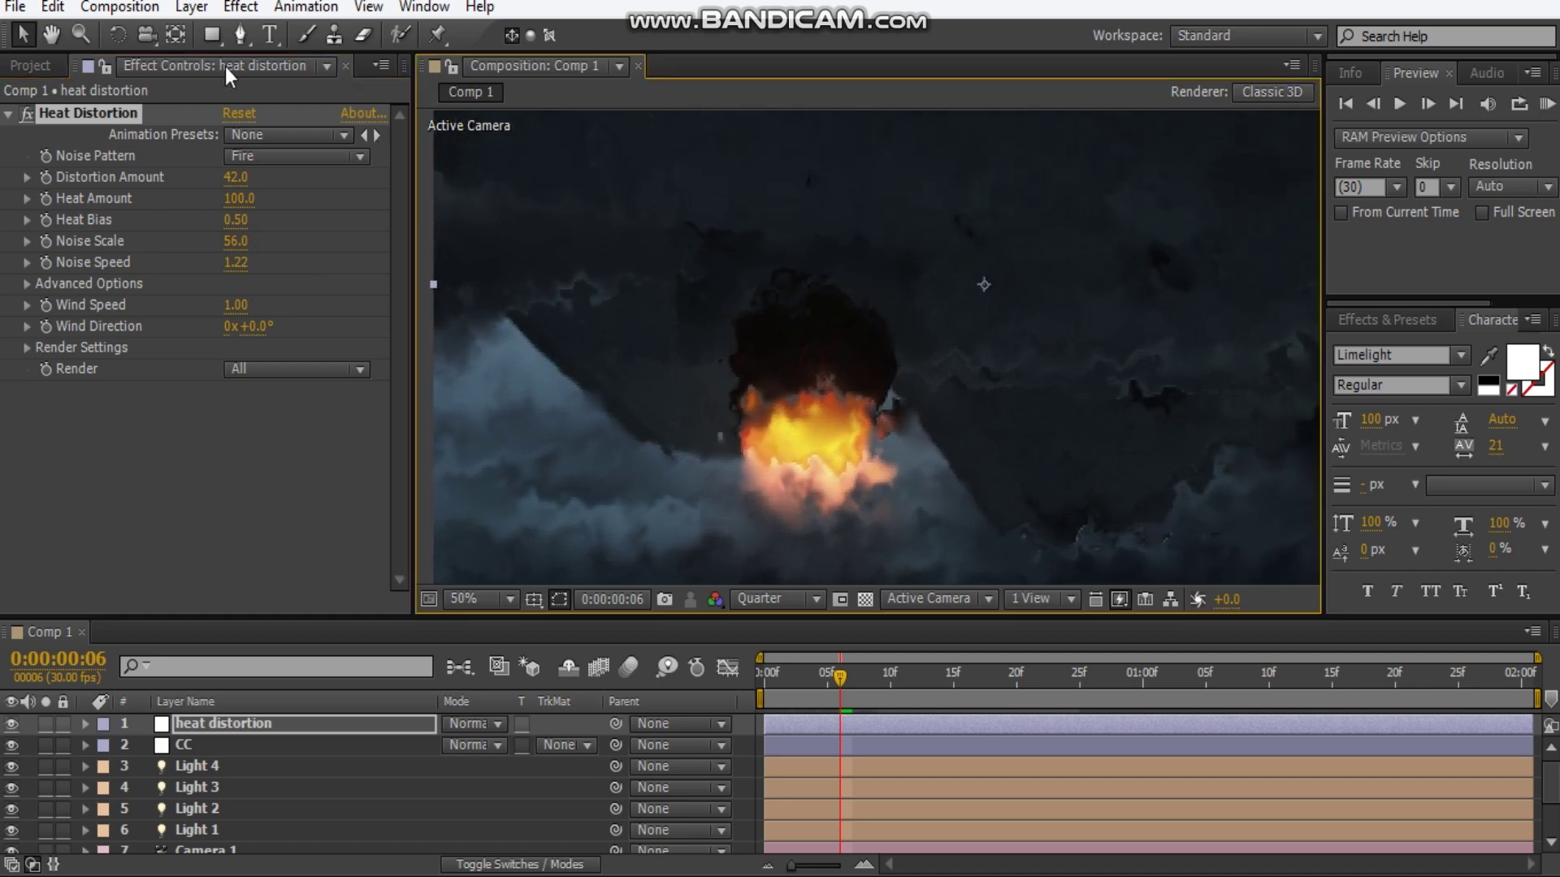
pyautogui.moveTo(207, 36); pyautogui.dragTo(269, 97)
pyautogui.moveTo(673, 481); pyautogui.dragTo(726, 370)
pyautogui.moveTo(752, 172); pyautogui.dragTo(988, 478)
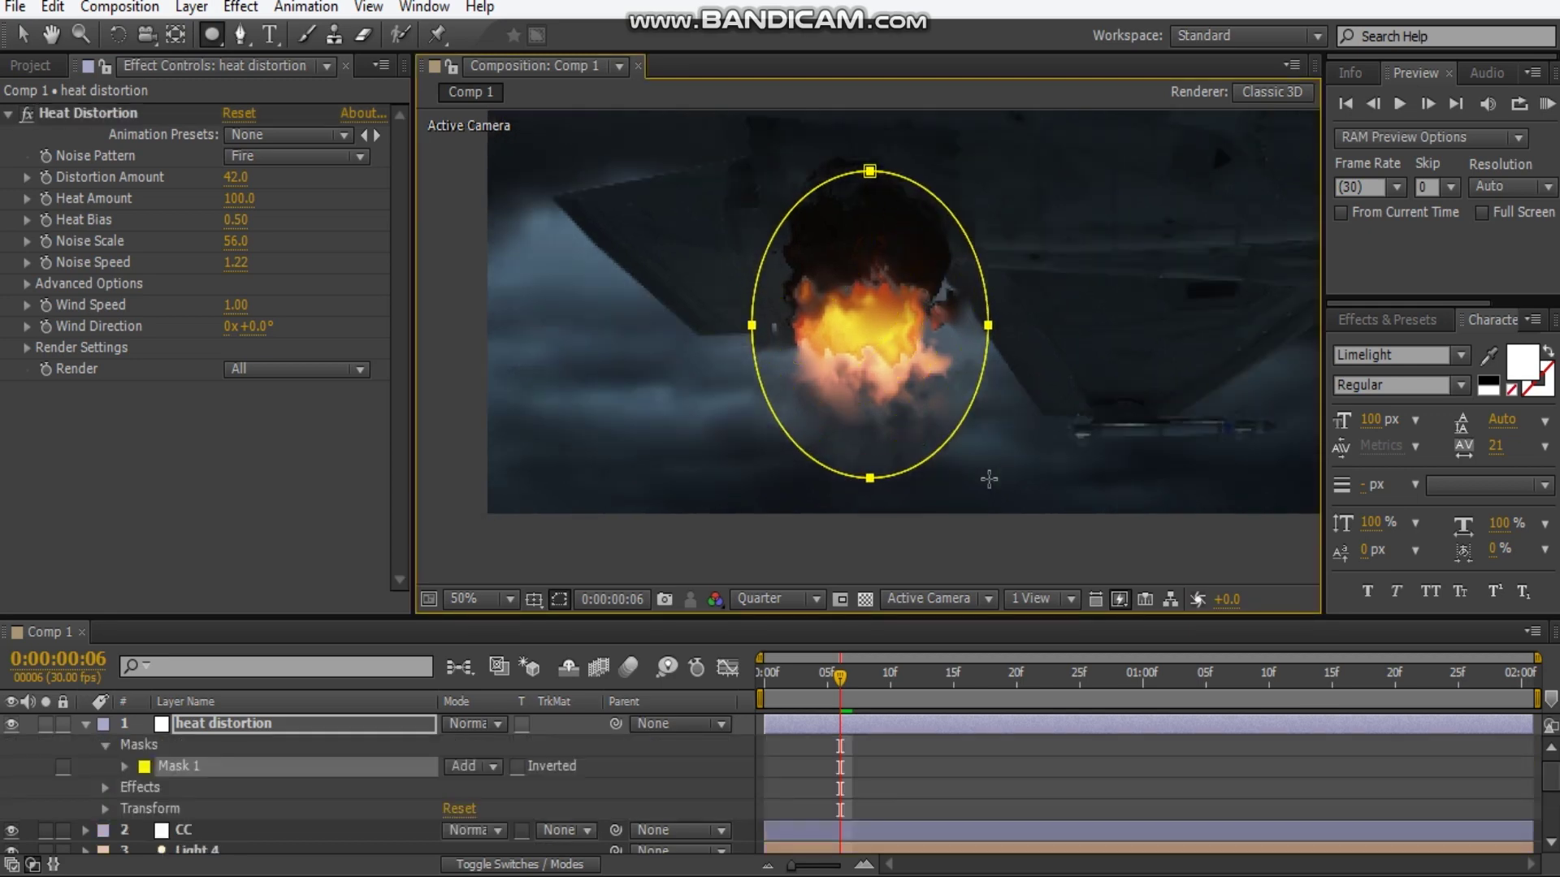
# - Feather Mask 1 by 98 pixels and hide the mask outline
pyautogui.press('f')
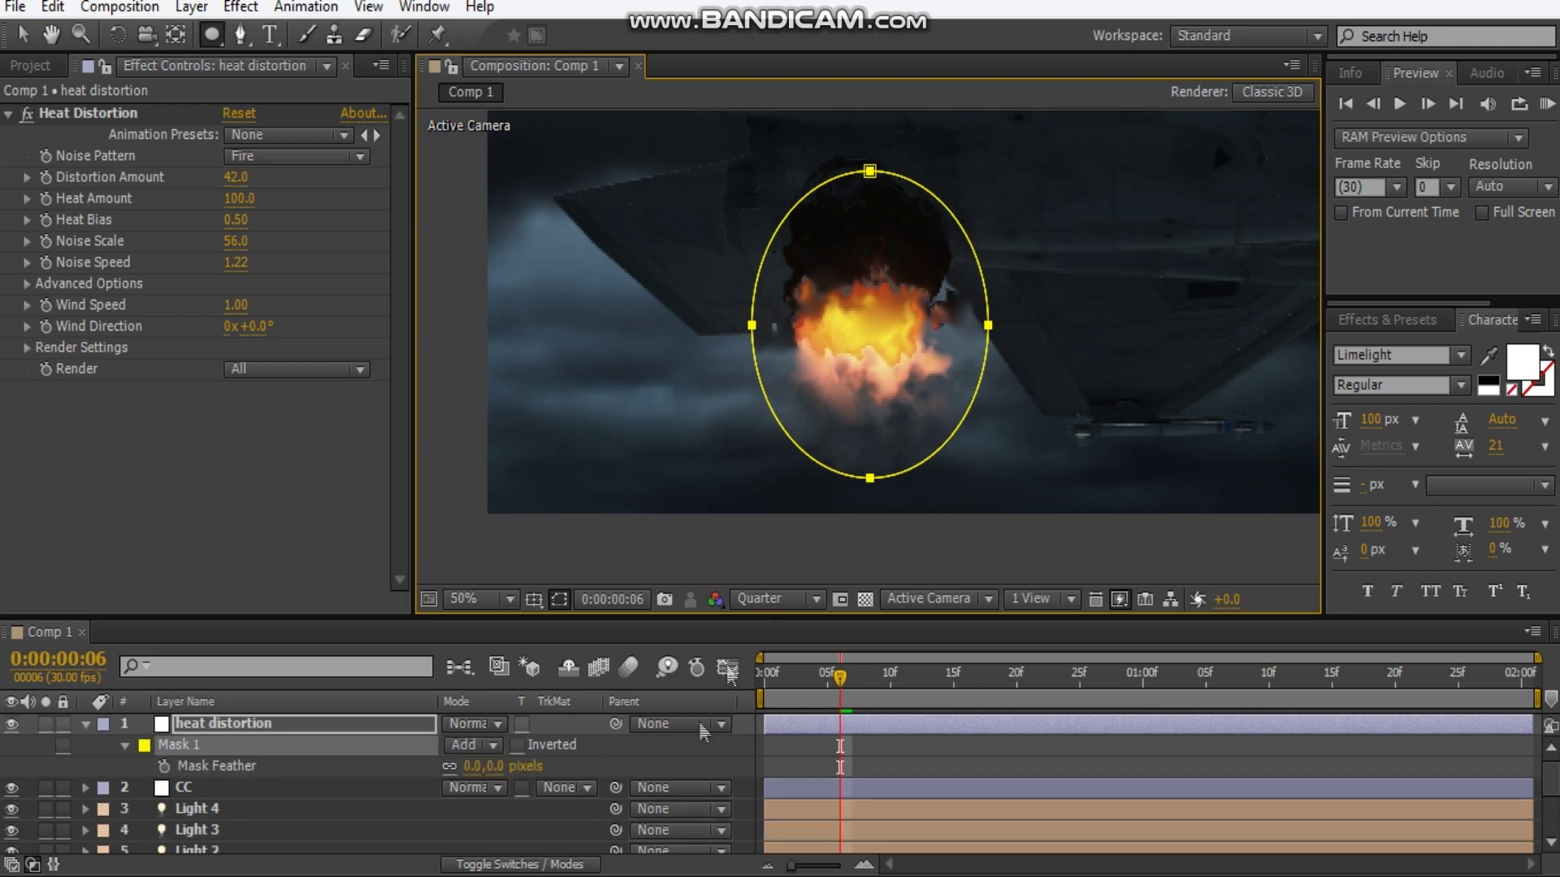
pyautogui.moveTo(497, 766); pyautogui.dragTo(607, 770)
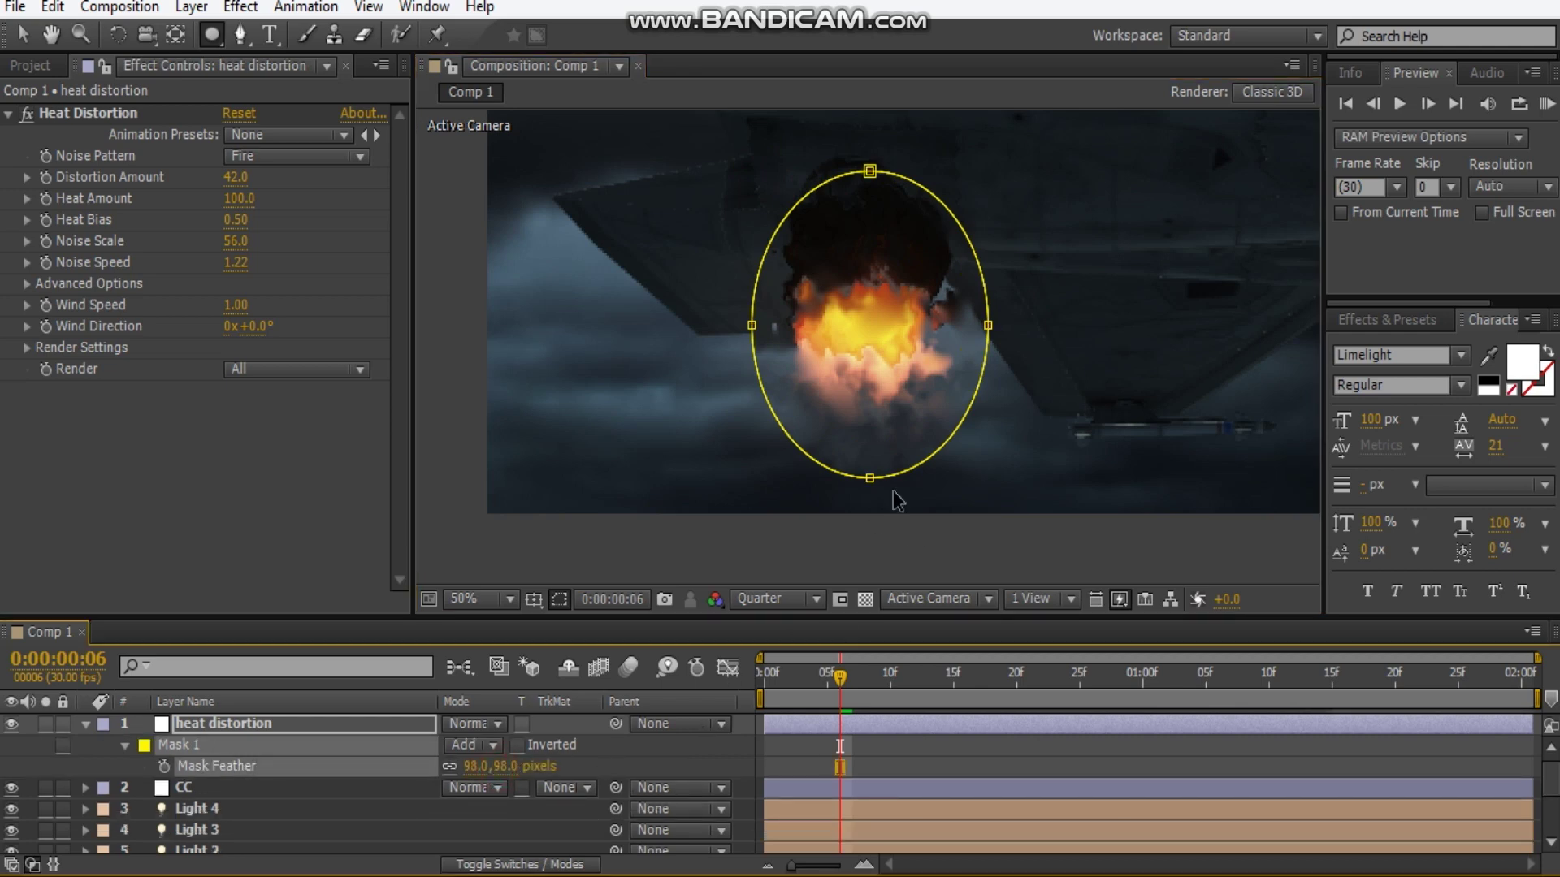
pyautogui.press('v')
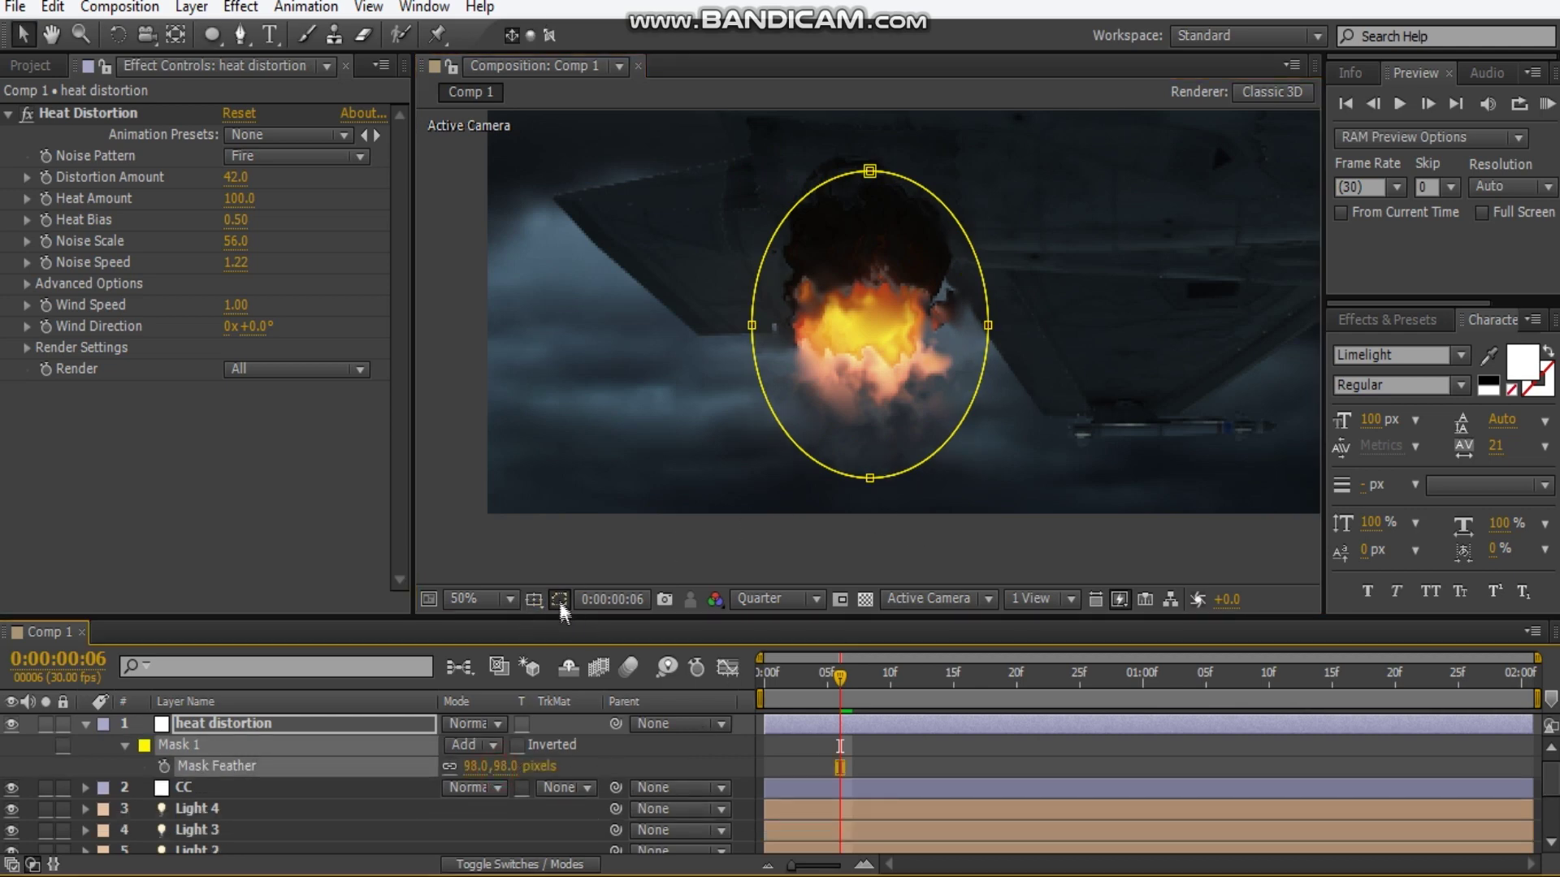
pyautogui.click(559, 598)
# - Frame the exhaust fire and select the heat distortion layer to check its mask
pyautogui.moveTo(986, 244); pyautogui.dragTo(912, 304)
pyautogui.scroll(-2, 885, 333)
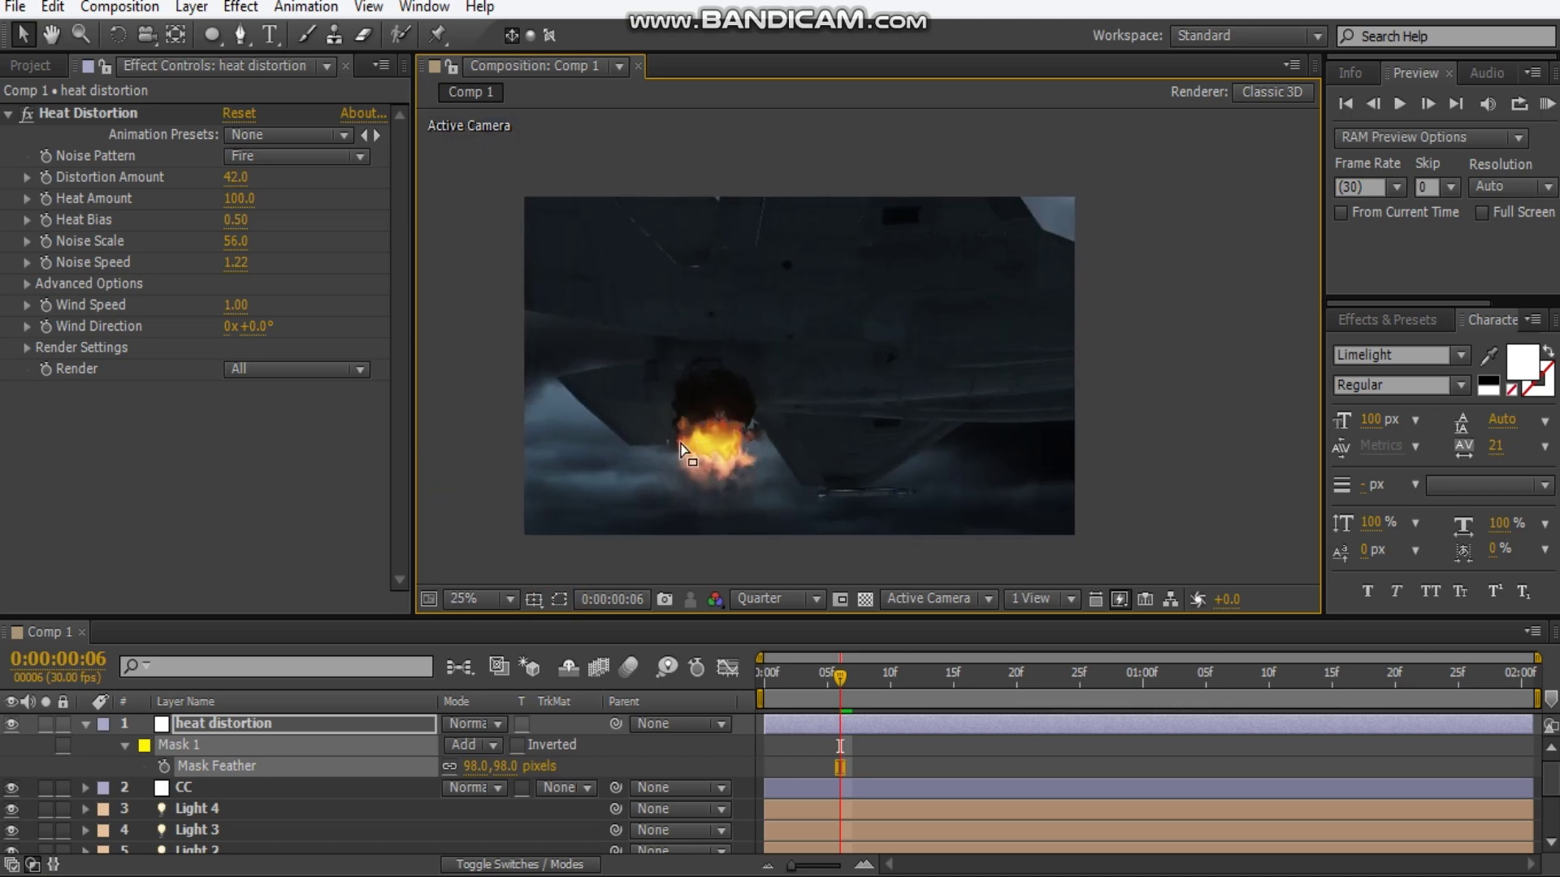
pyautogui.scroll(4, 705, 445)
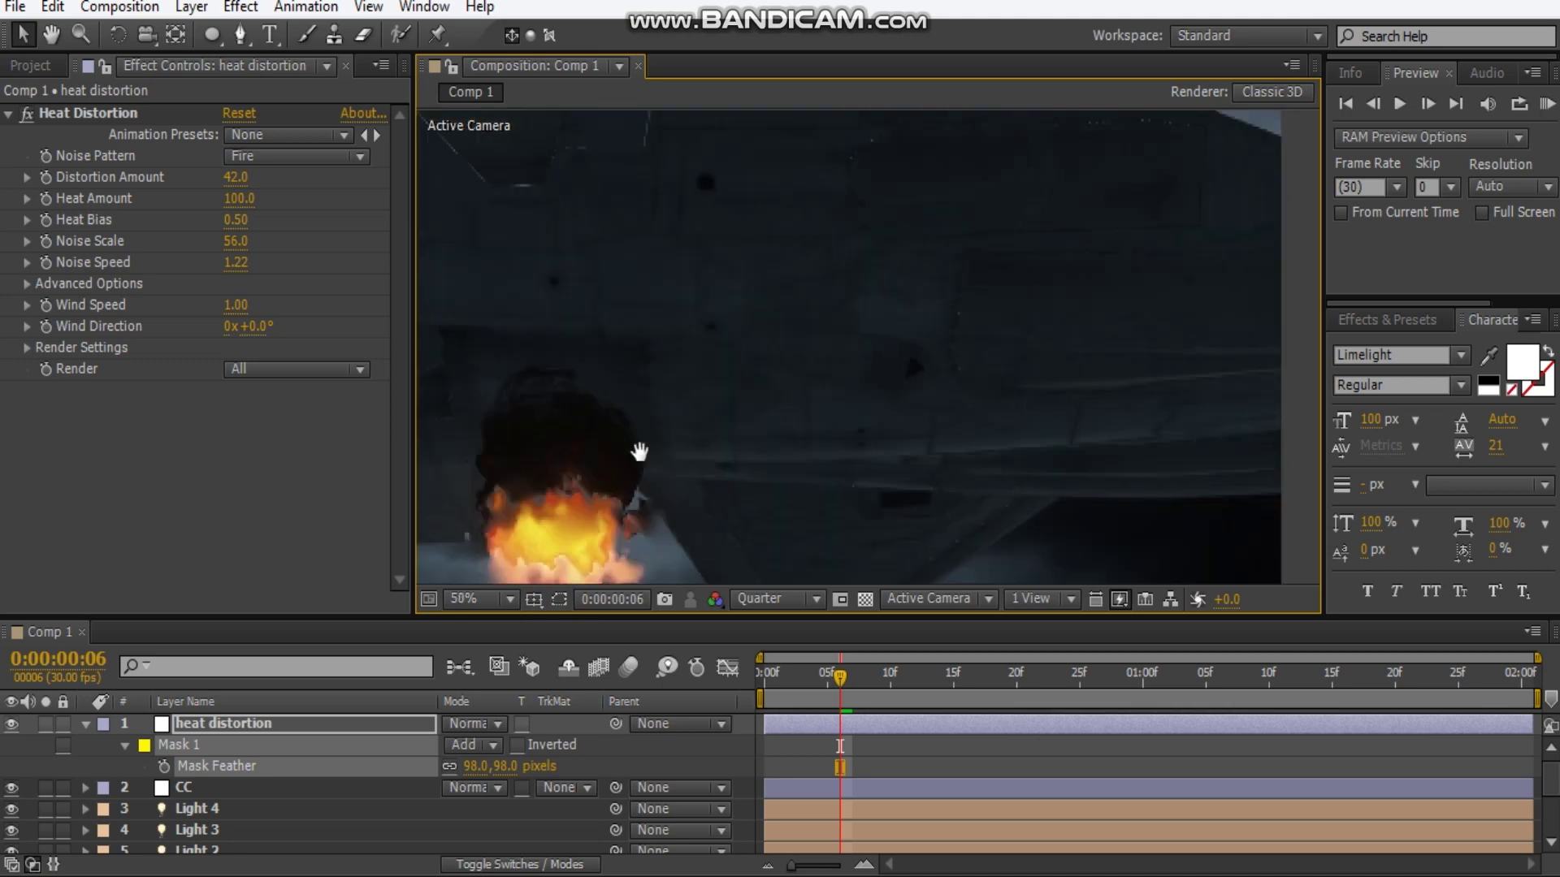
pyautogui.moveTo(718, 315); pyautogui.dragTo(894, 377)
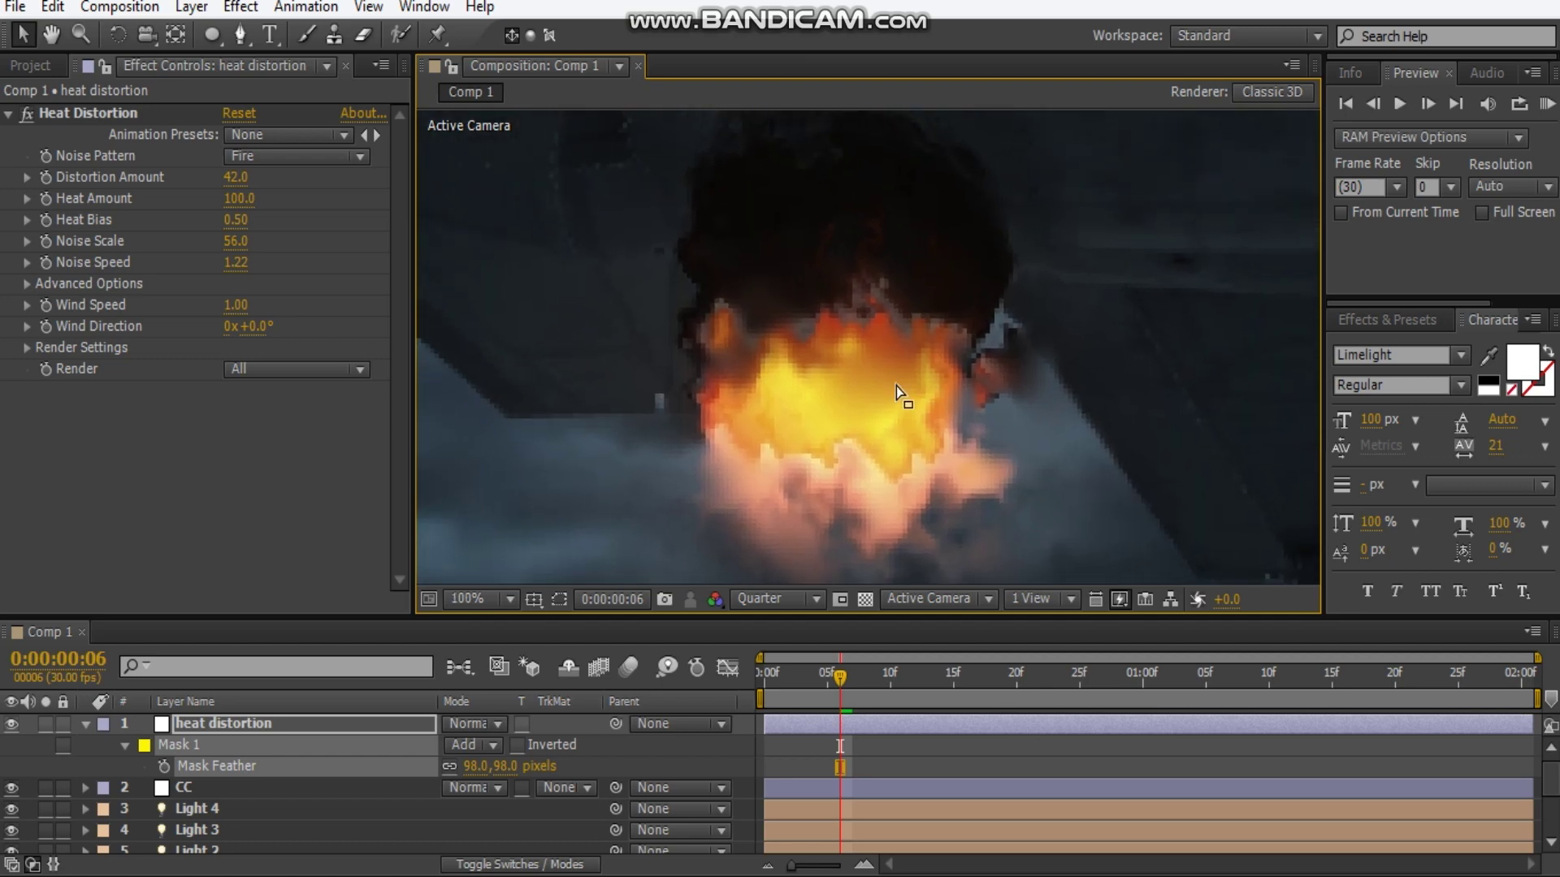
pyautogui.scroll(2, 895, 387)
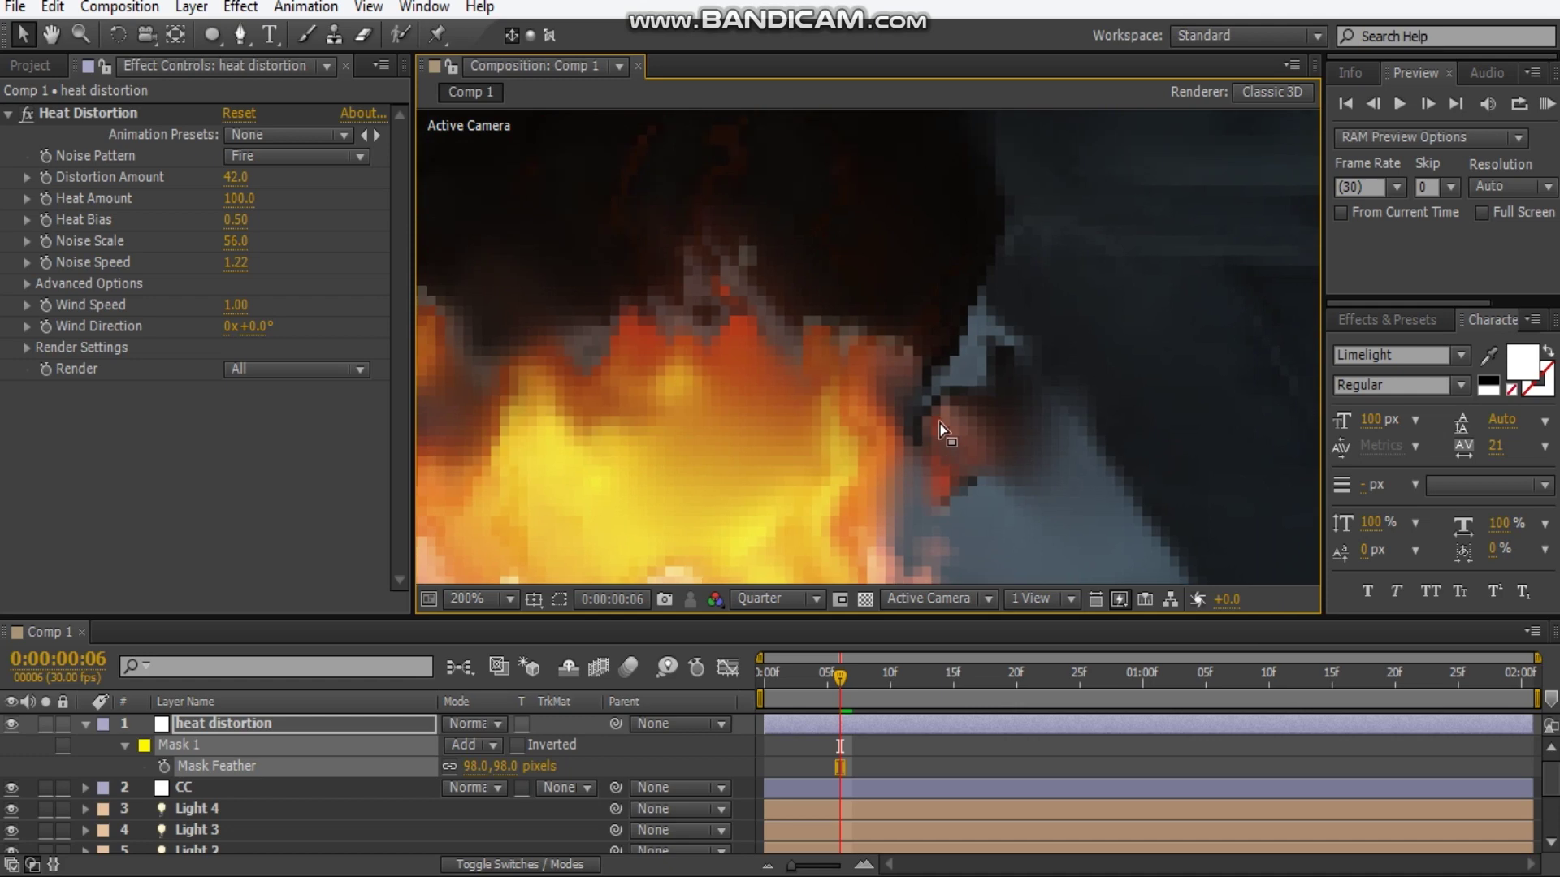
pyautogui.scroll(-1, 942, 431)
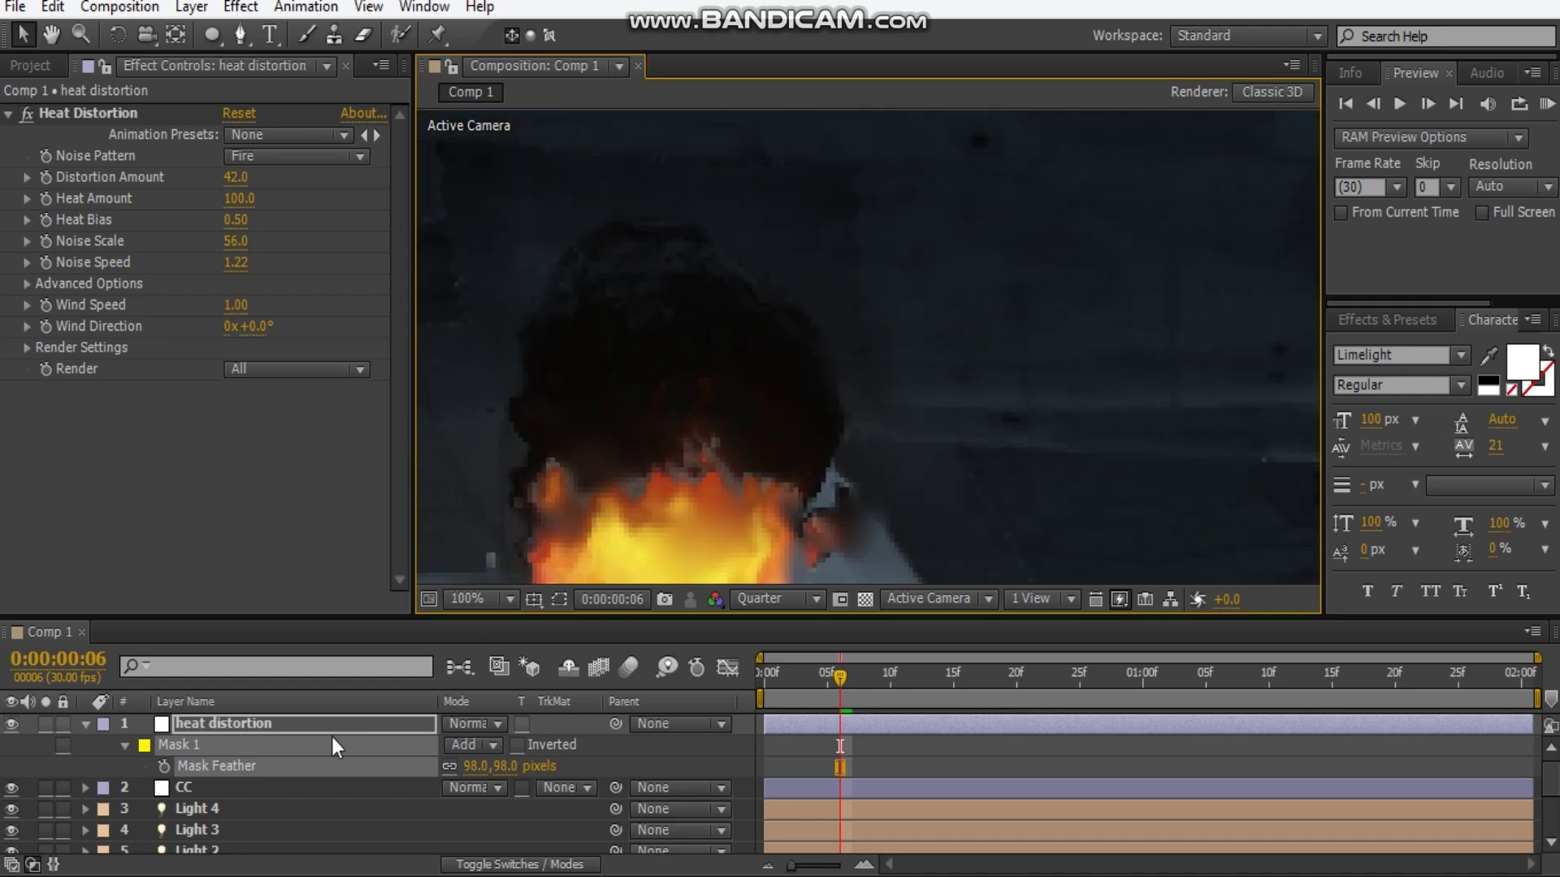
pyautogui.click(333, 739)
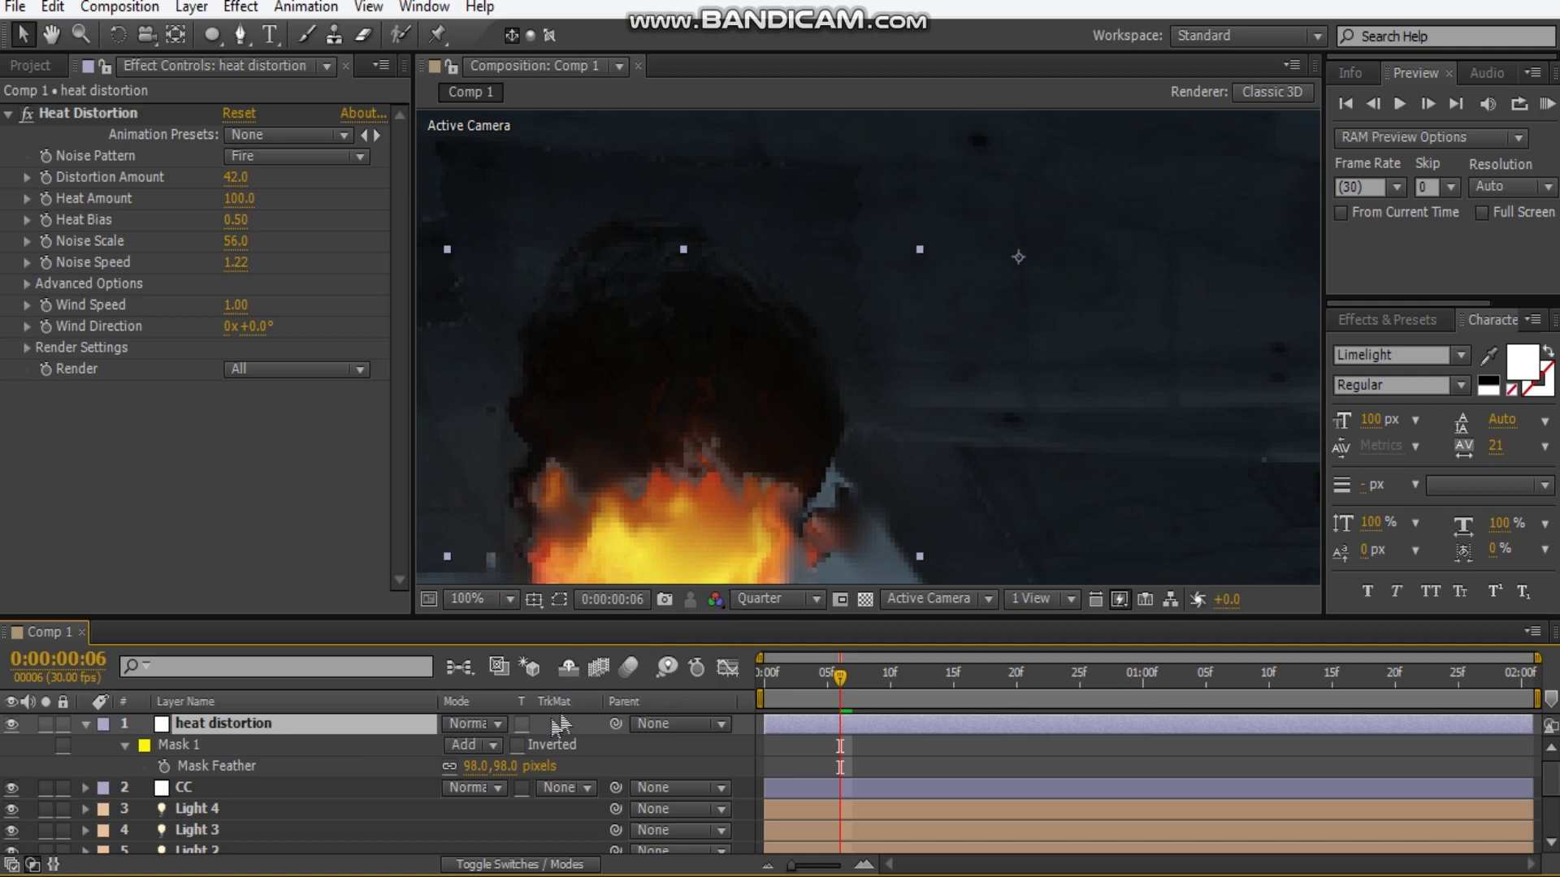
pyautogui.moveTo(759, 393); pyautogui.dragTo(860, 283)
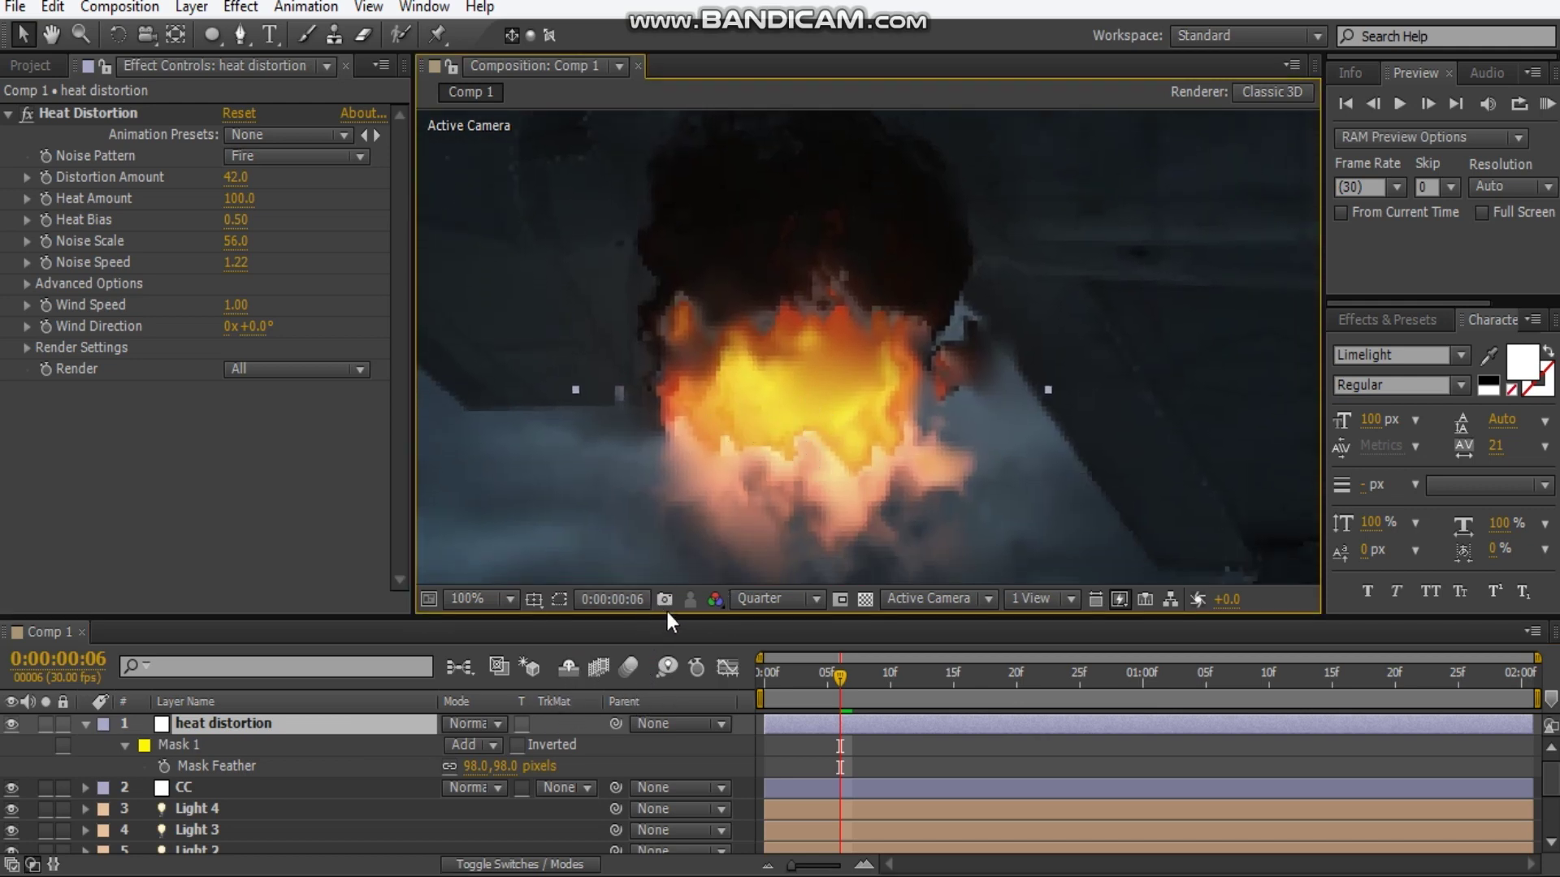
pyautogui.scroll(-4, 748, 400)
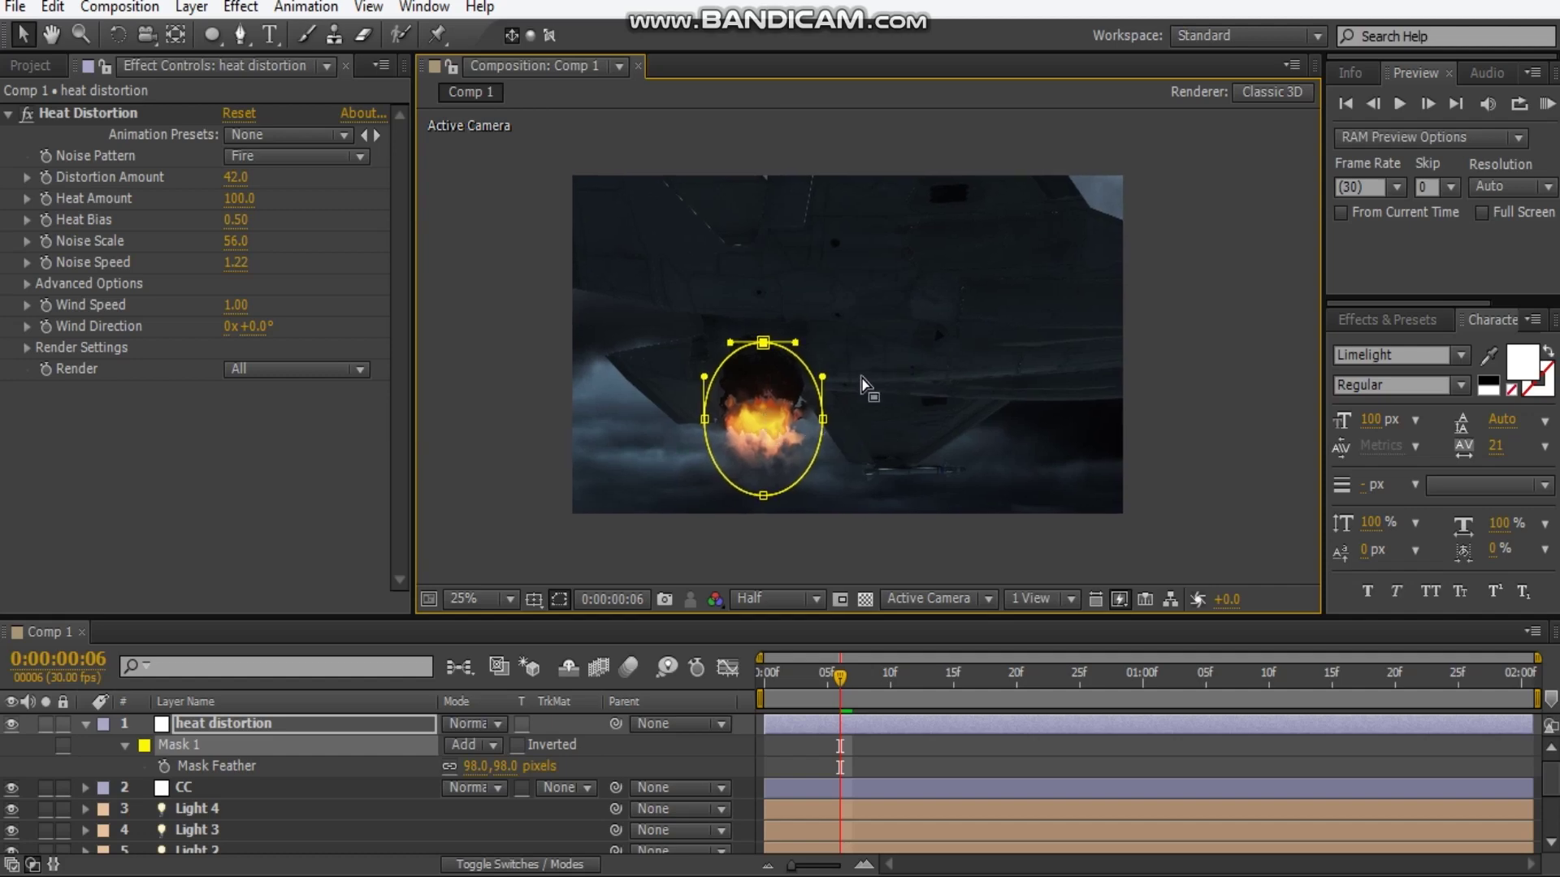
pyautogui.scroll(2, 792, 398)
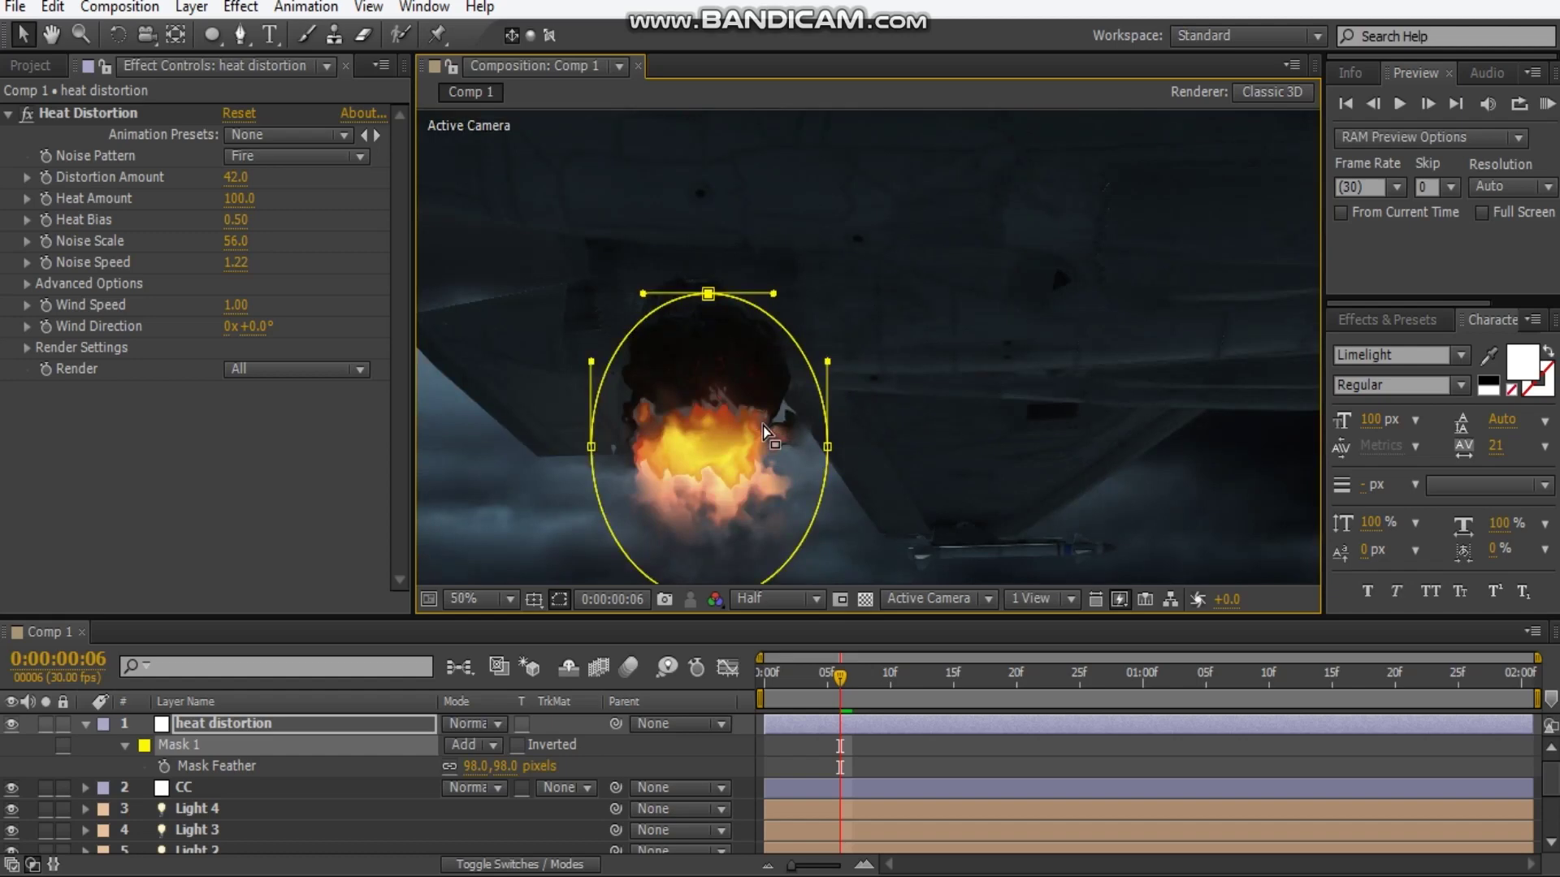
# - Add Turbulent Displace to the heat distortion layer with Amount 140 and Size 38
pyautogui.moveTo(792, 398); pyautogui.dragTo(820, 366)
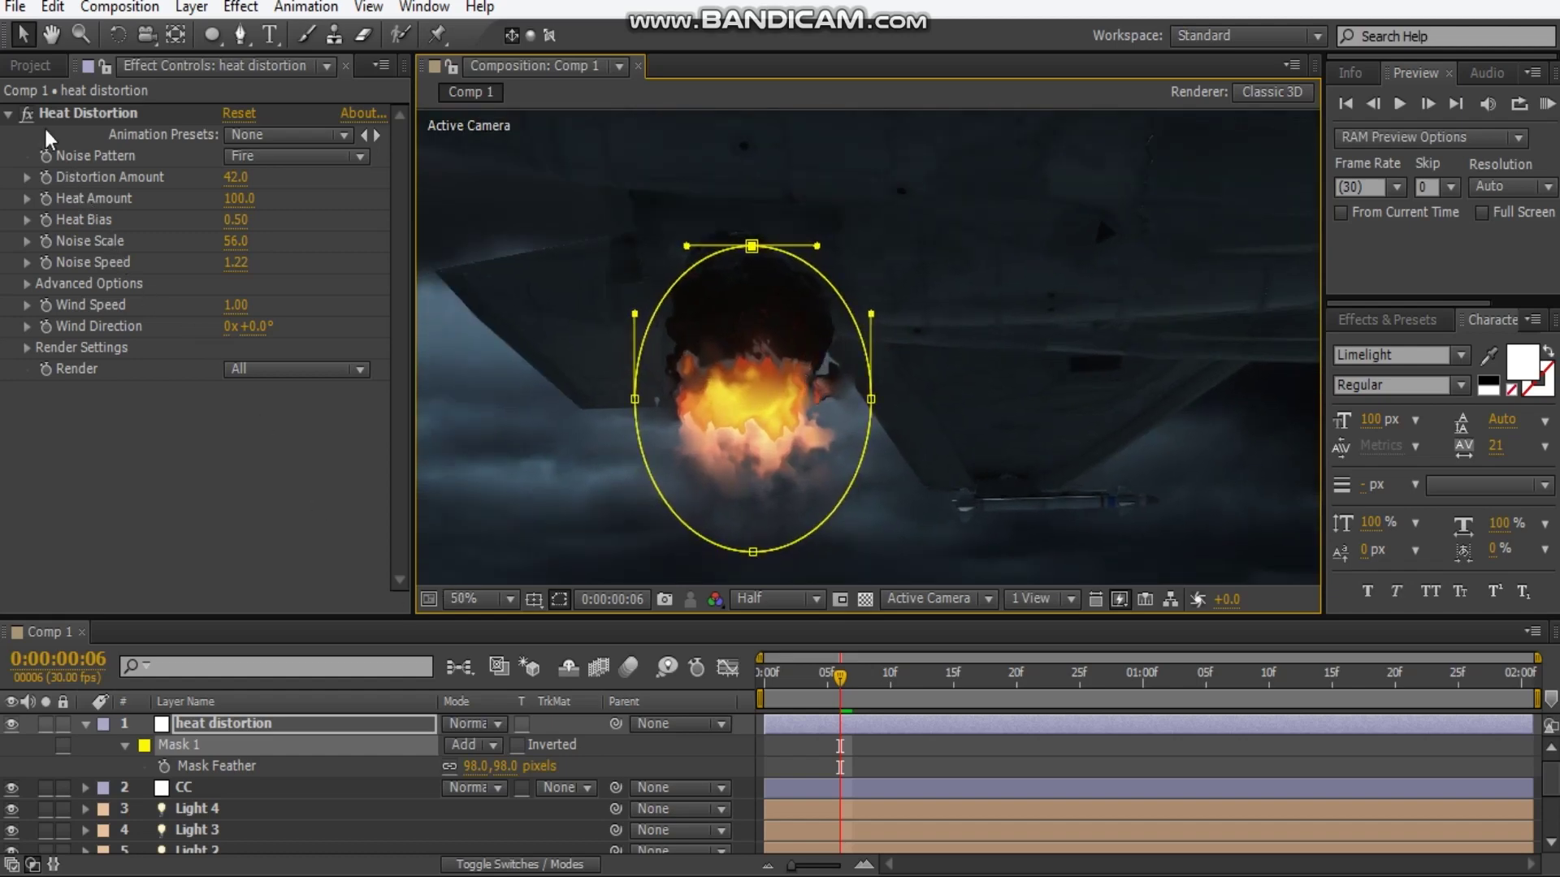
pyautogui.click(7, 115)
pyautogui.rightClick(67, 221)
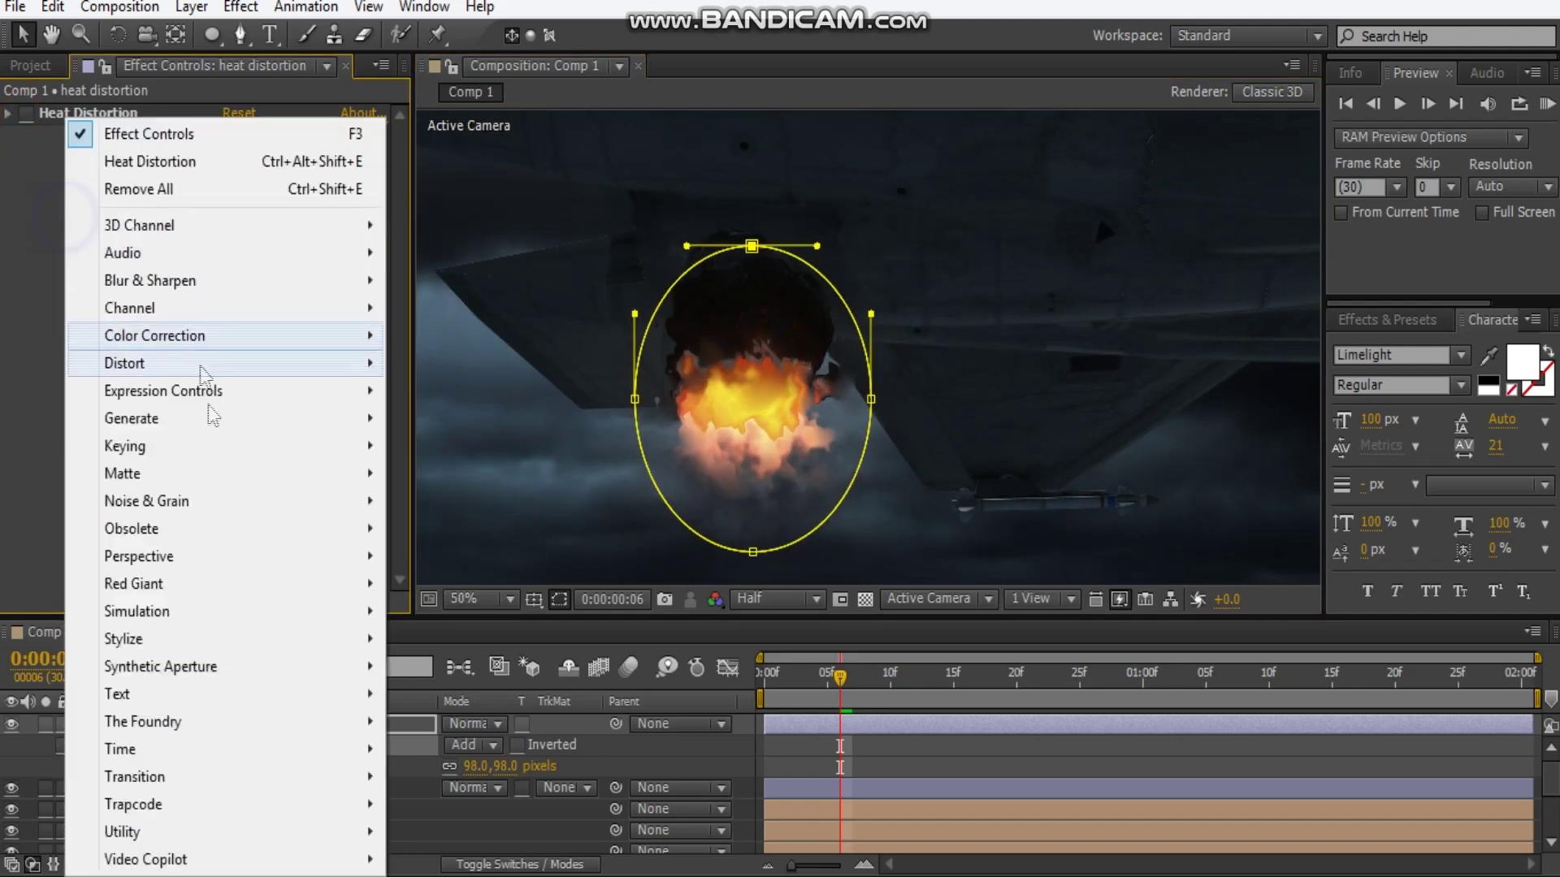
pyautogui.moveTo(324, 373)
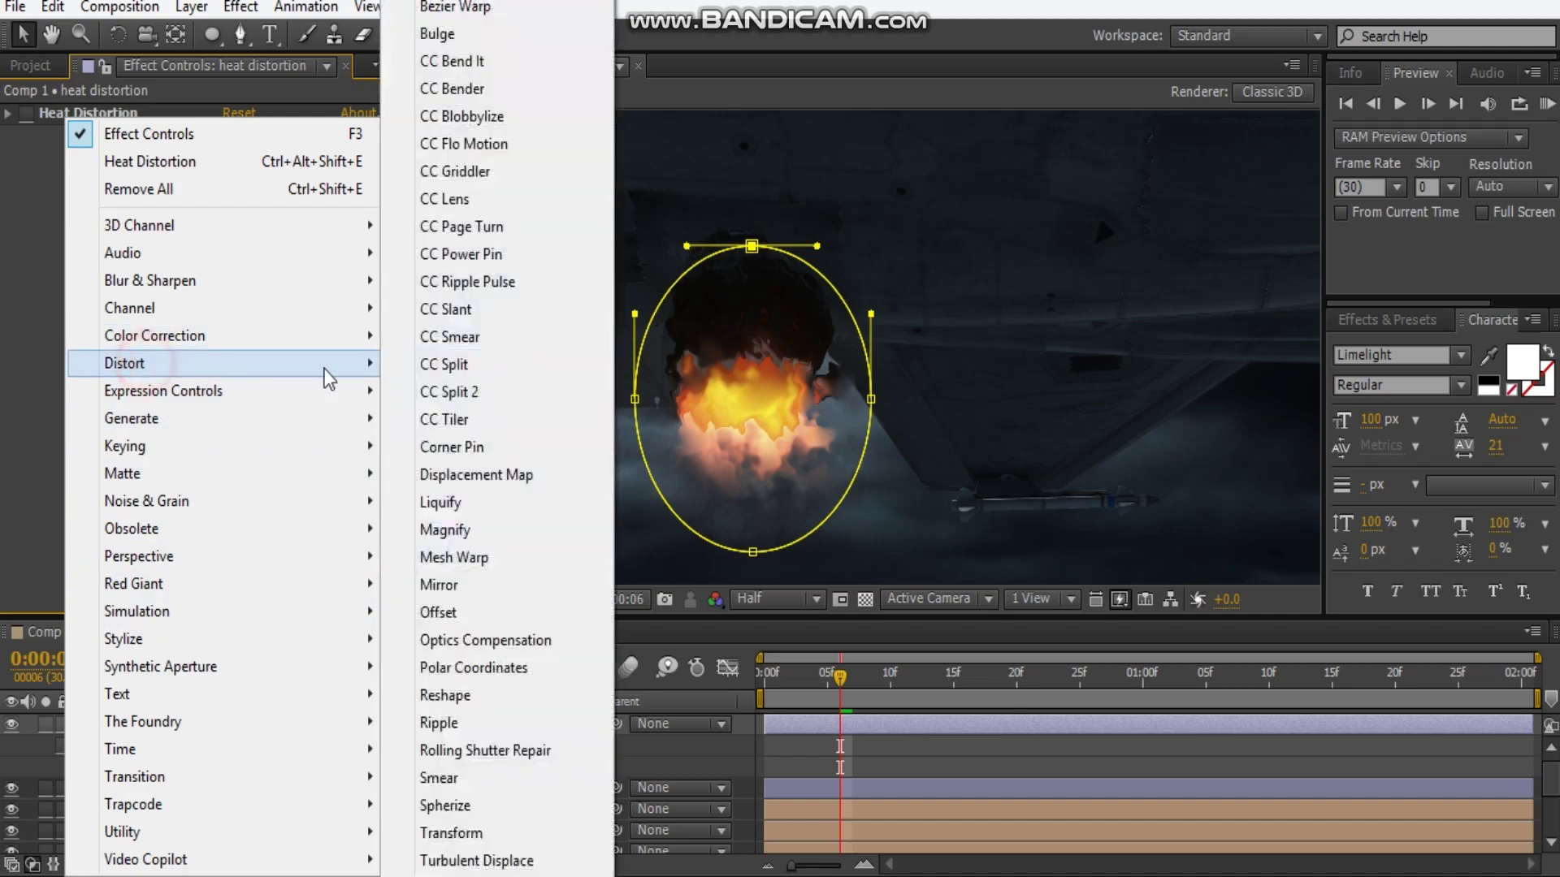
pyautogui.click(499, 854)
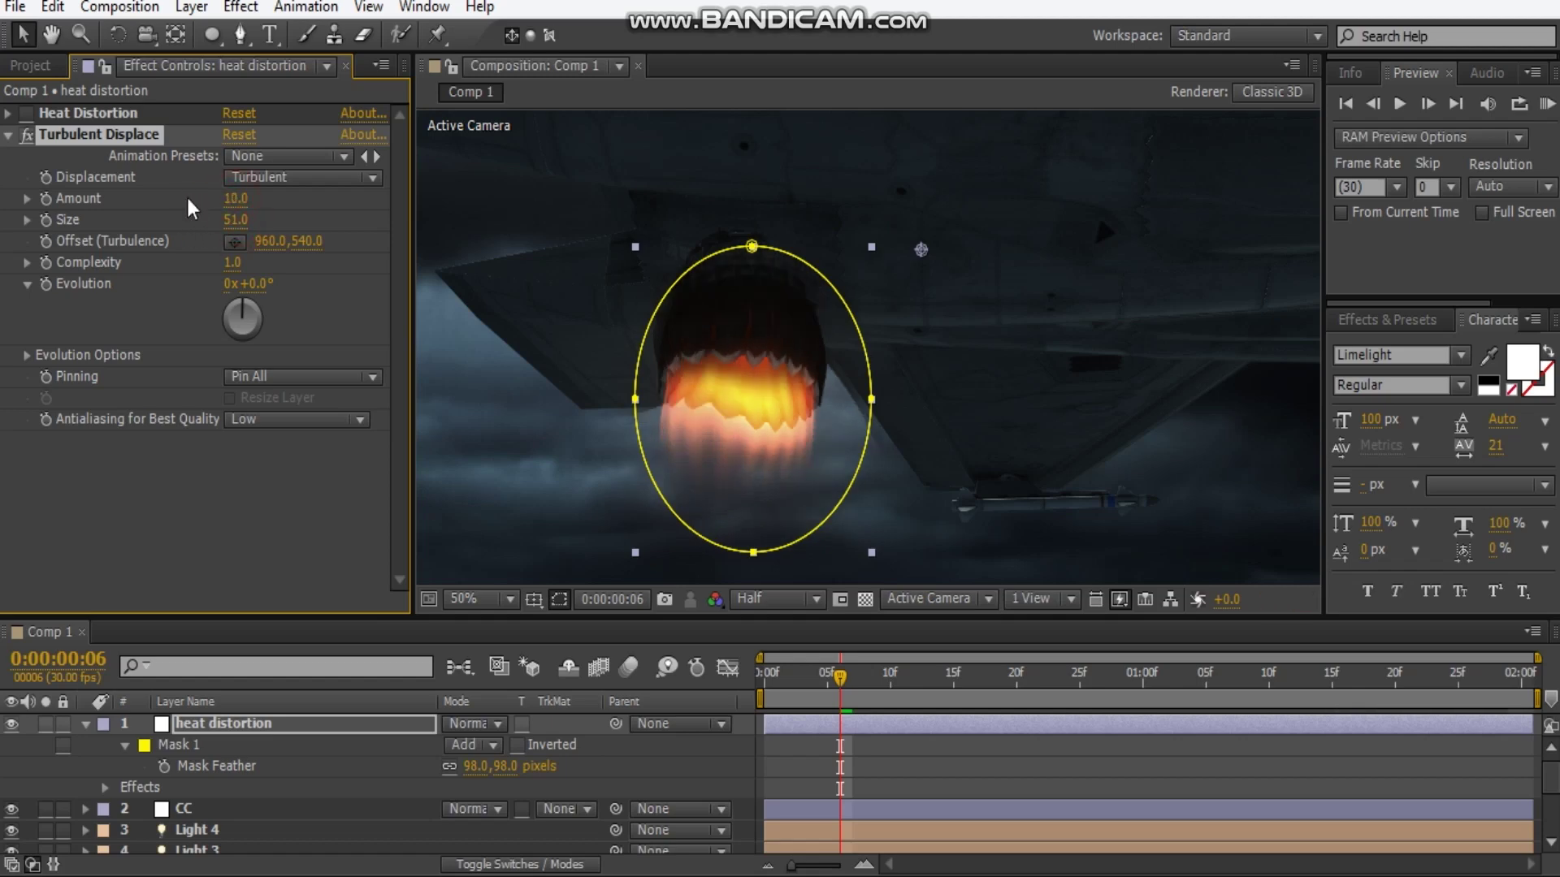
pyautogui.moveTo(187, 198); pyautogui.dragTo(230, 199)
pyautogui.moveTo(383, 213); pyautogui.dragTo(373, 212)
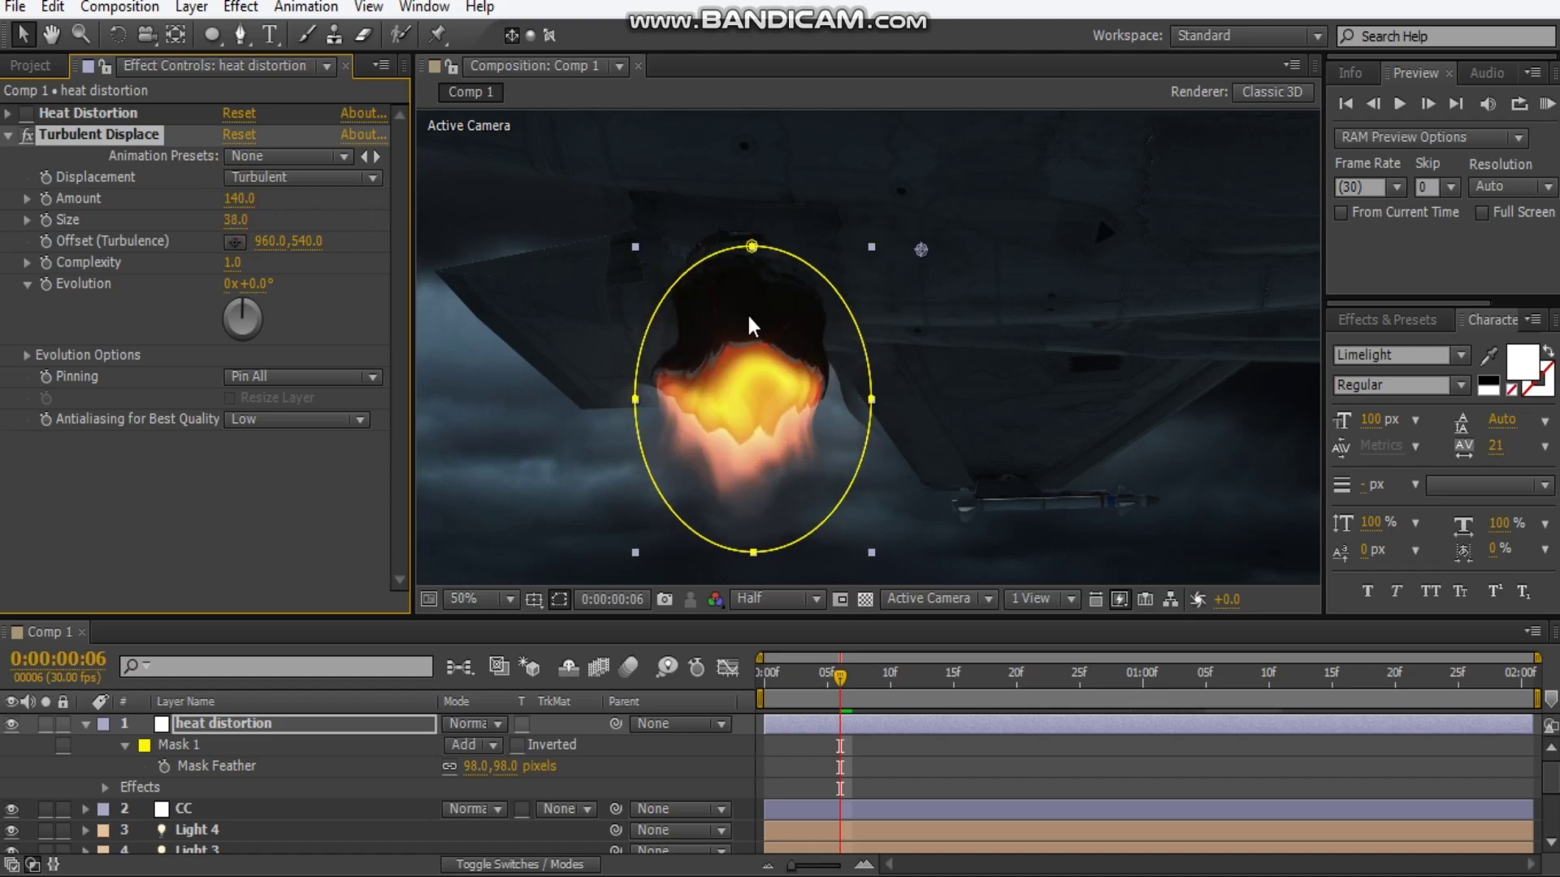
# - Compare the flame with and without Turbulent Displace
pyautogui.scroll(2, 731, 374)
pyautogui.moveTo(731, 374); pyautogui.dragTo(851, 240)
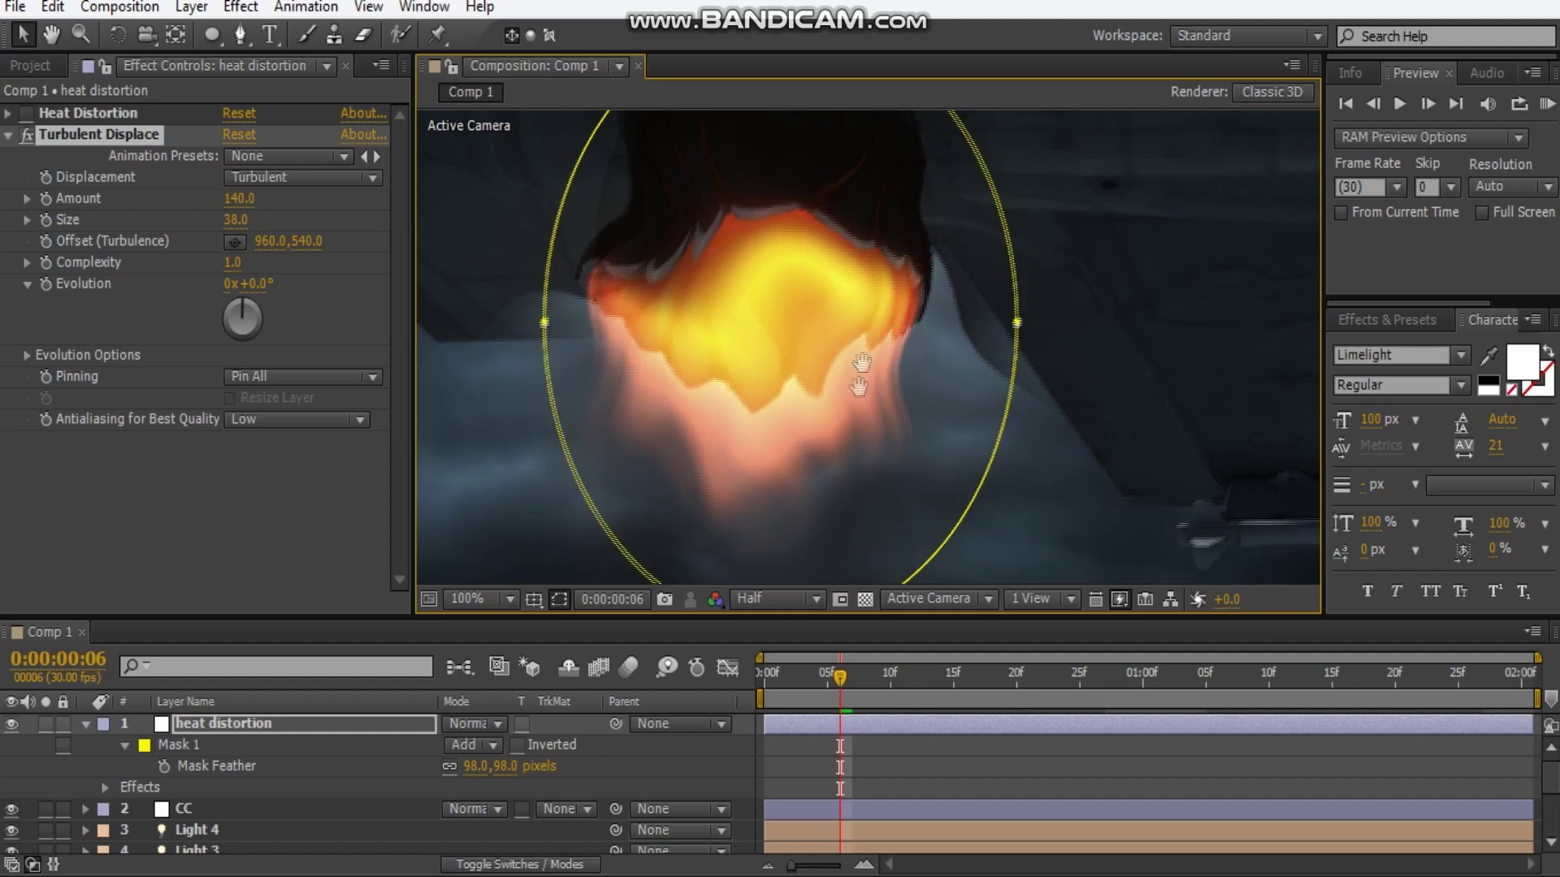
pyautogui.moveTo(913, 306); pyautogui.dragTo(852, 428)
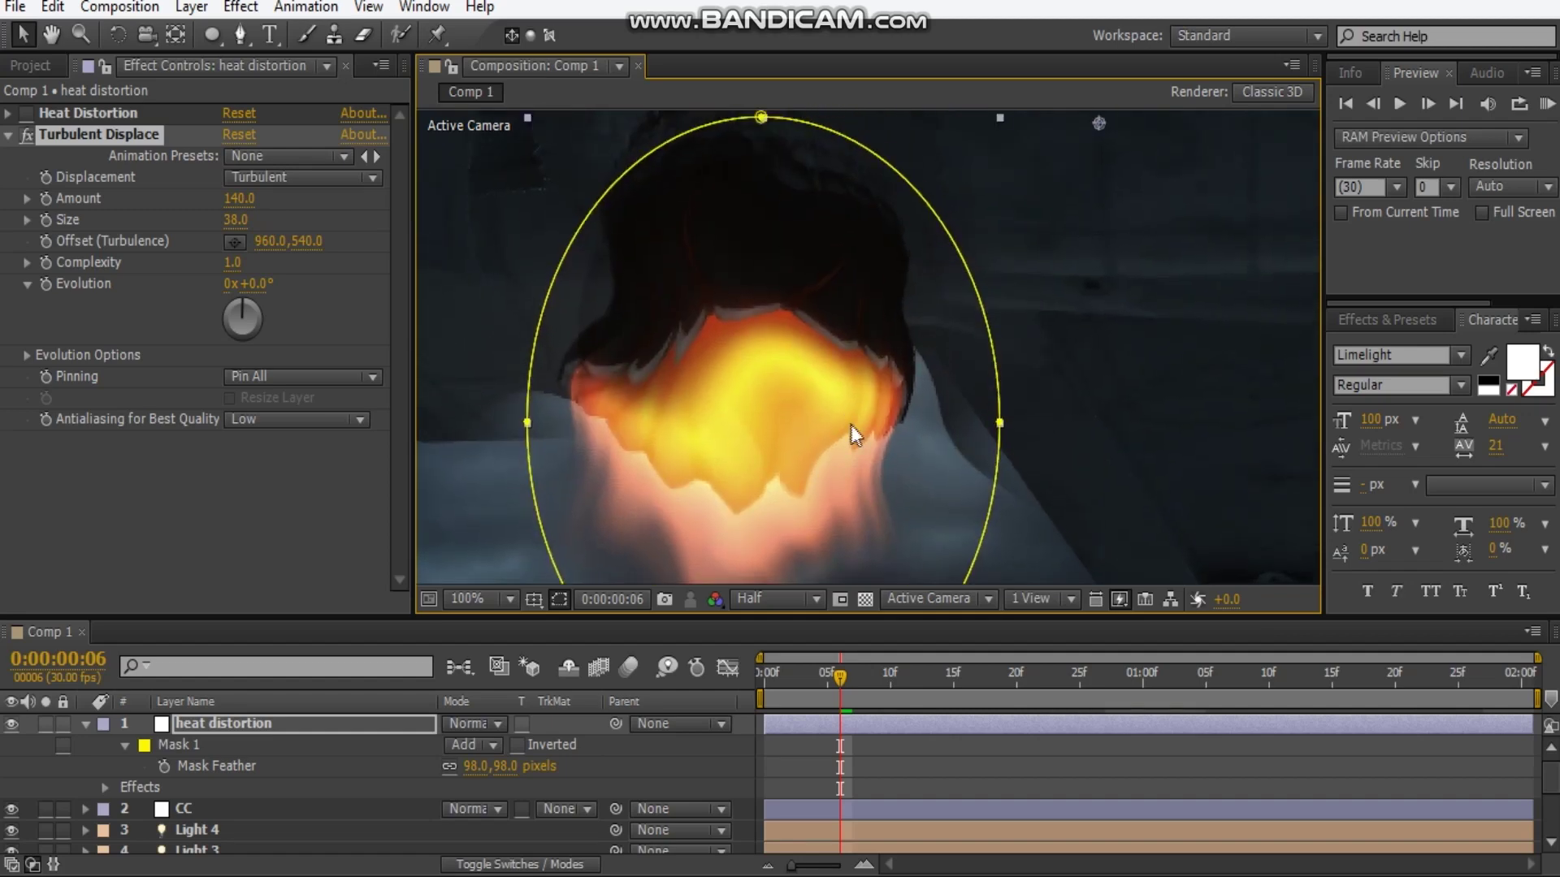
pyautogui.click(27, 134)
pyautogui.click(27, 134)
pyautogui.click(27, 134)
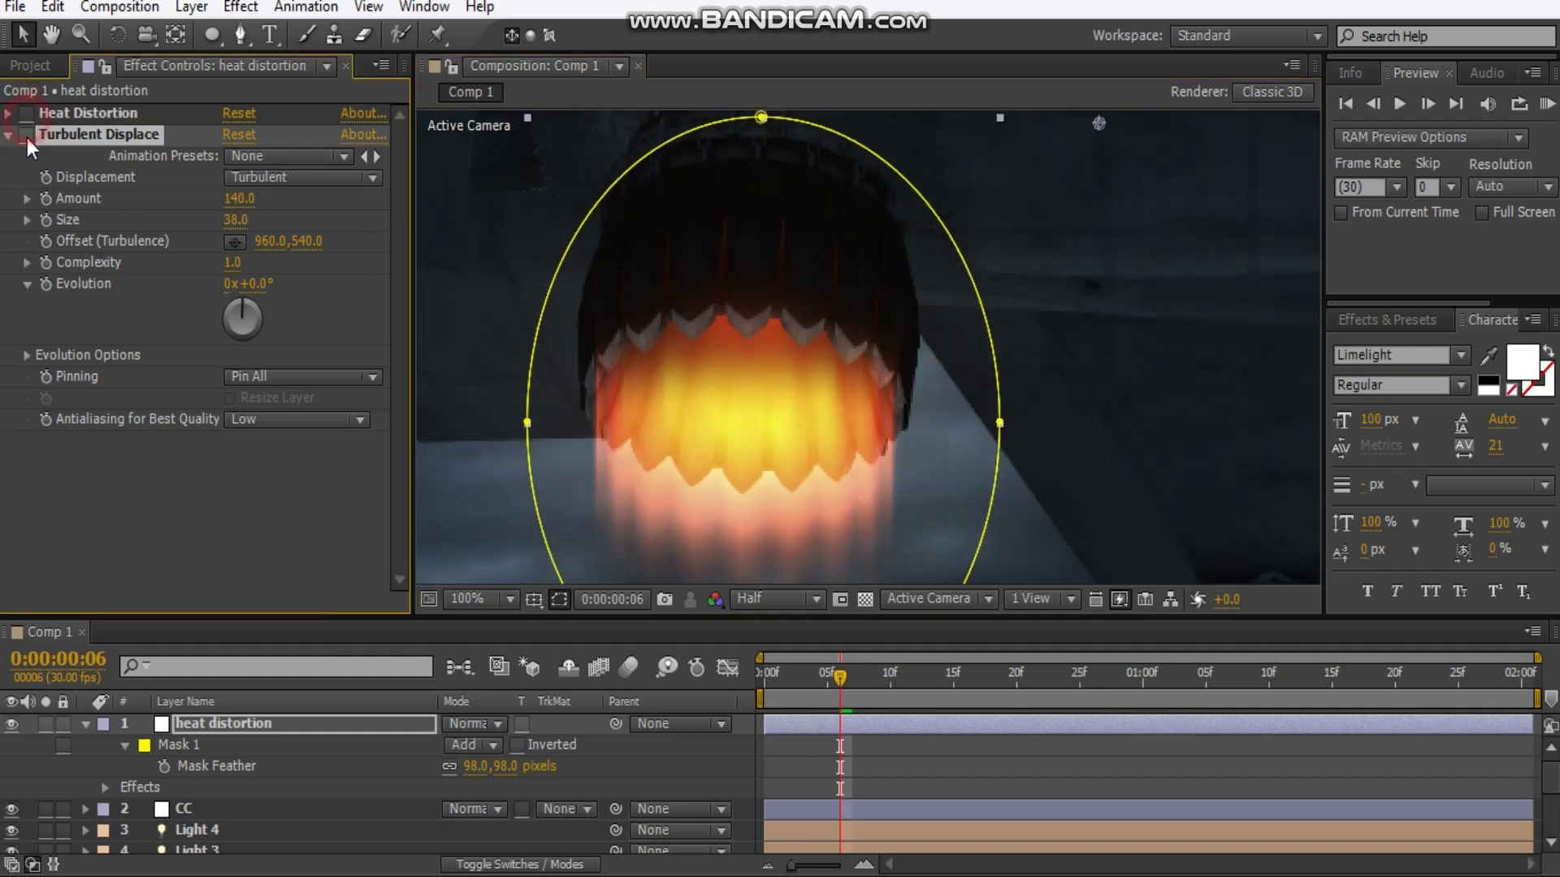
pyautogui.click(27, 134)
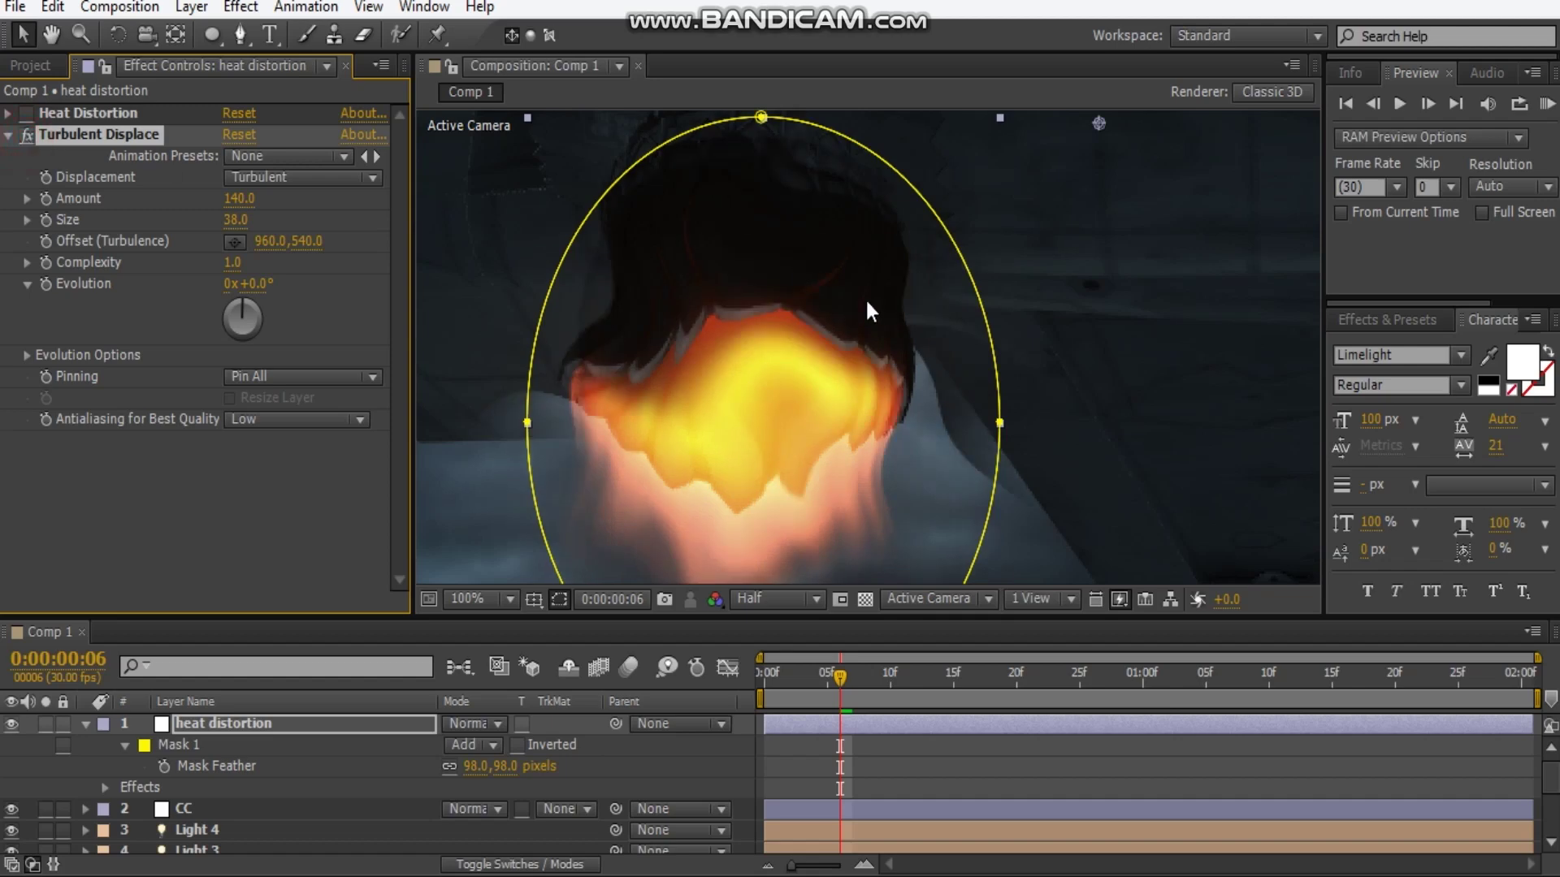
# - Stretch Mask 1's top point upward and right side outward into a taller egg shape
pyautogui.press(',')
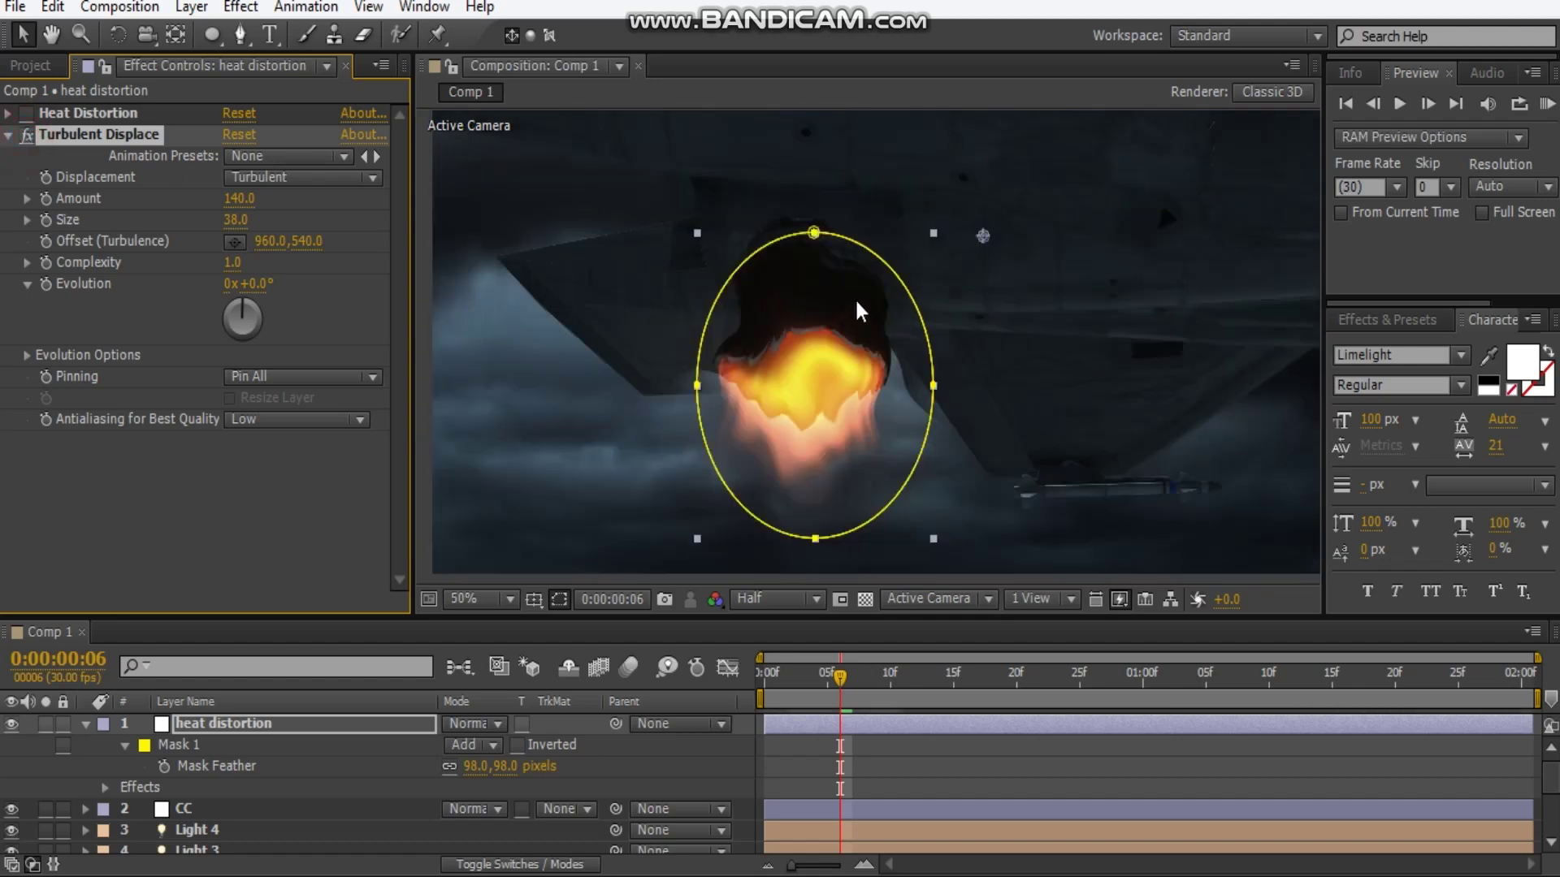
pyautogui.moveTo(815, 233); pyautogui.dragTo(819, 198)
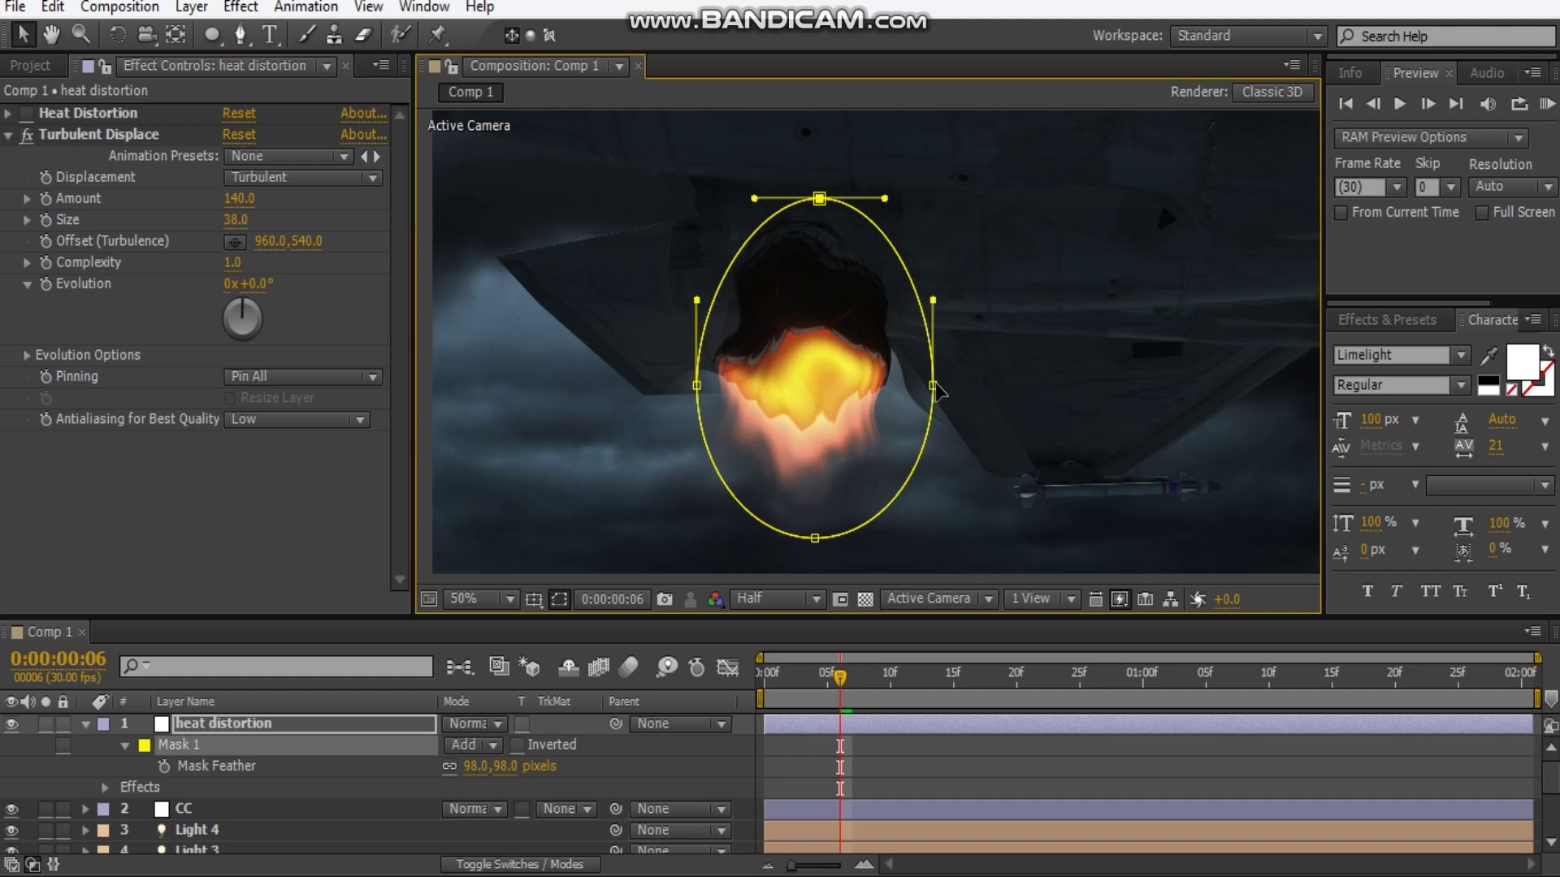
pyautogui.moveTo(933, 385); pyautogui.dragTo(952, 384)
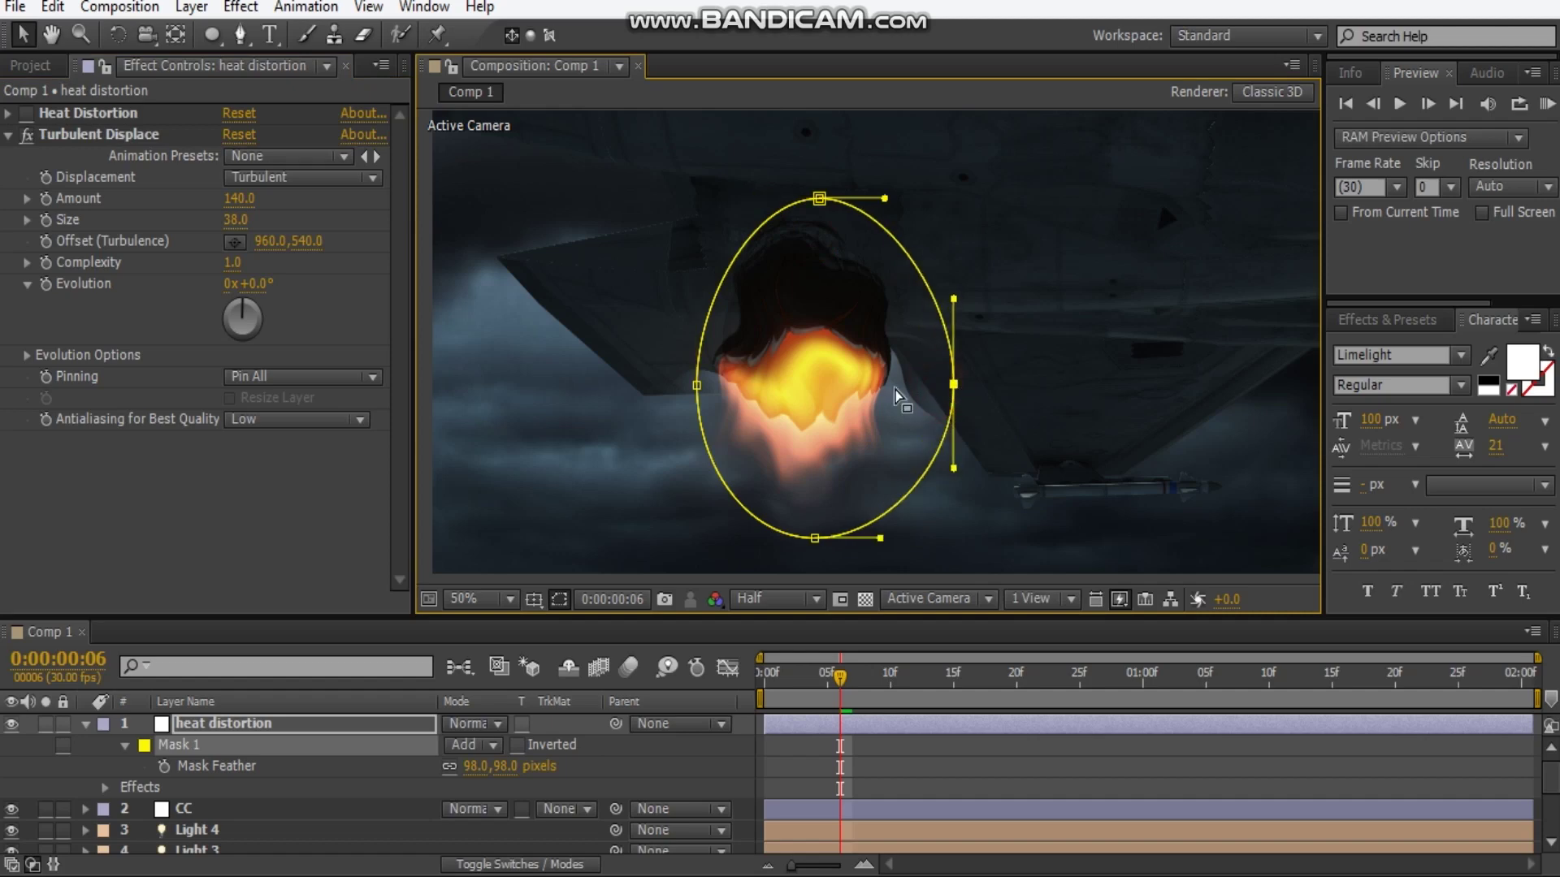
# - Delete Turbulent Displace, leaving Heat Distortion as the only effect
pyautogui.click(27, 134)
pyautogui.click(27, 113)
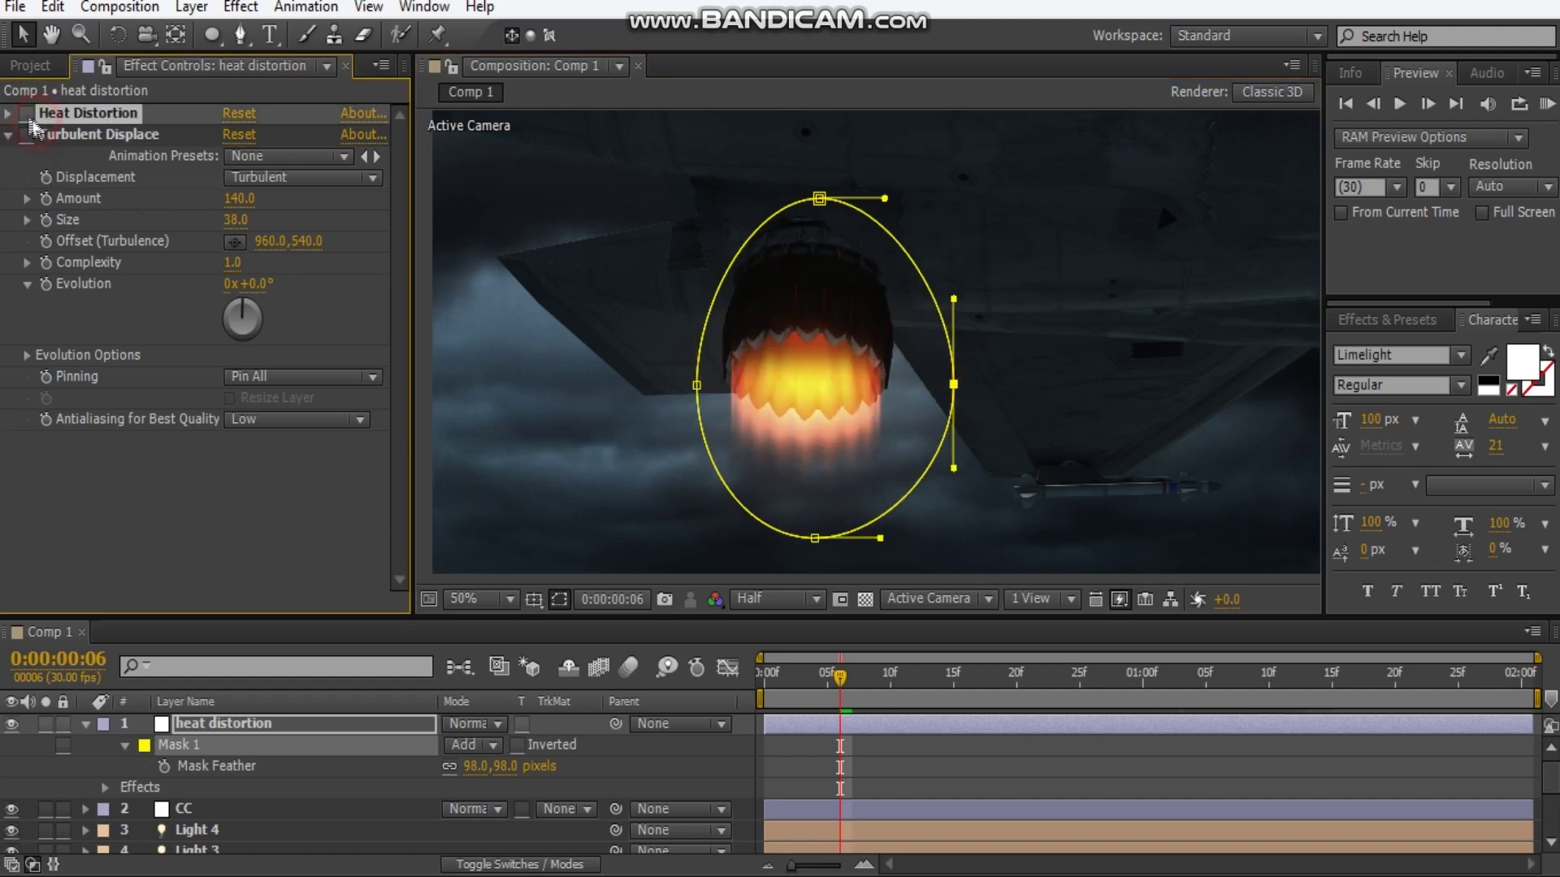
pyautogui.click(85, 143)
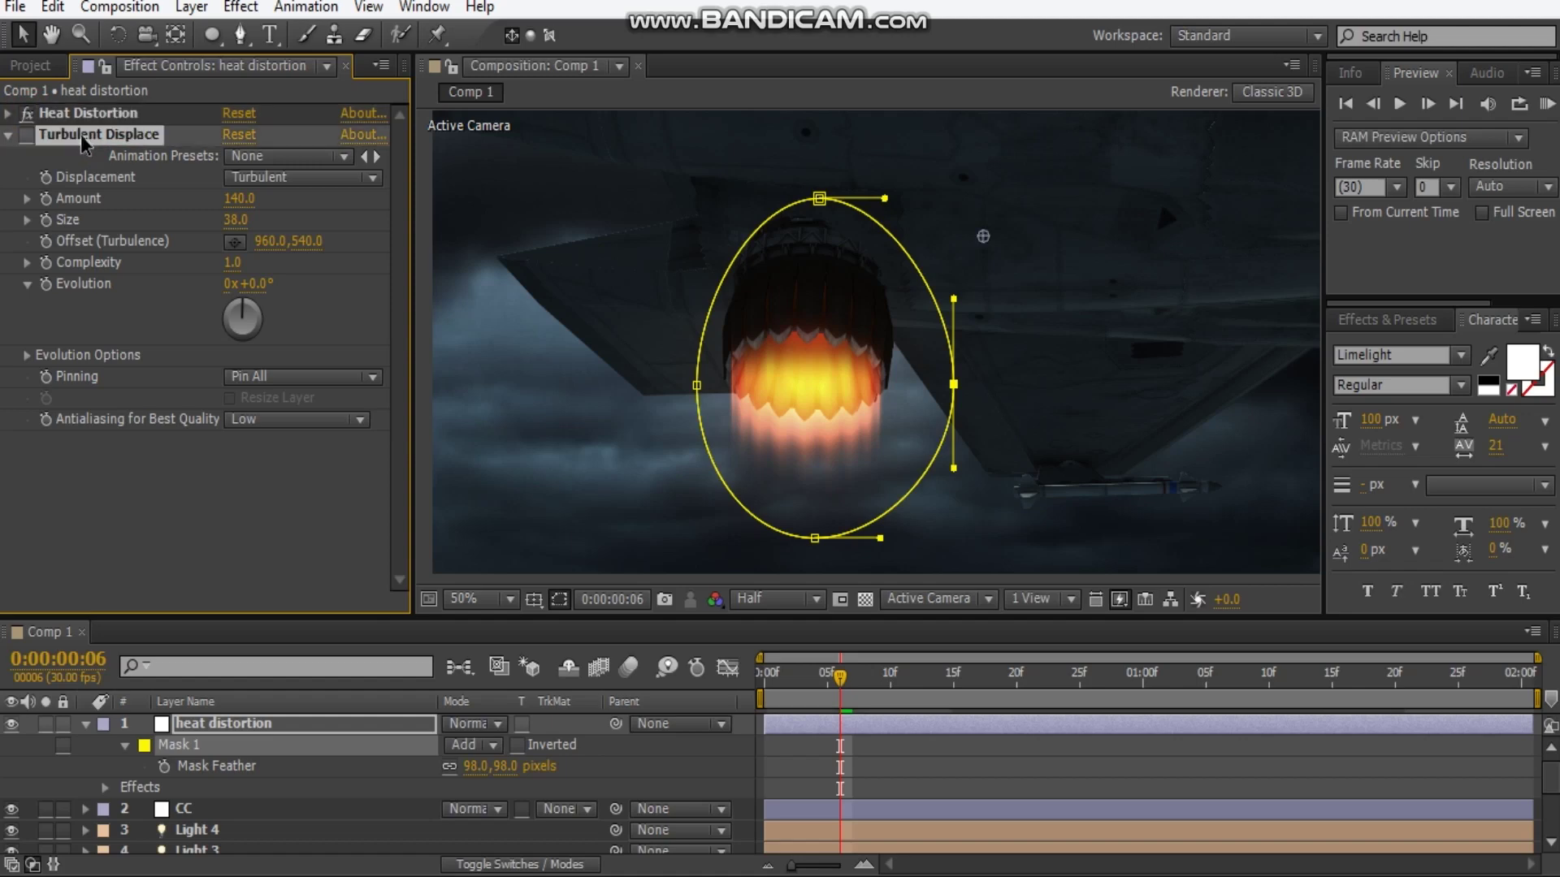
pyautogui.press('Delete')
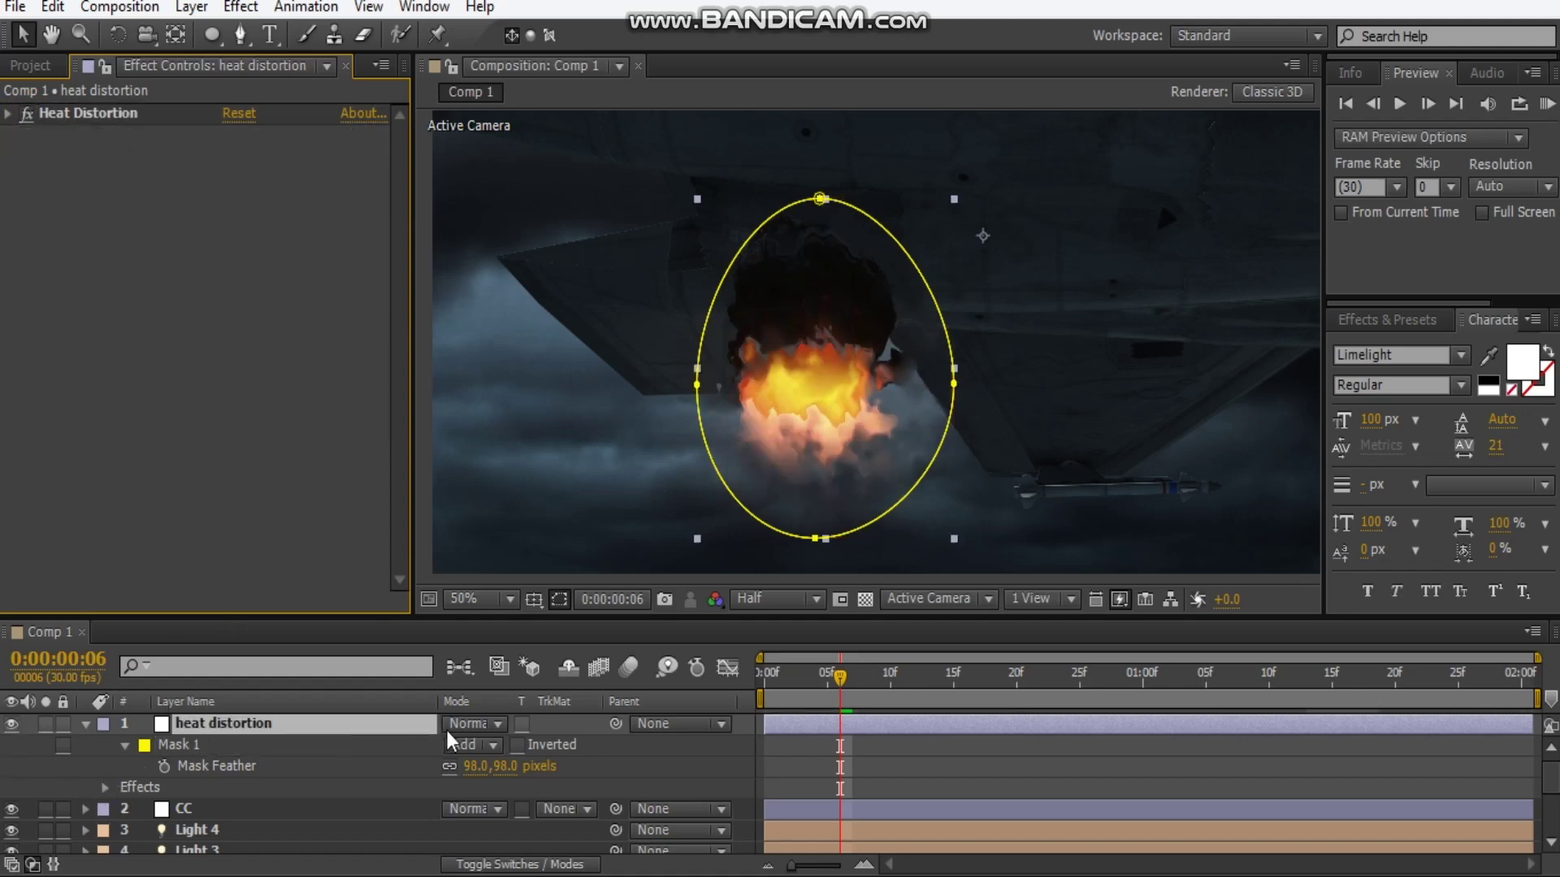
# - Turn off the heat distortion layer's effects and collapse its properties
pyautogui.click(488, 864)
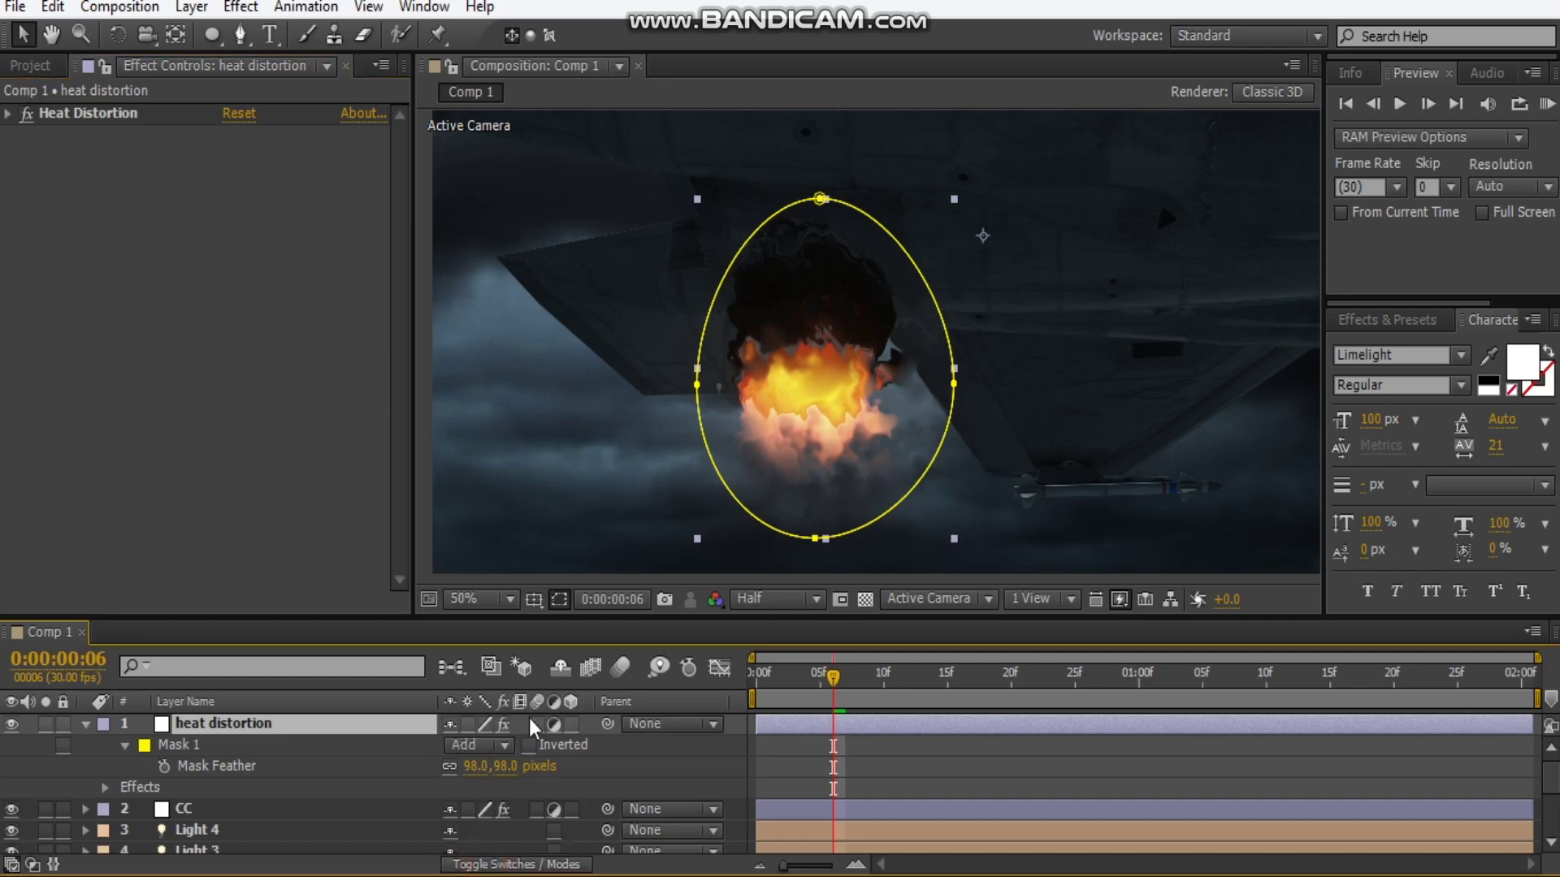
pyautogui.click(503, 724)
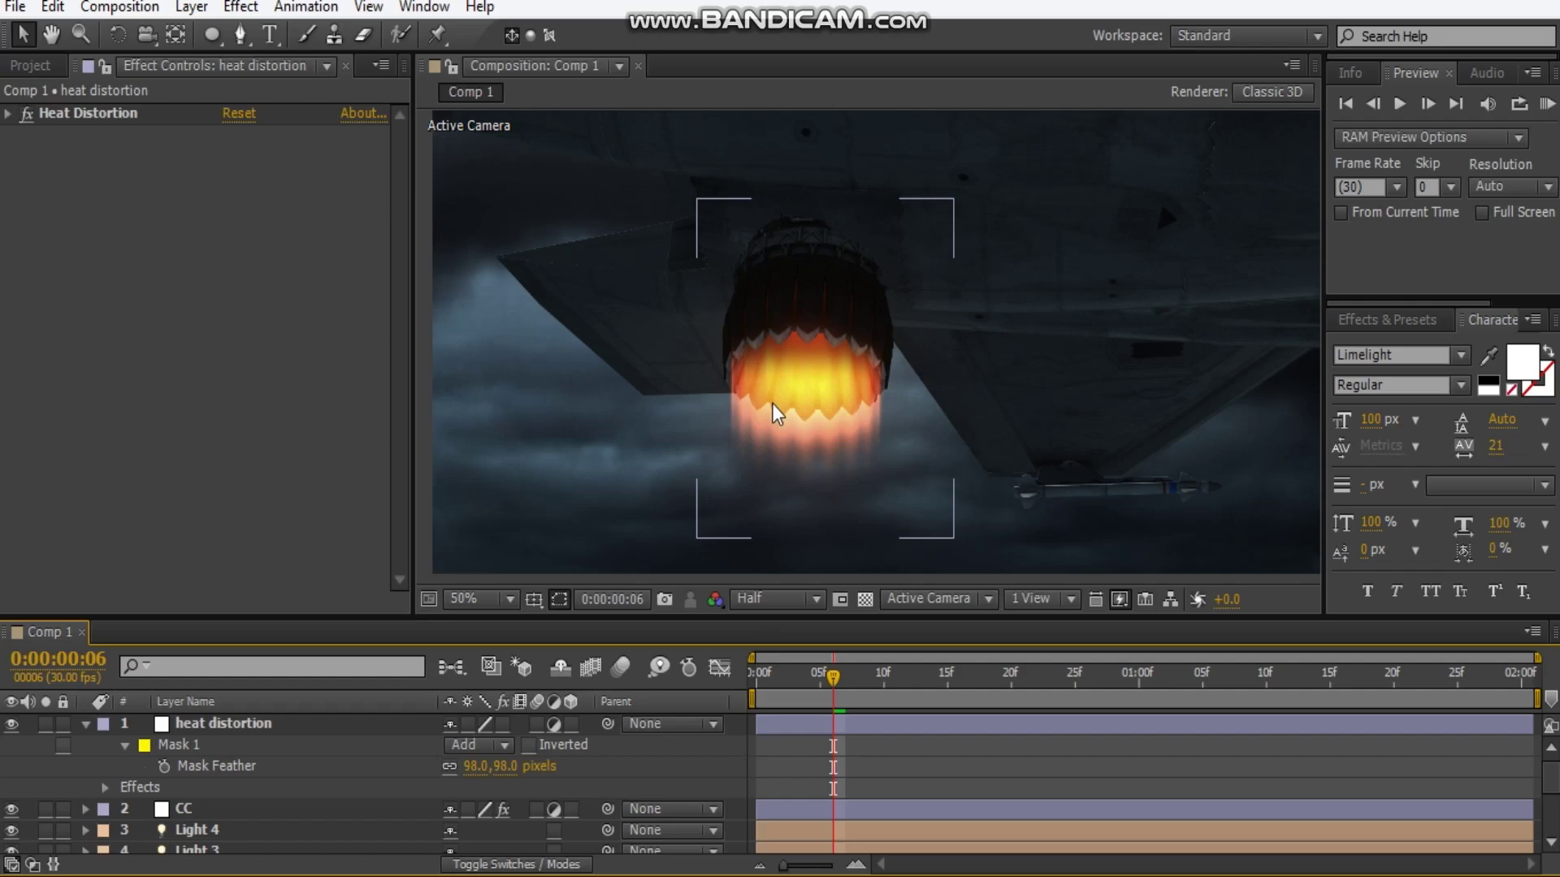
pyautogui.click(85, 723)
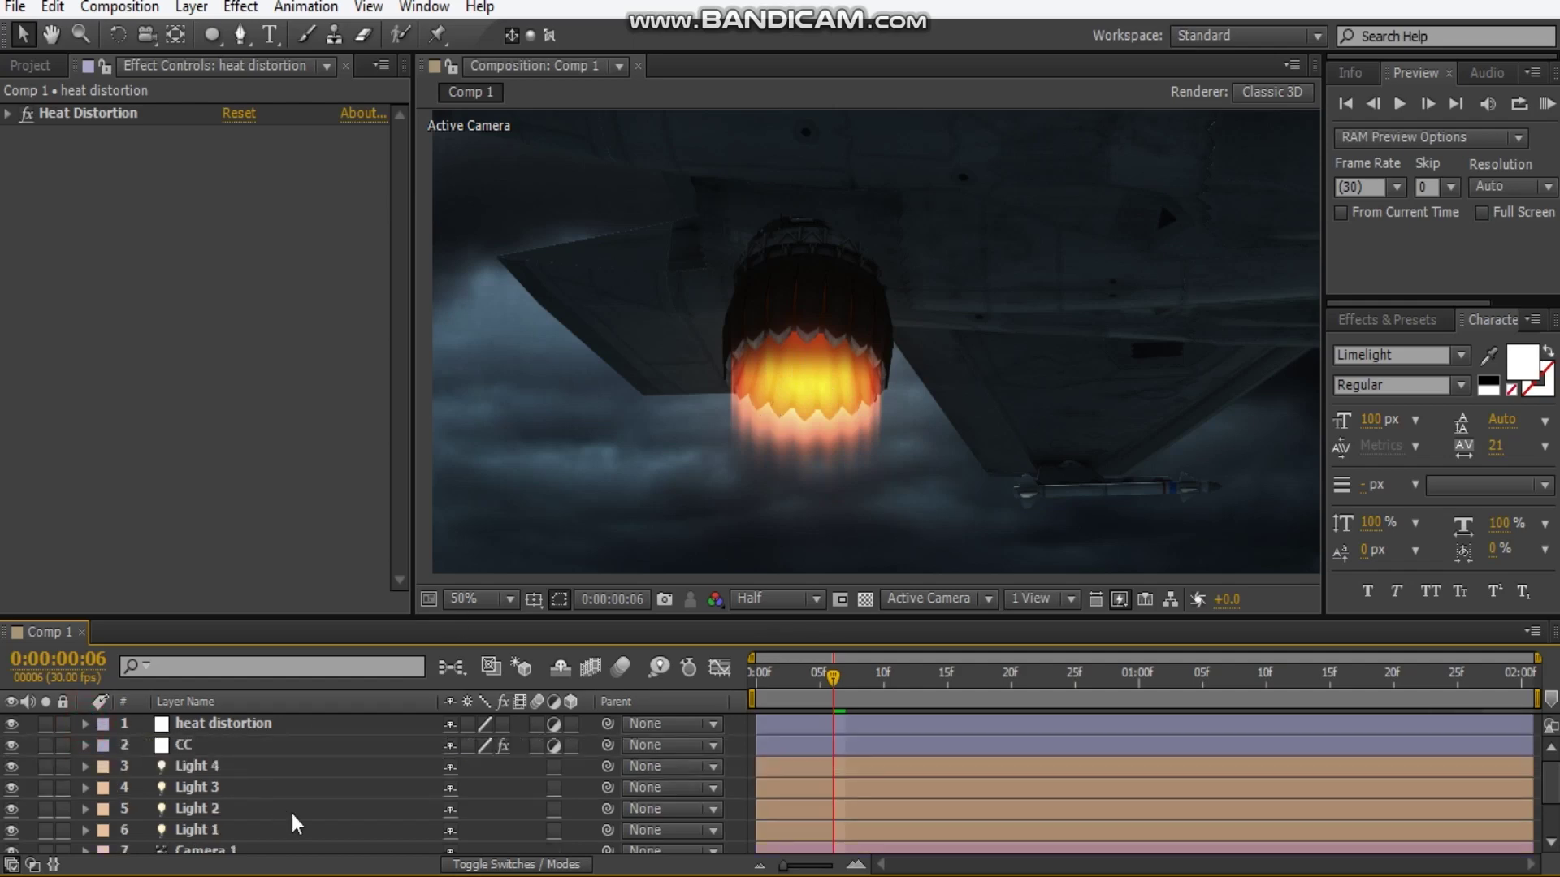
# - Select the E3D flame layer, review and collapse its Element settings, and solo it
pyautogui.scroll(-2, 293, 815)
pyautogui.click(243, 804)
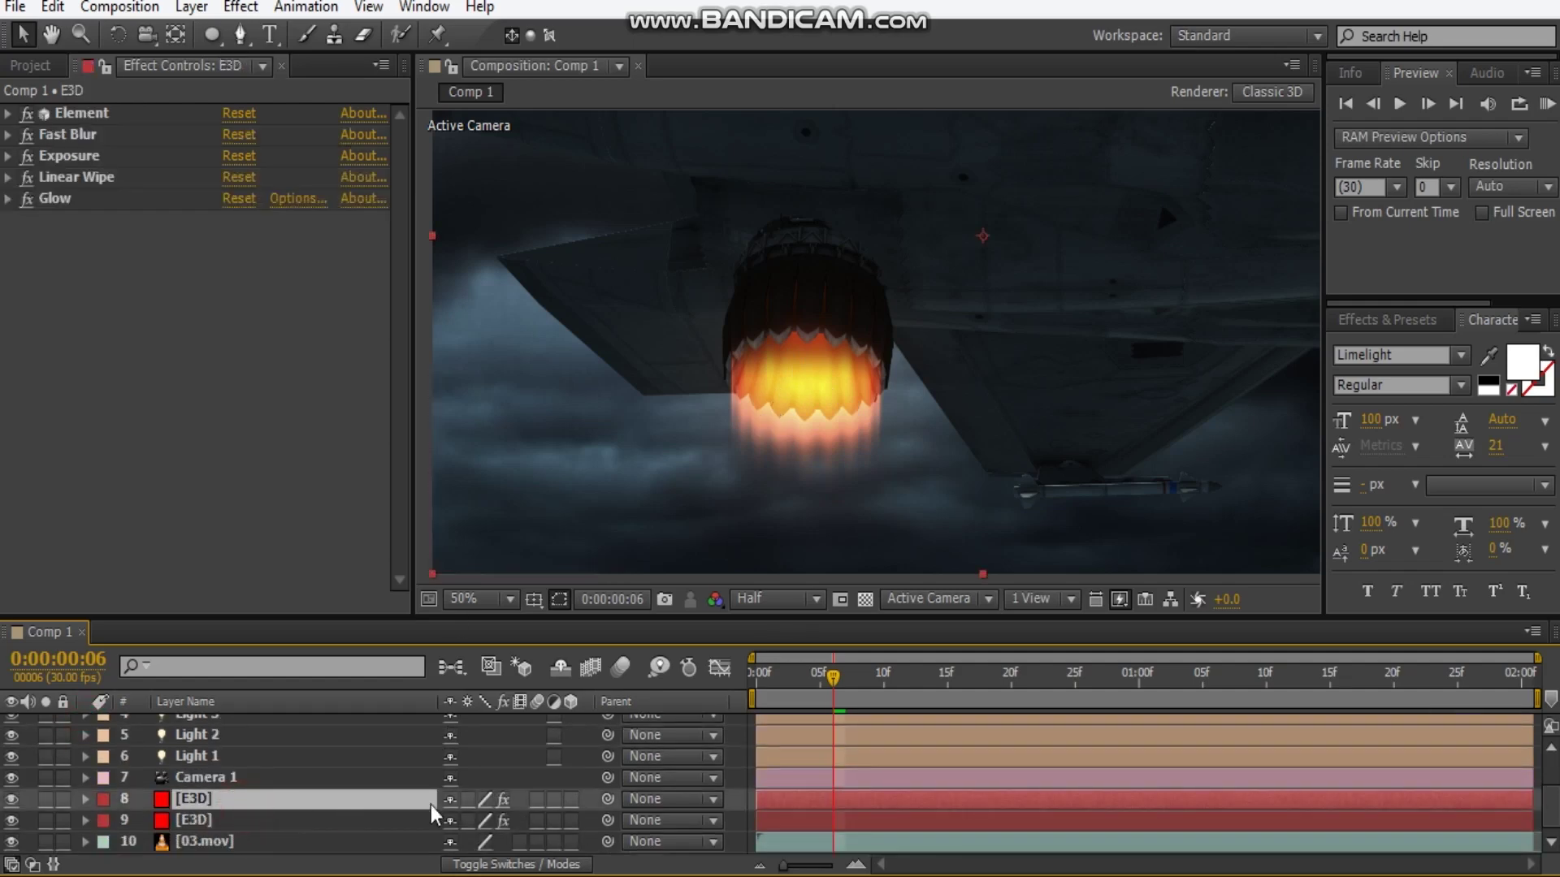
pyautogui.click(6, 115)
pyautogui.scroll(-10, 218, 426)
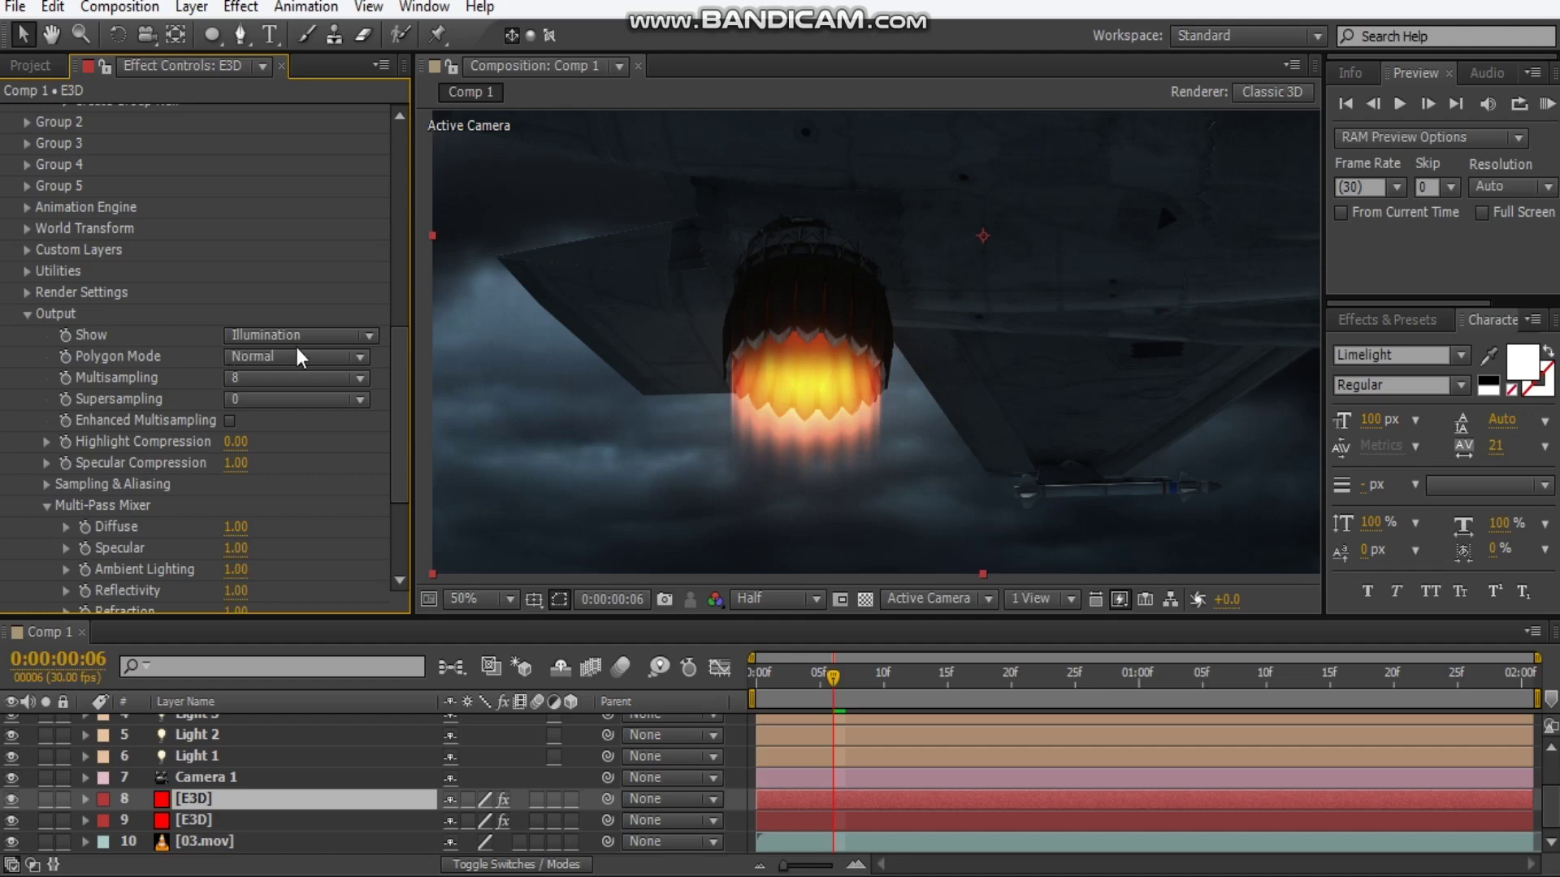
pyautogui.scroll(10, 61, 303)
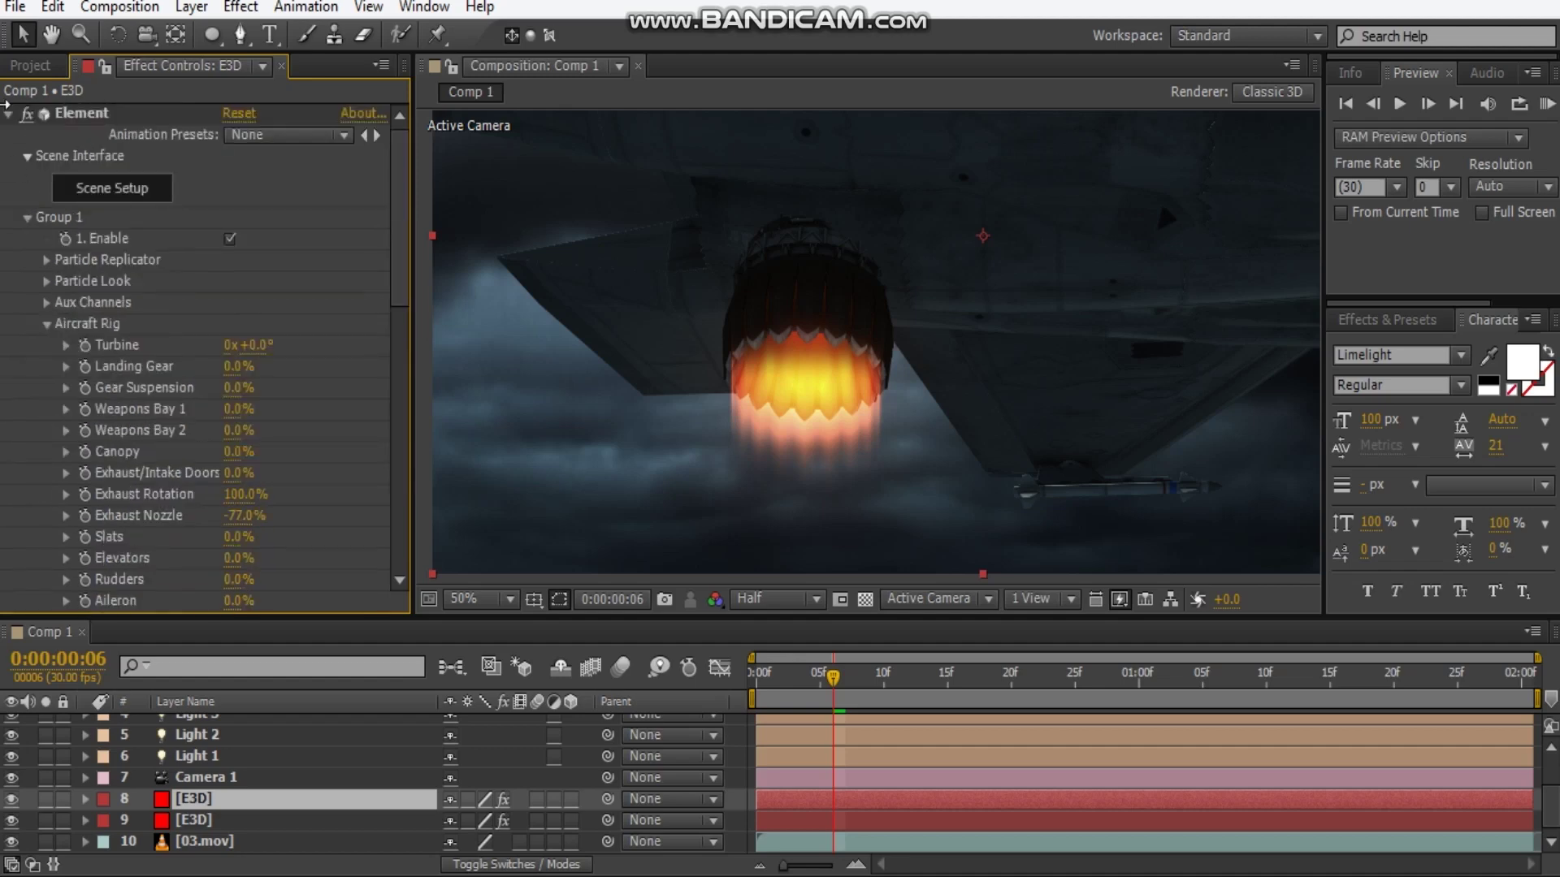
pyautogui.click(7, 115)
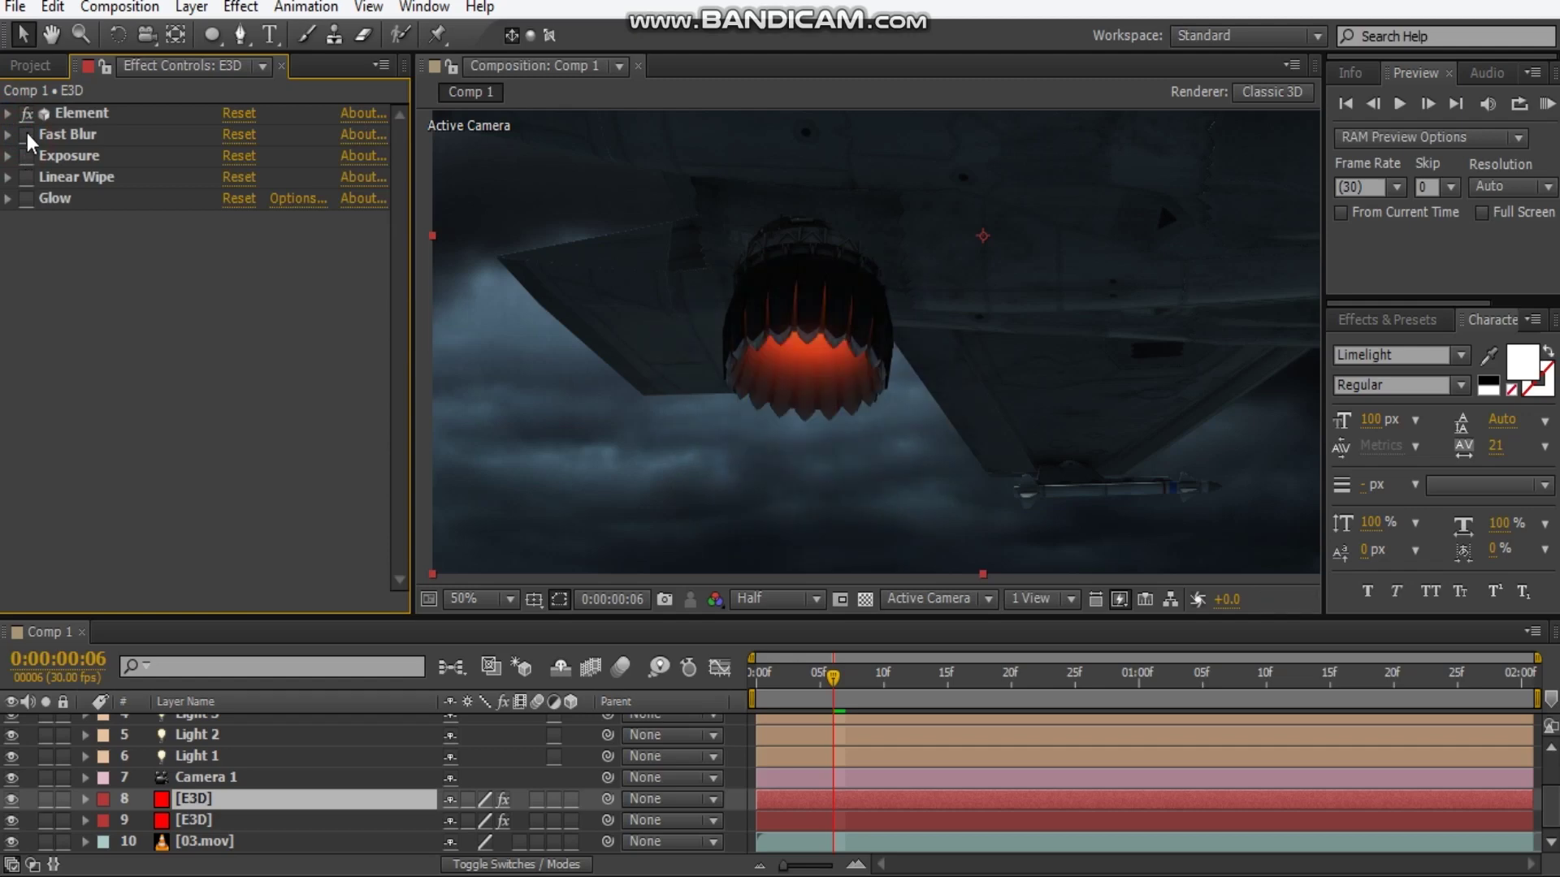
pyautogui.click(46, 798)
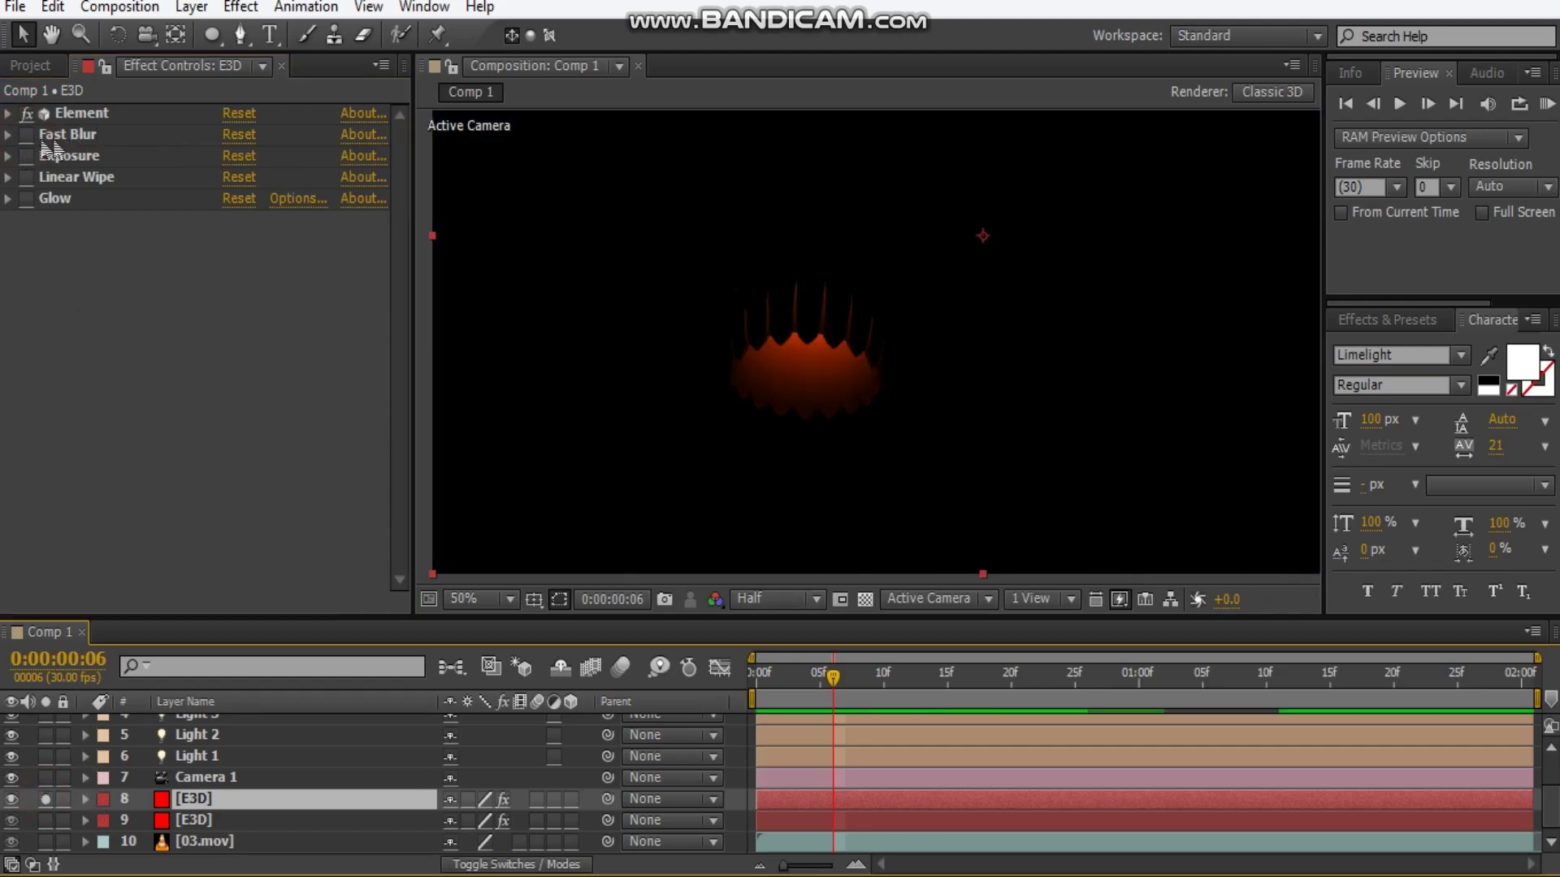
# - Re-enable Fast Blur, Exposure, Linear Wipe and Glow on the flame layer, expanding Fast Blur and Exposure
pyautogui.click(26, 134)
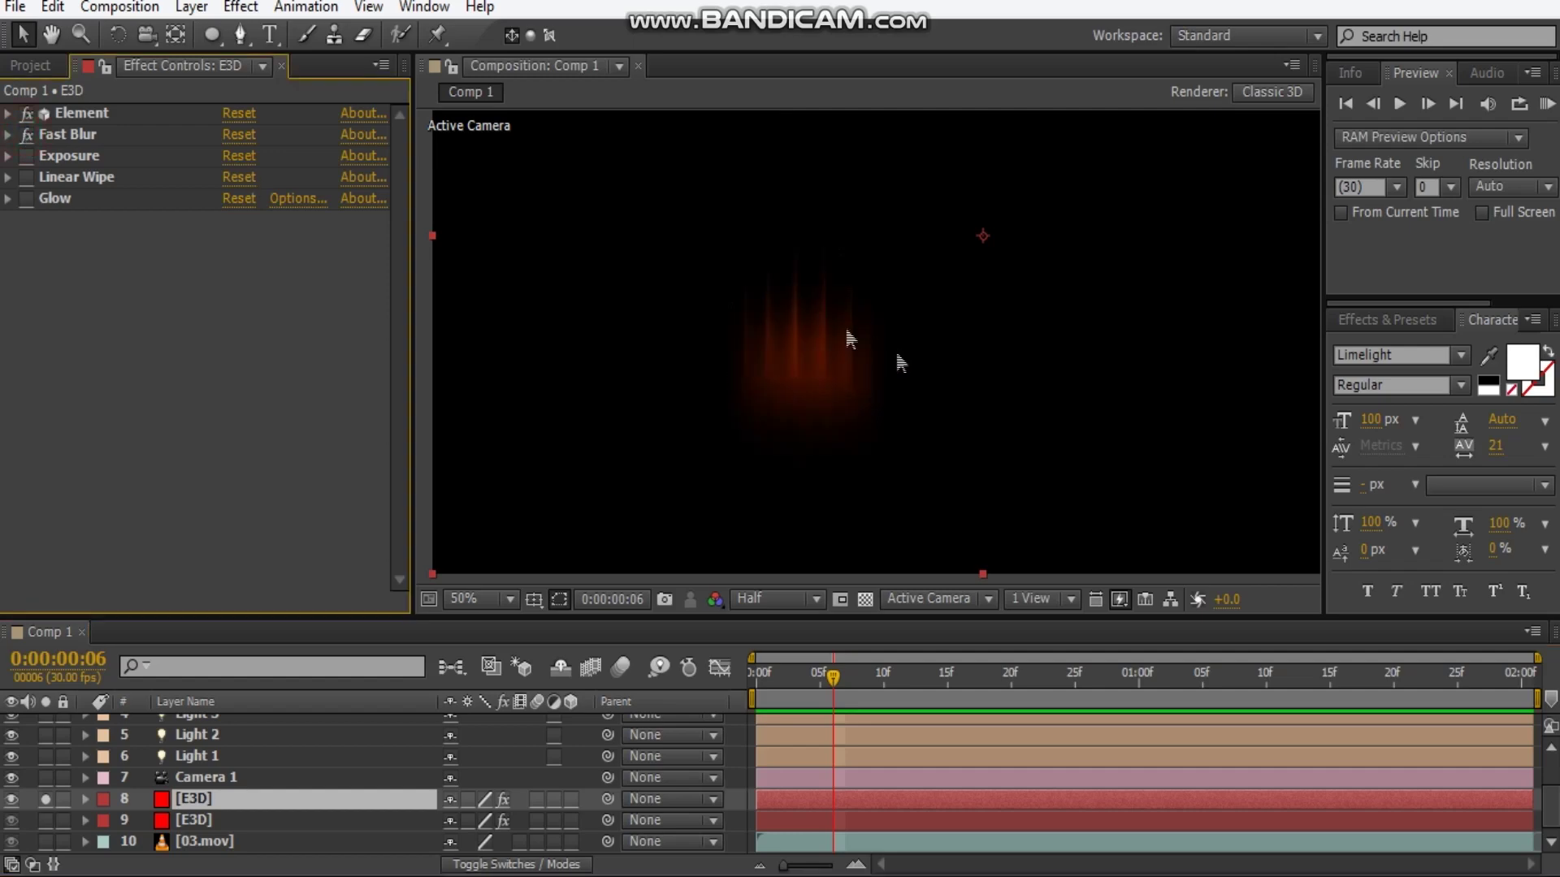
pyautogui.click(8, 135)
pyautogui.click(26, 156)
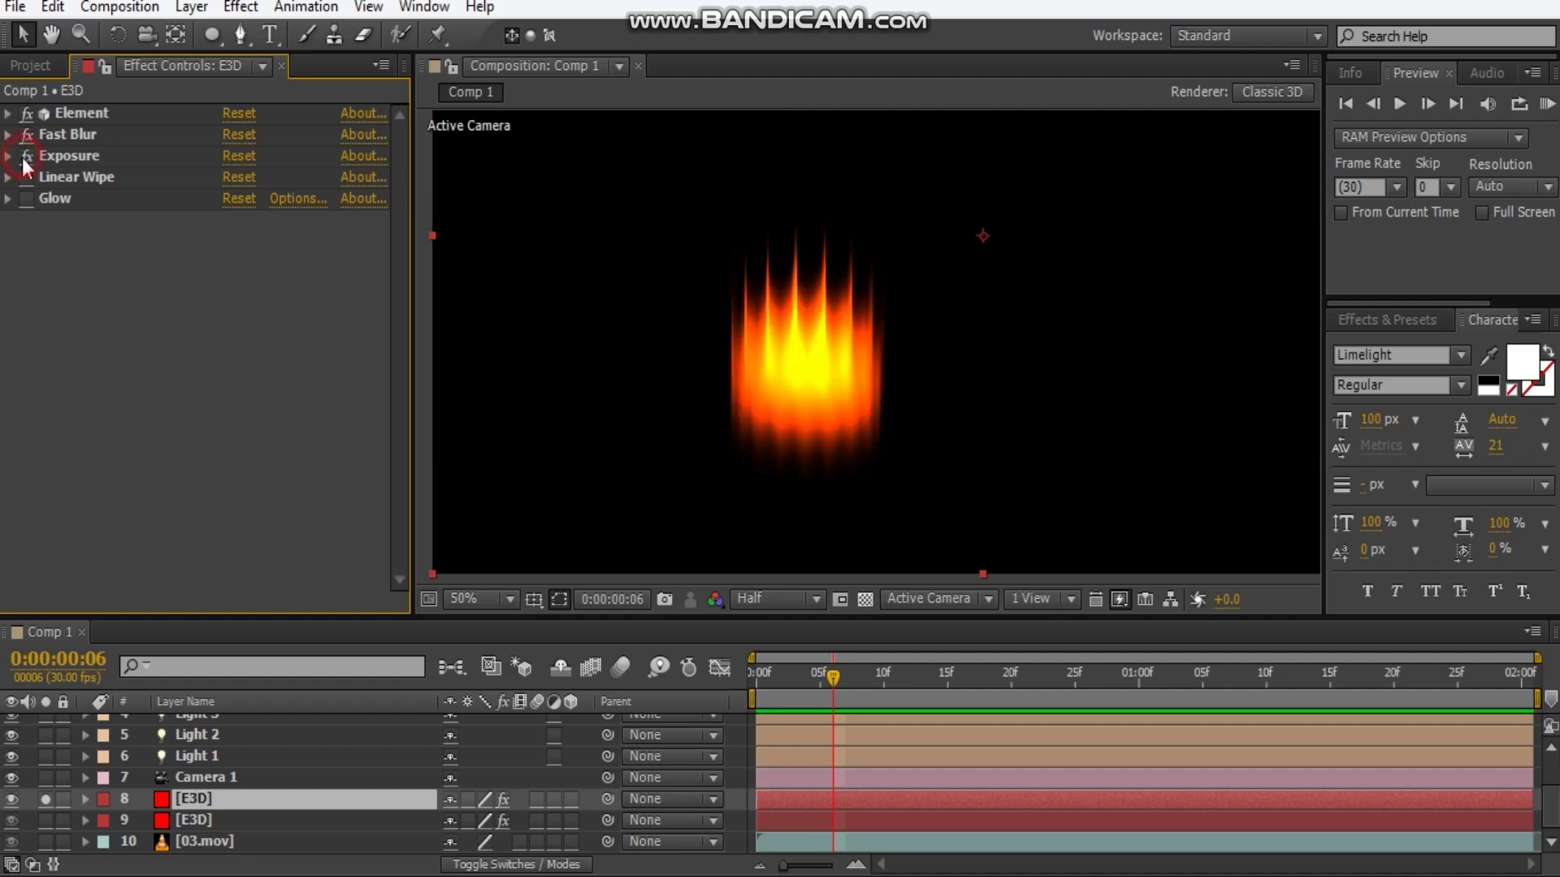
pyautogui.click(9, 158)
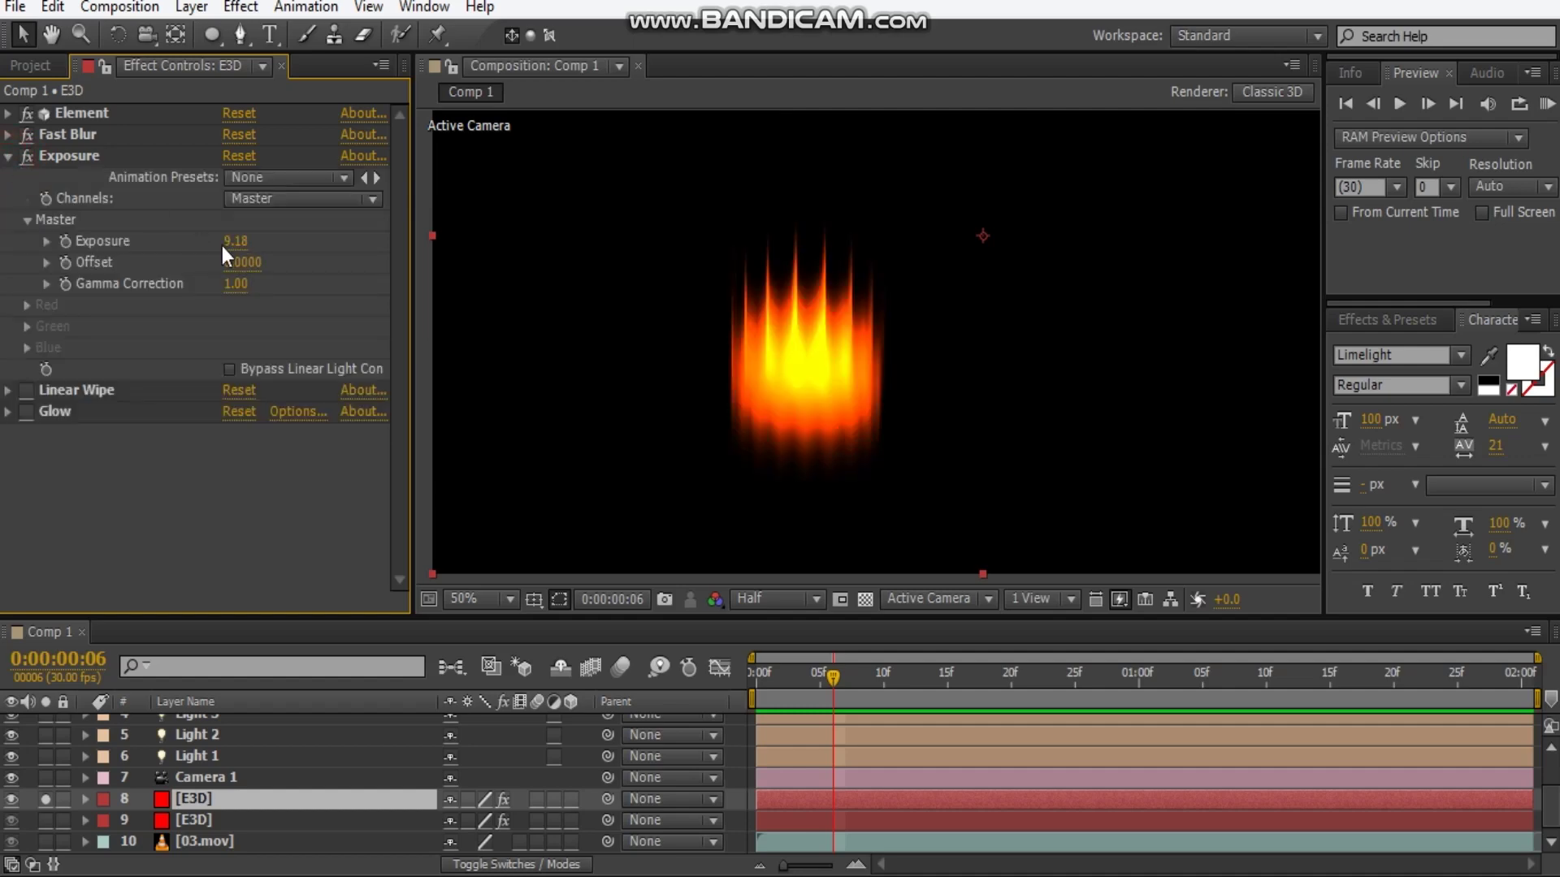
pyautogui.click(27, 390)
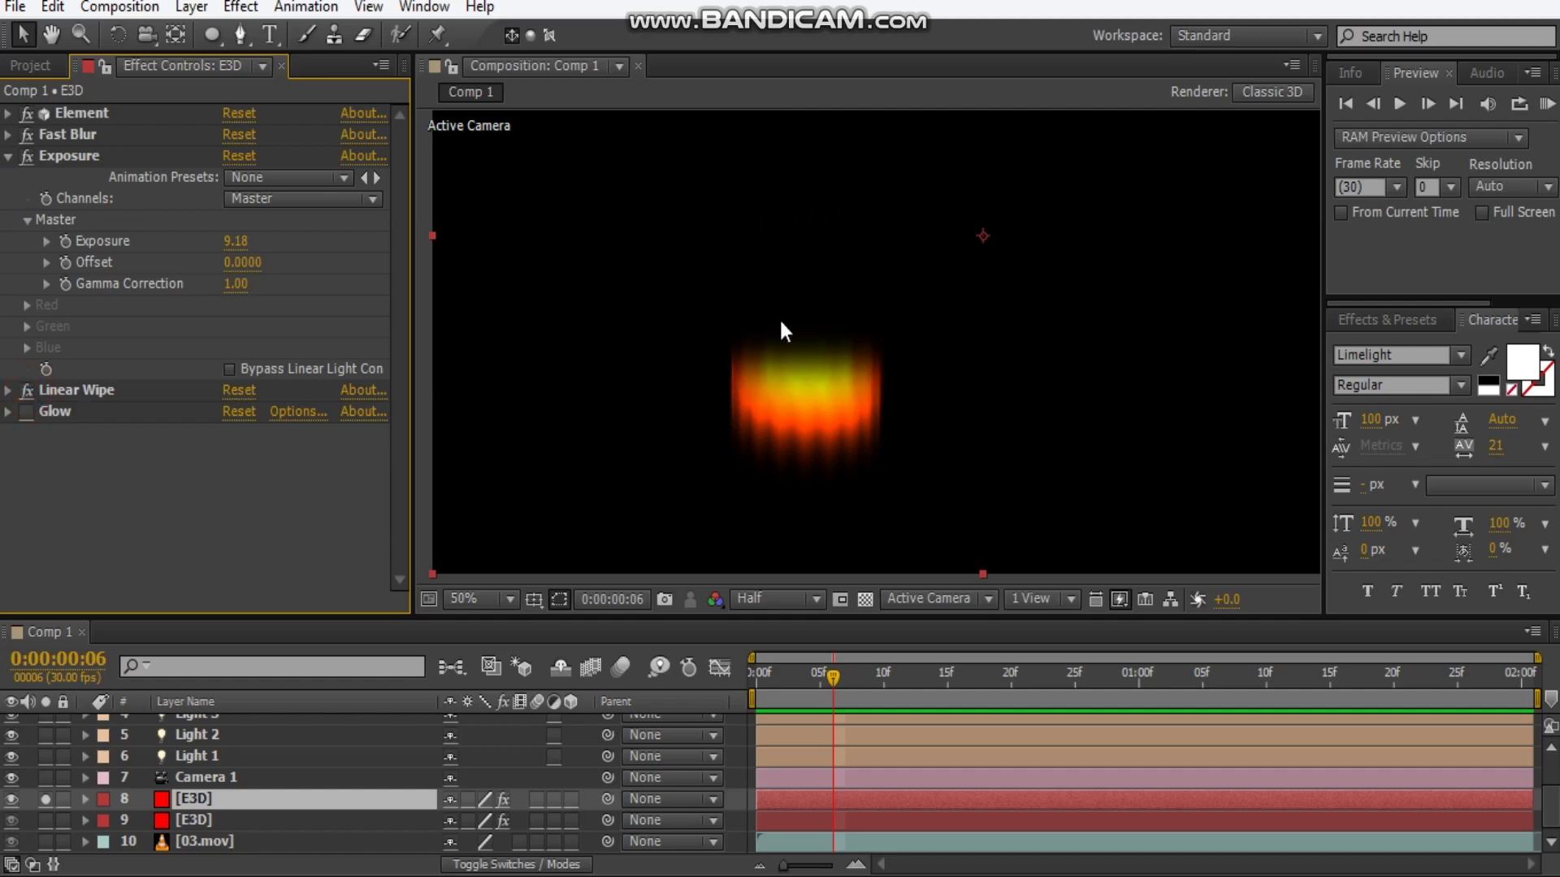
pyautogui.click(28, 411)
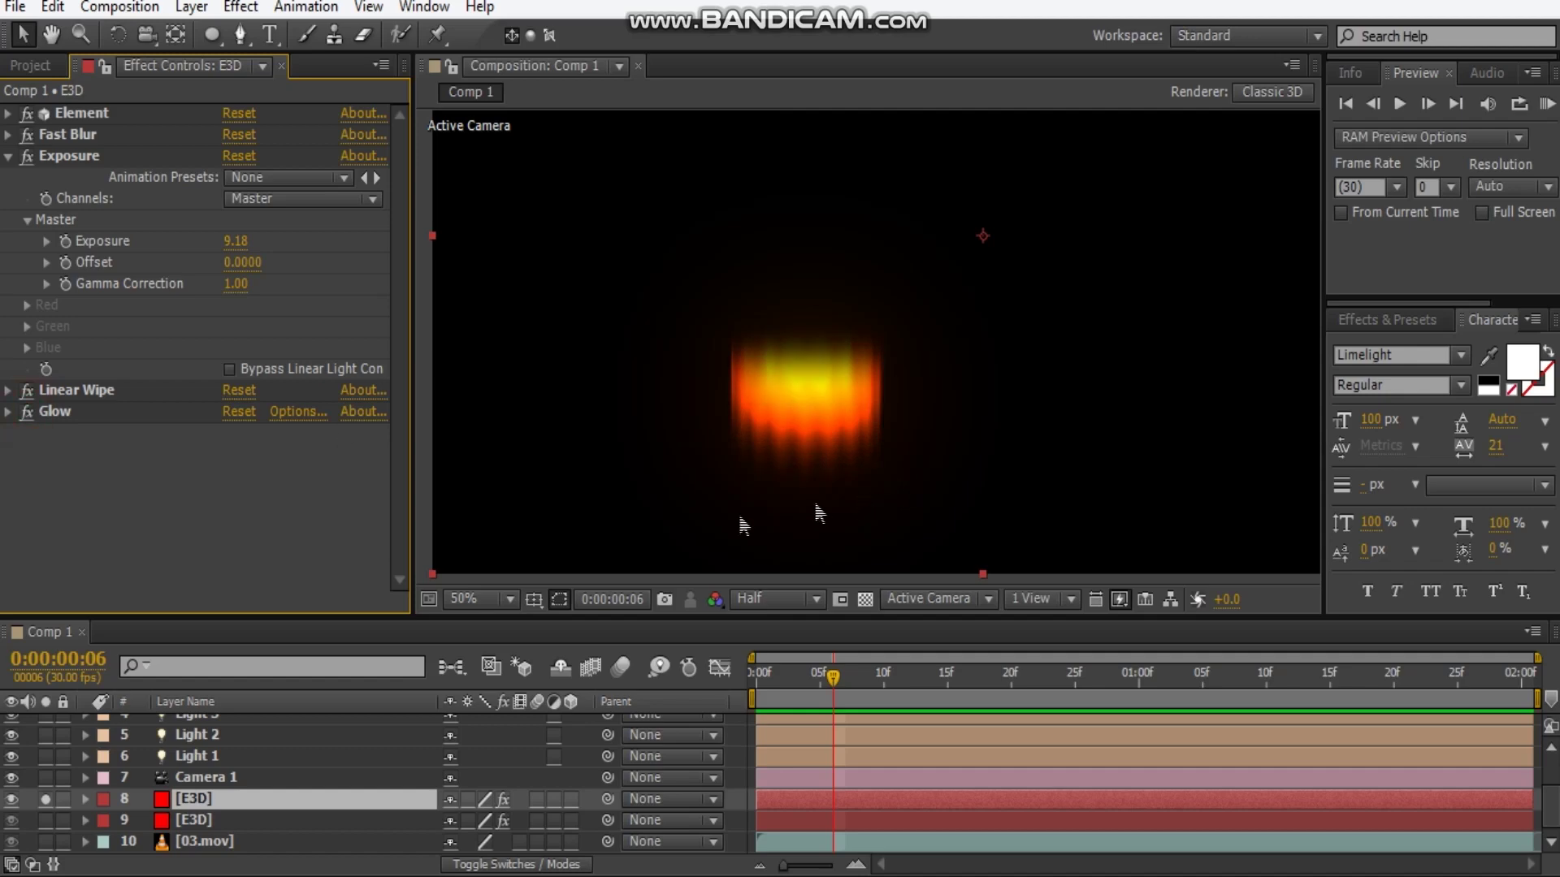
pyautogui.click(545, 865)
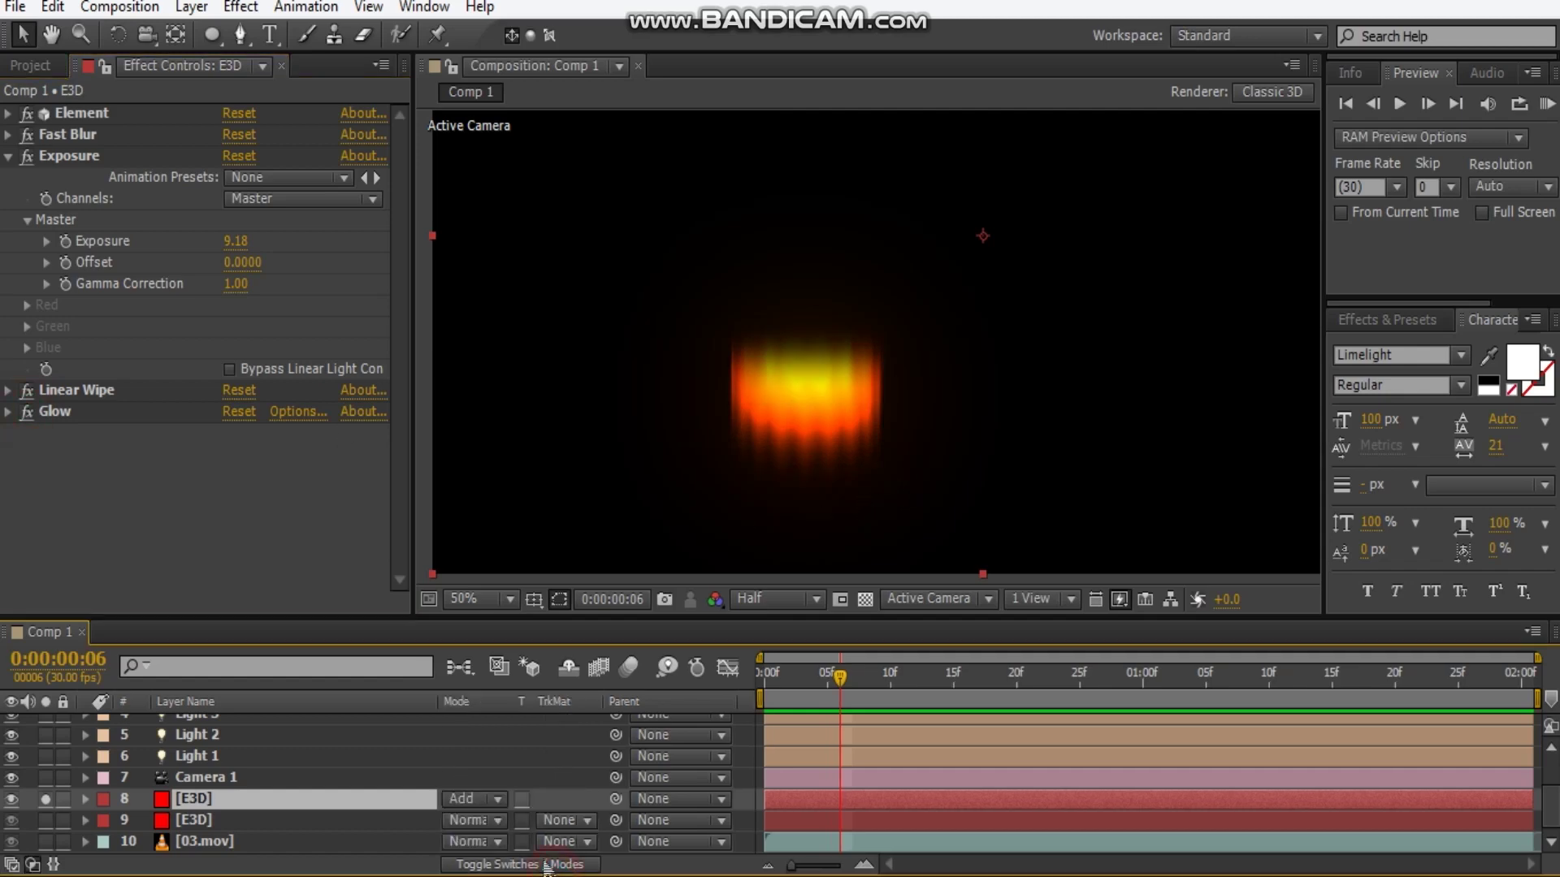
# - Unsolo the flame layer and set its blend mode to Add over the jet and clouds
pyautogui.click(474, 803)
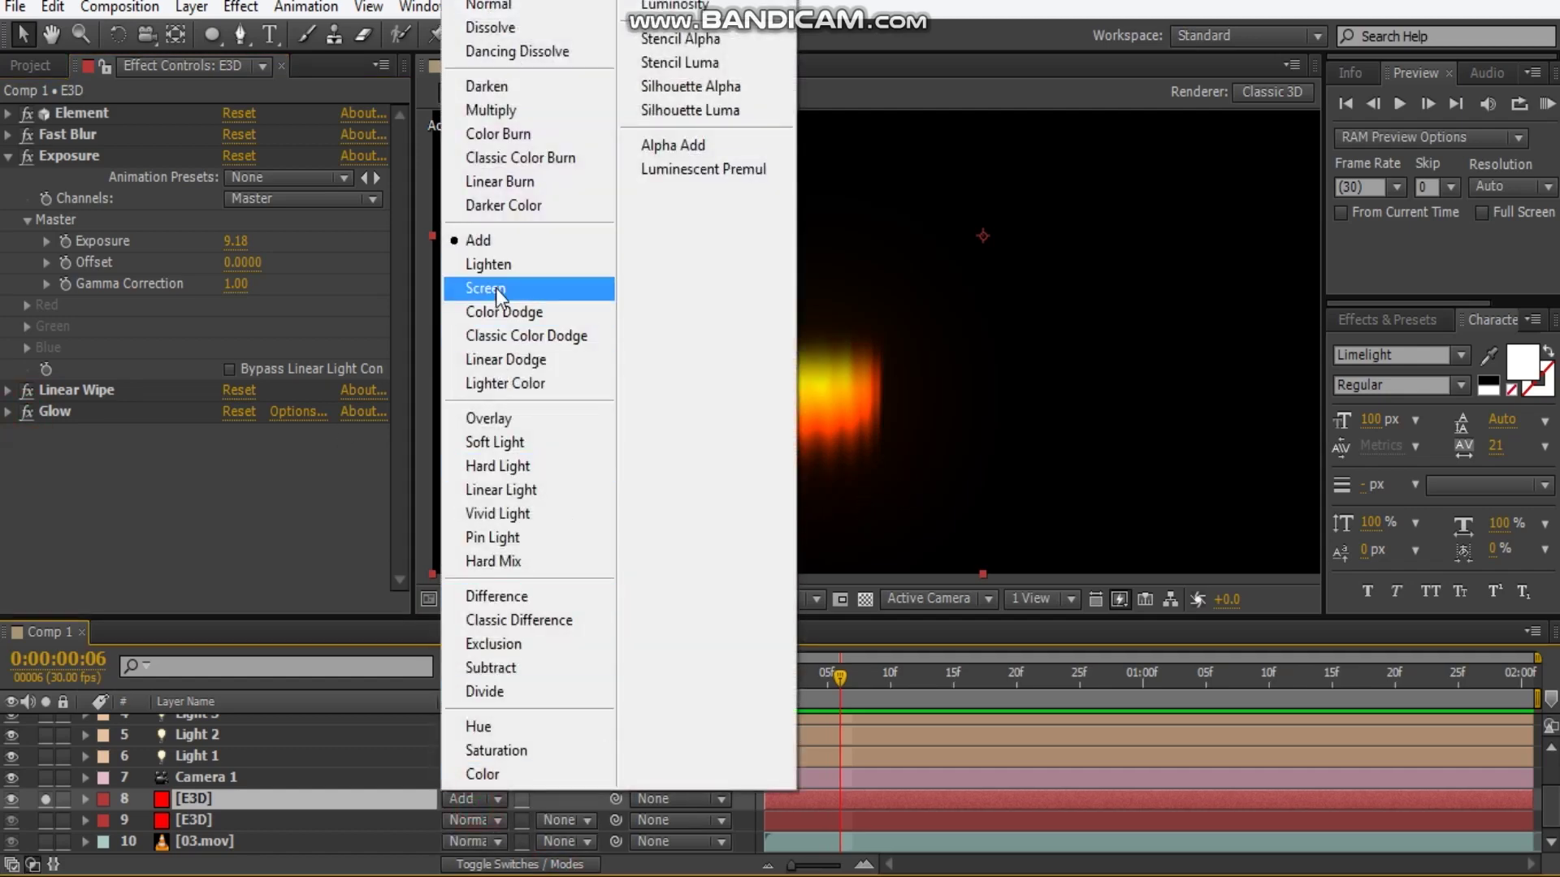
pyautogui.click(510, 10)
pyautogui.scroll(-2, 821, 453)
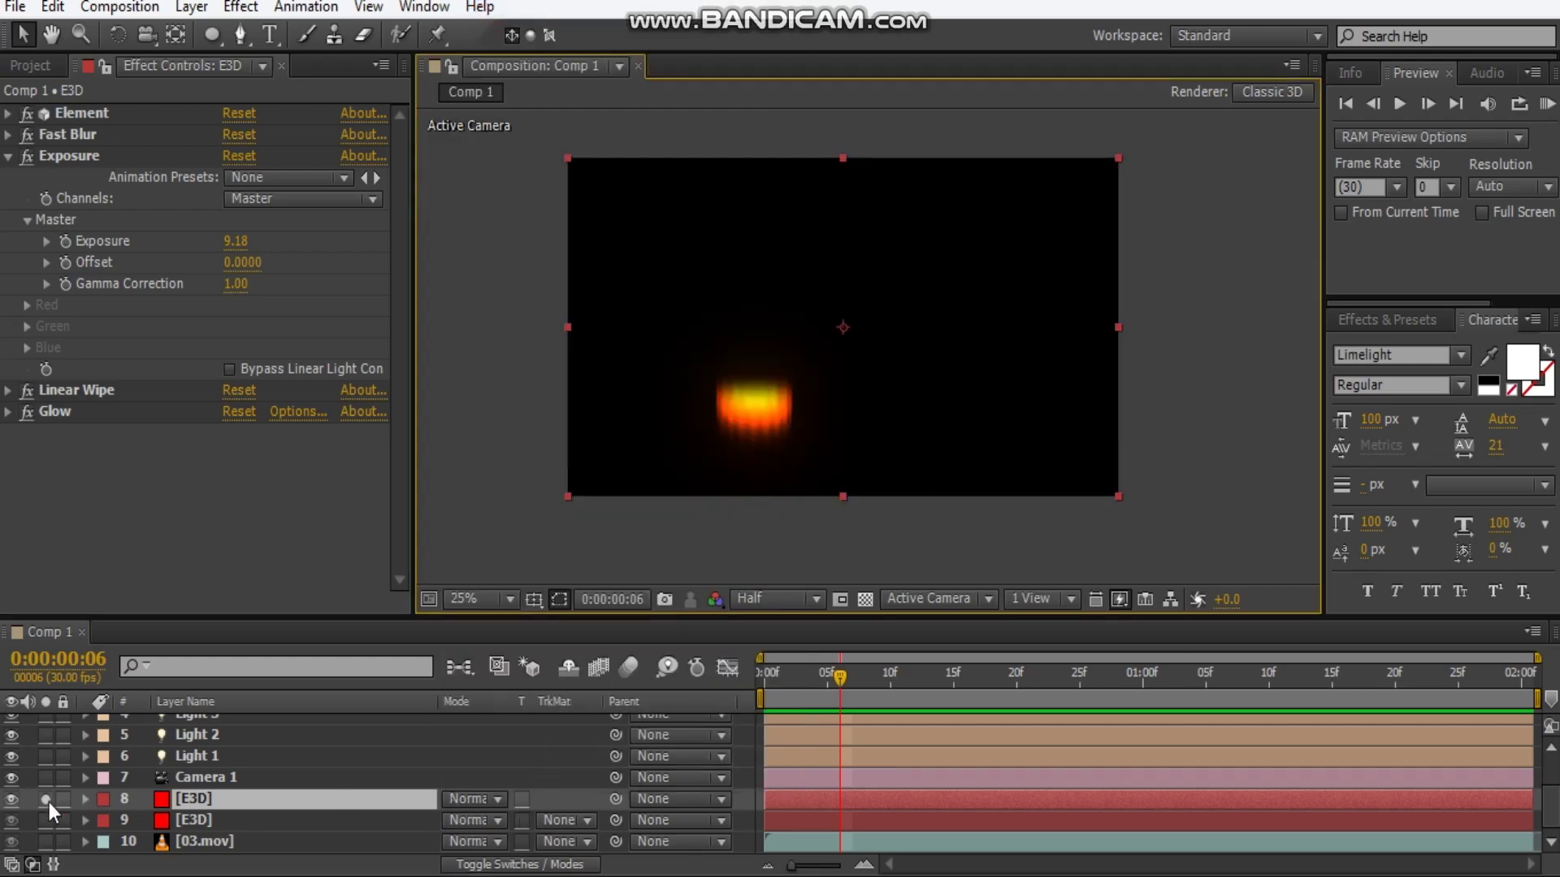
pyautogui.click(46, 800)
pyautogui.click(473, 798)
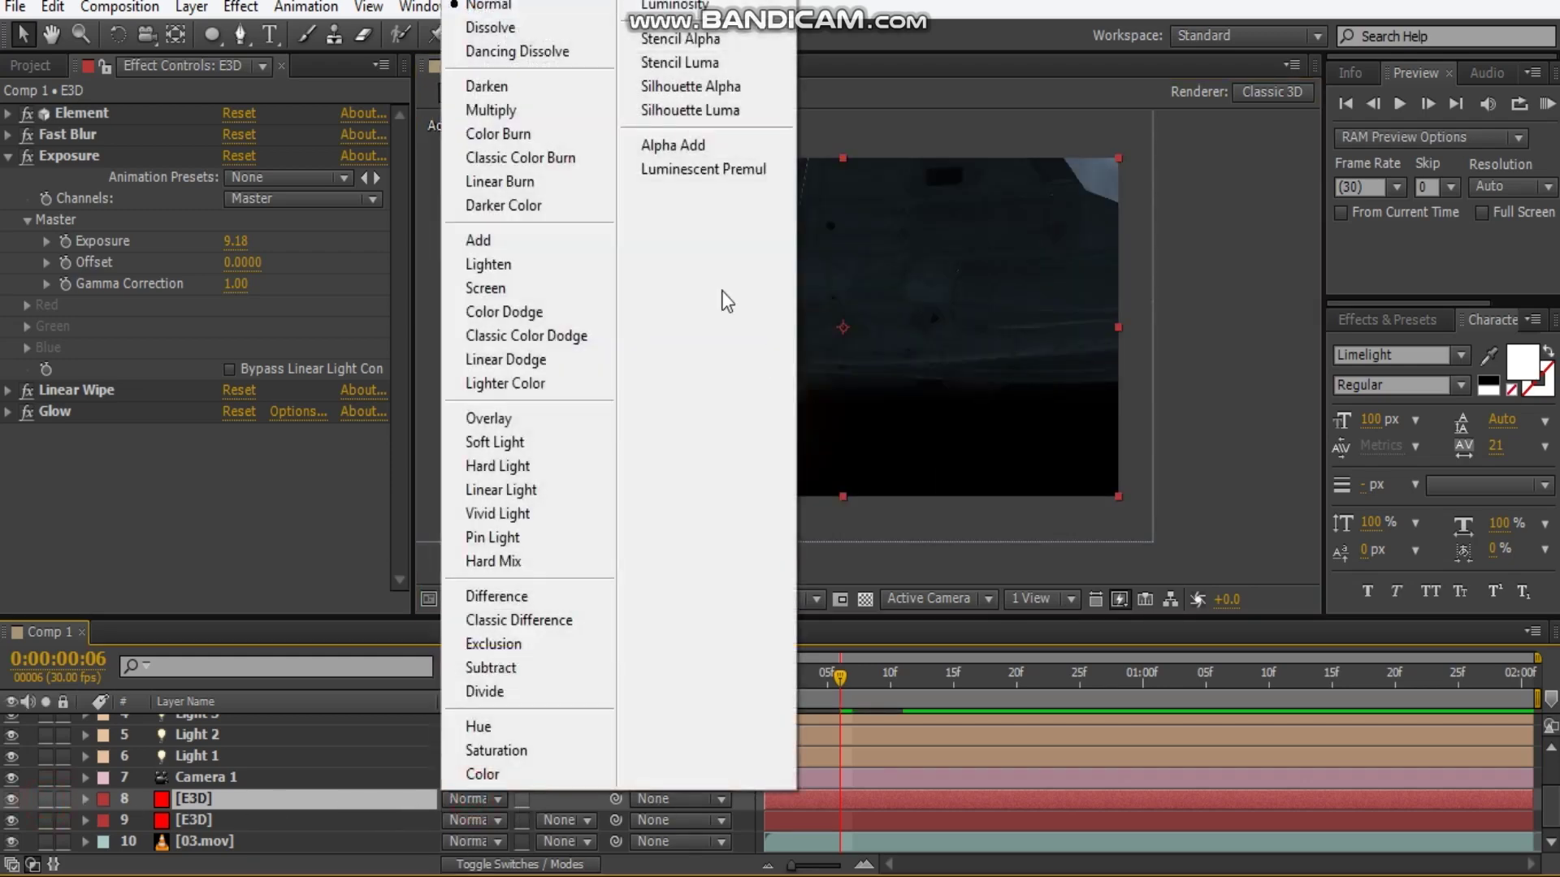
pyautogui.click(538, 238)
pyautogui.scroll(1, 709, 451)
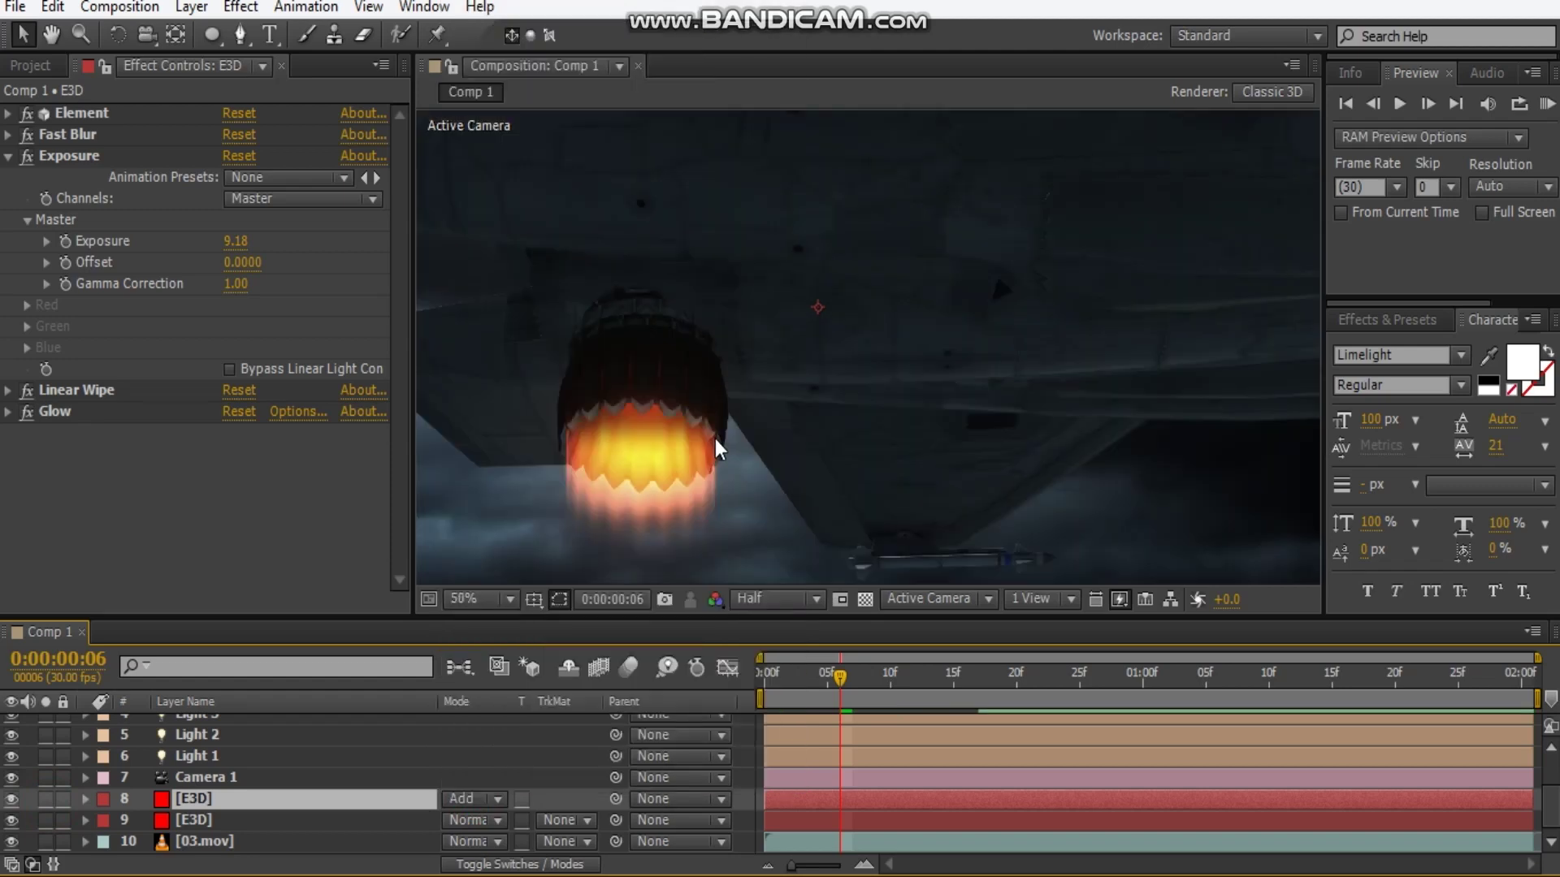
pyautogui.moveTo(714, 442); pyautogui.dragTo(750, 360)
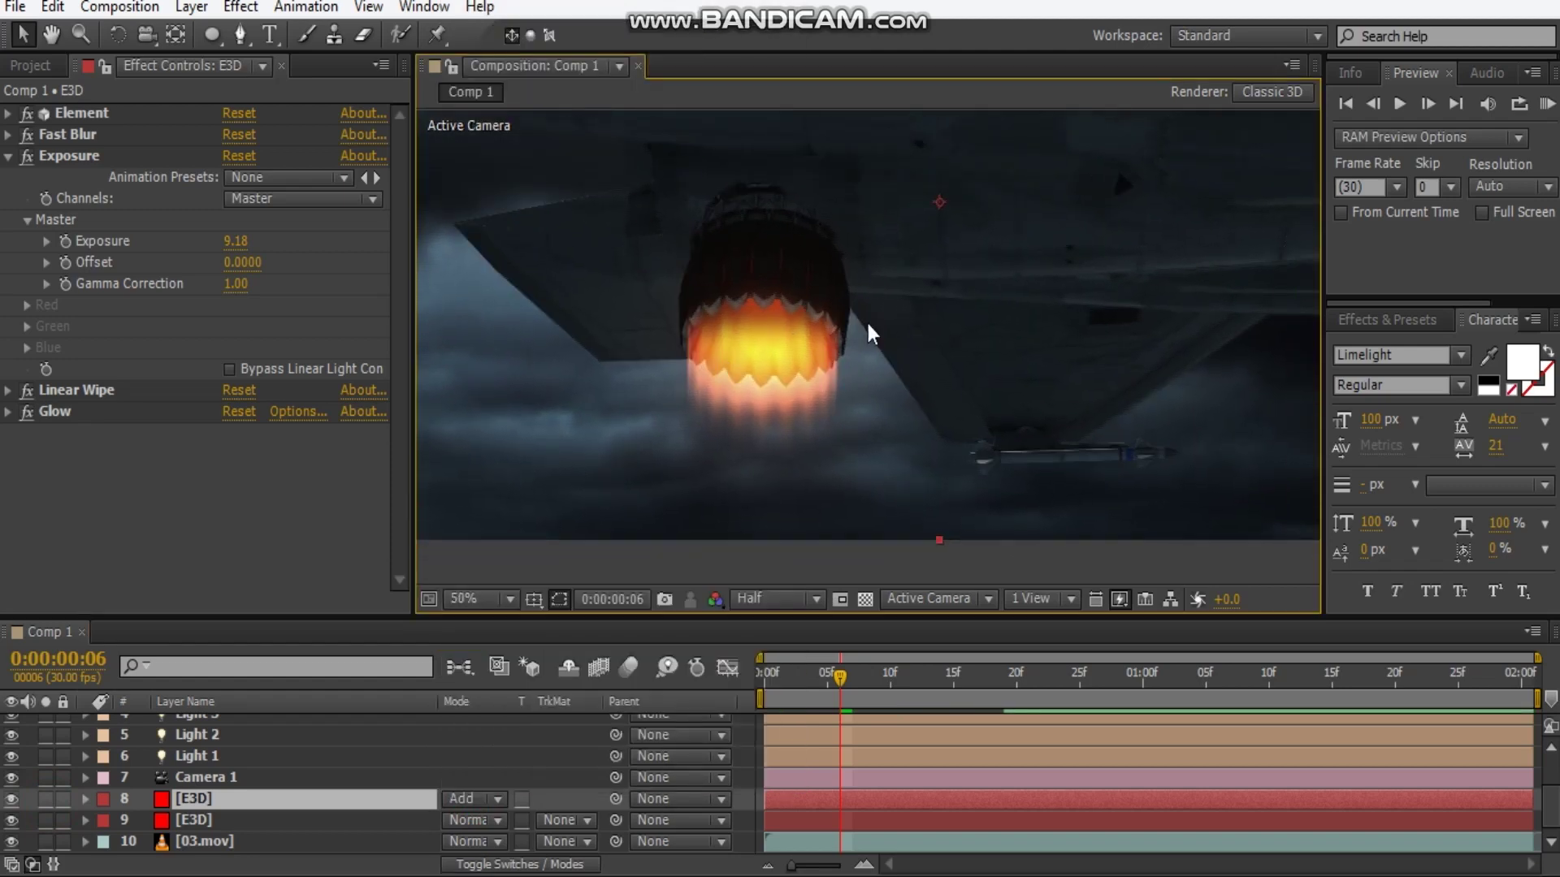
pyautogui.scroll(-1, 796, 417)
pyautogui.scroll(-1, 829, 416)
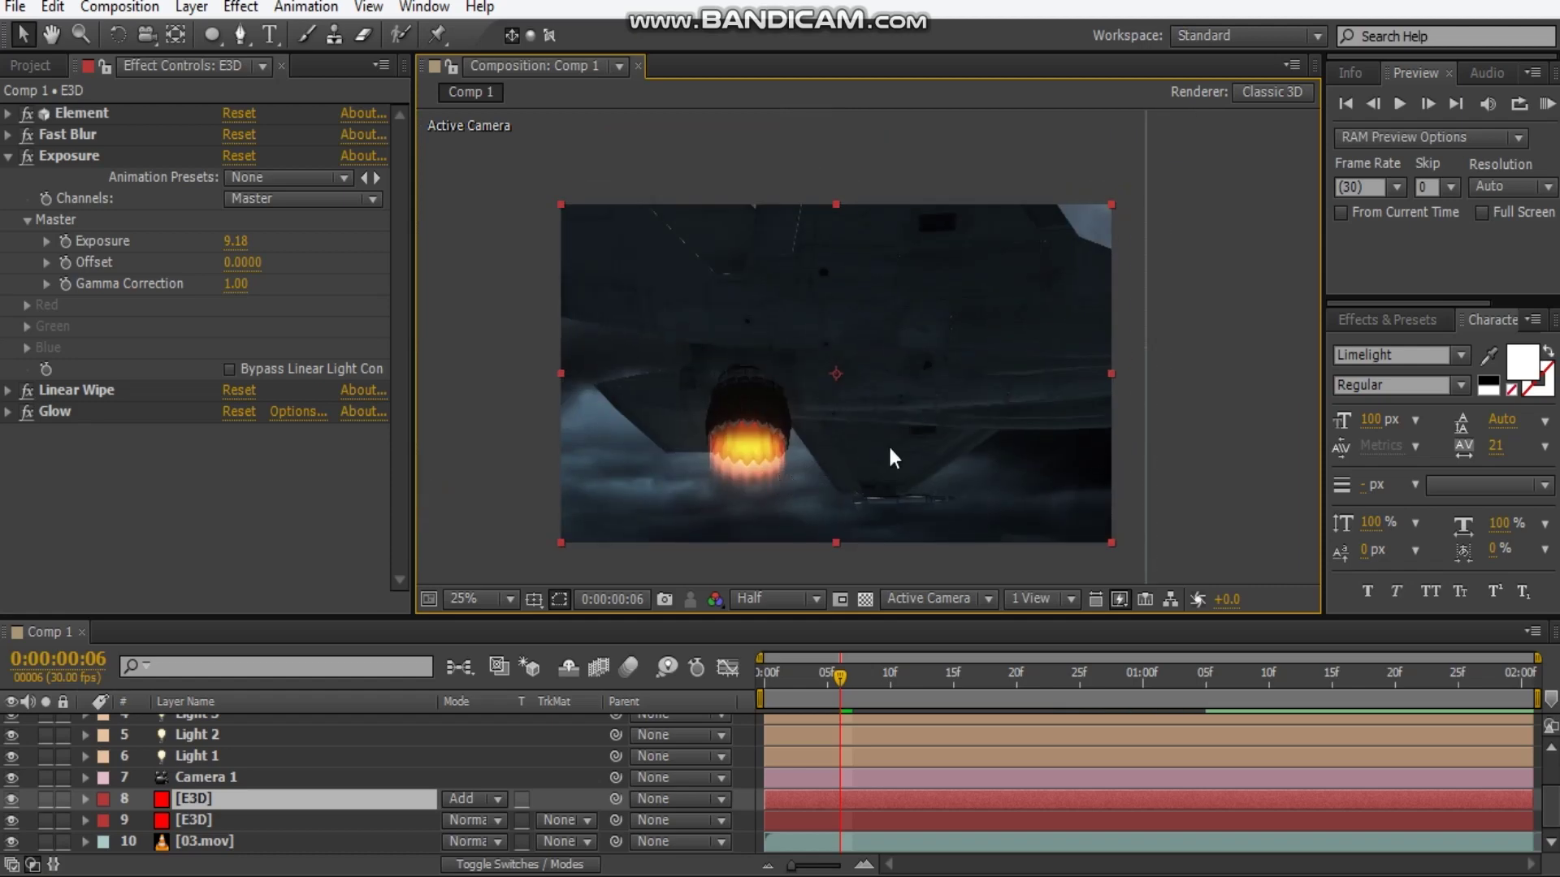
pyautogui.moveTo(739, 467); pyautogui.dragTo(752, 424)
pyautogui.scroll(1, 810, 385)
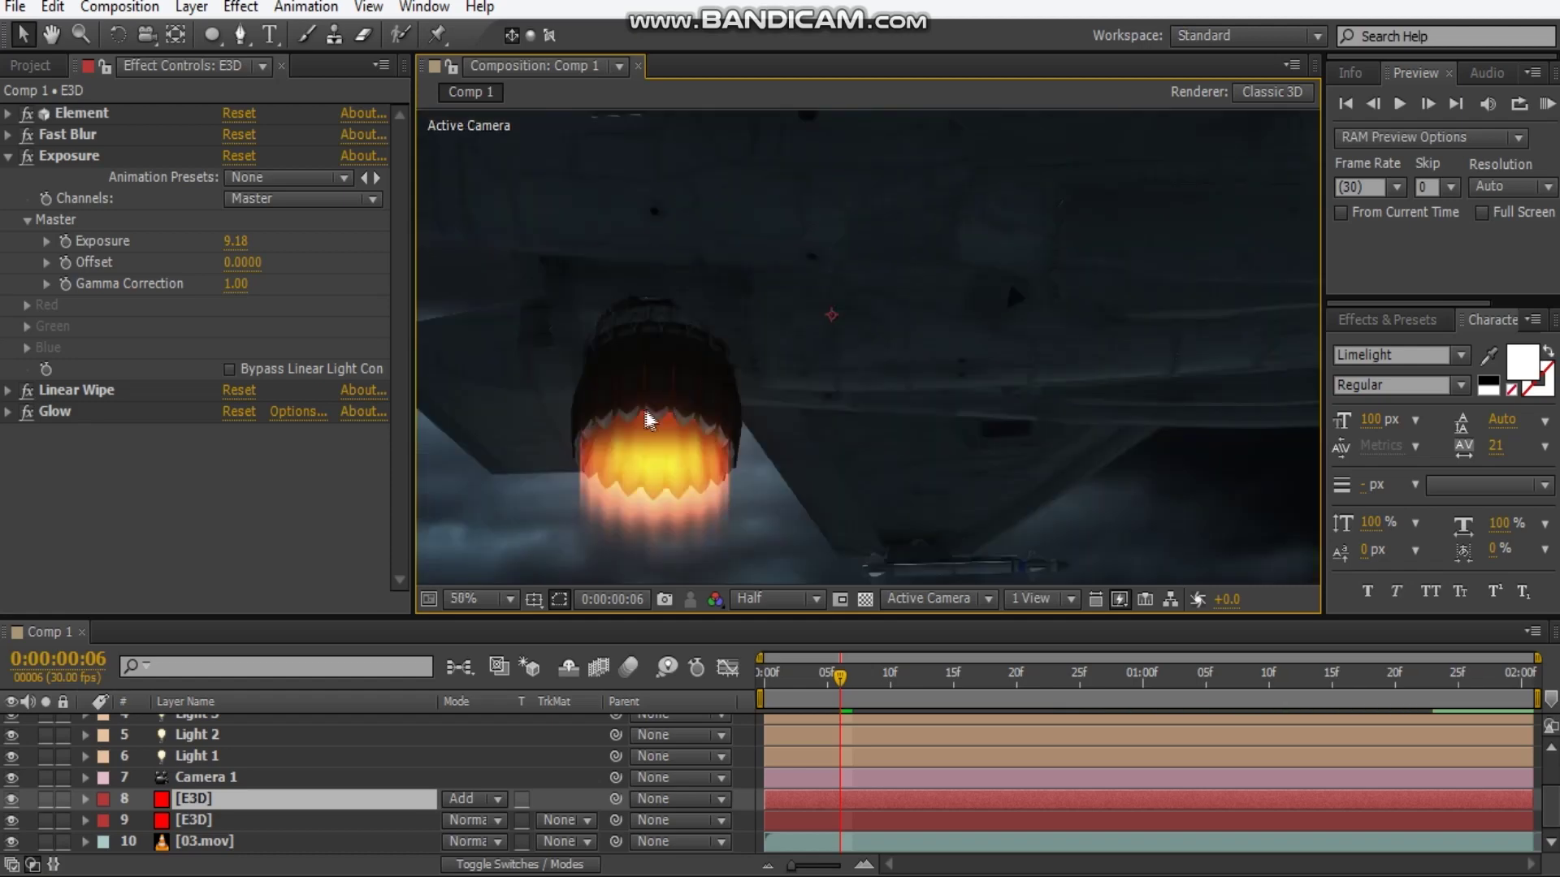
# - Select jet model layer 9 and view it solo
pyautogui.click(207, 822)
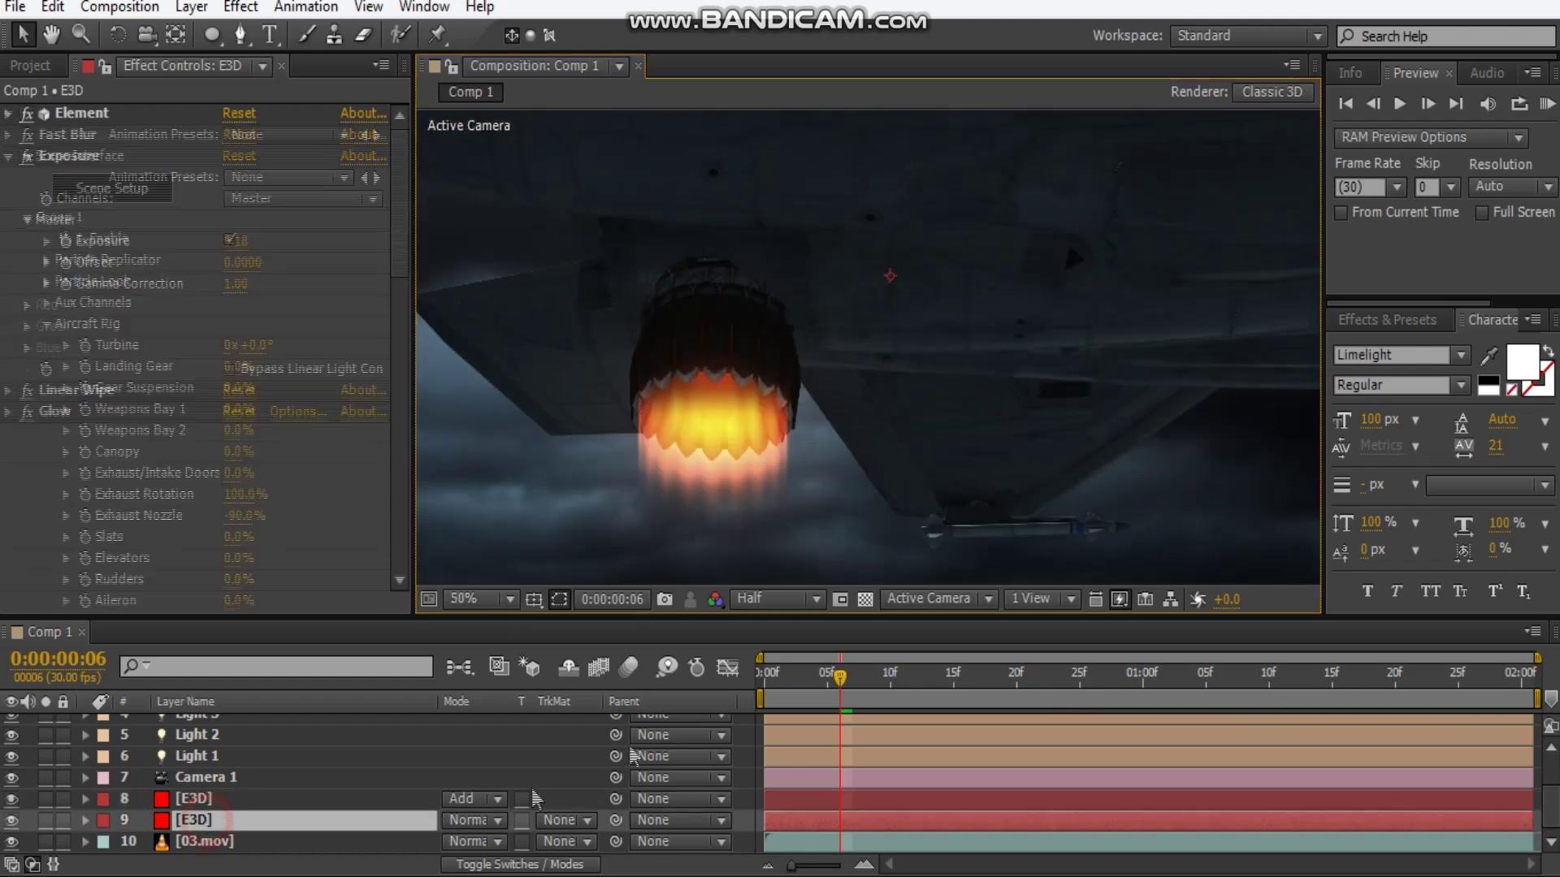
pyautogui.click(46, 822)
pyautogui.scroll(-3, 842, 348)
pyautogui.scroll(4, 835, 340)
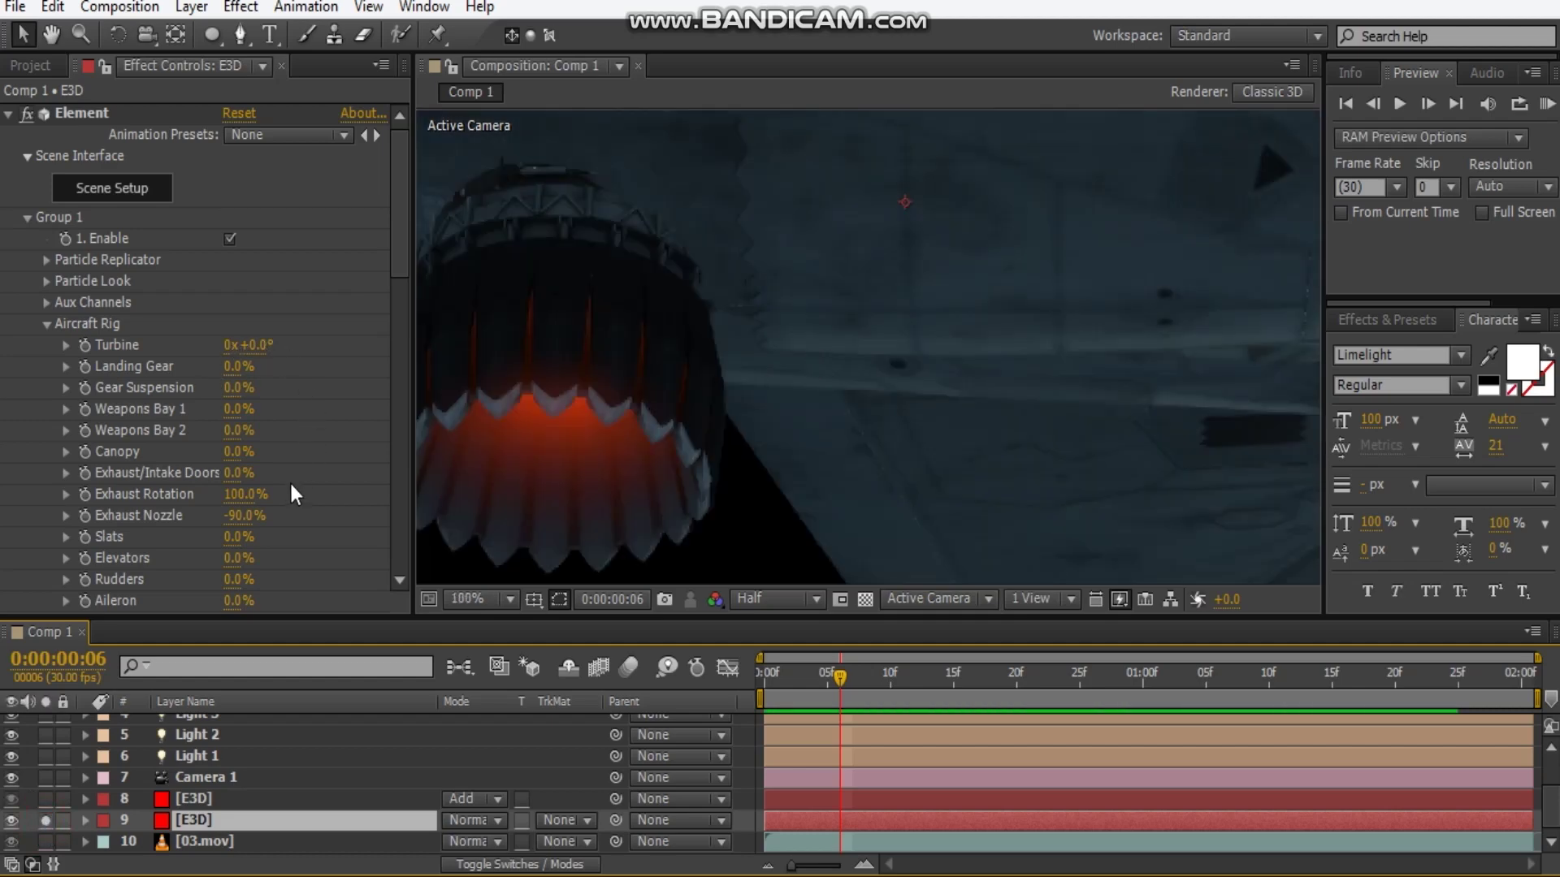
pyautogui.scroll(-1, 276, 520)
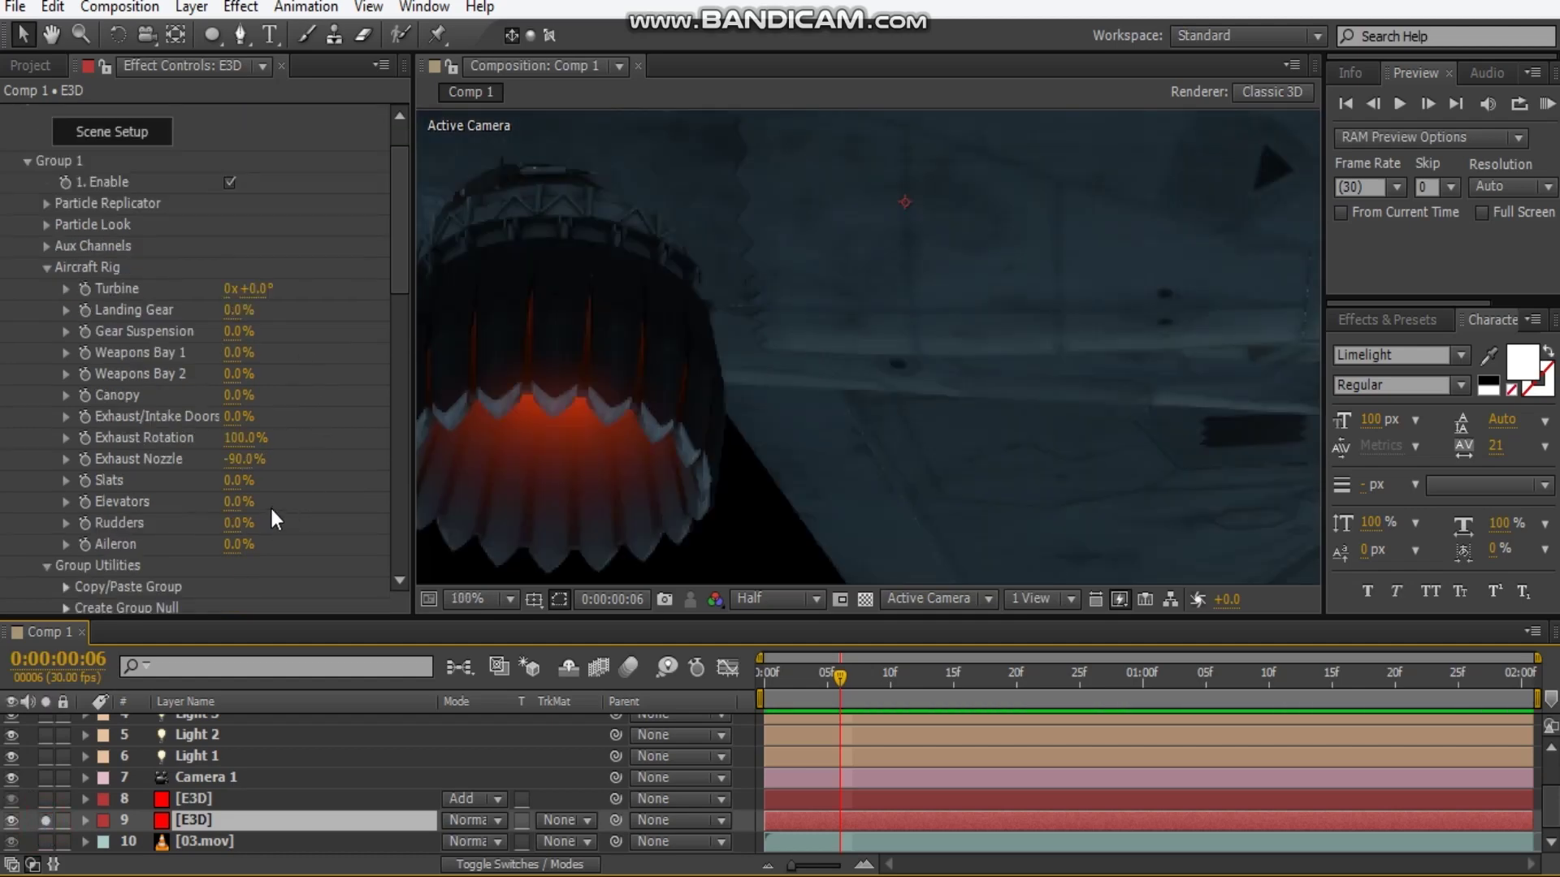
# - Set Exhaust Rotation to 100.0% and Exhaust Nozzle to -100.0%, then unsolo the jet layer
pyautogui.click(231, 438)
pyautogui.moveTo(231, 438); pyautogui.dragTo(210, 445)
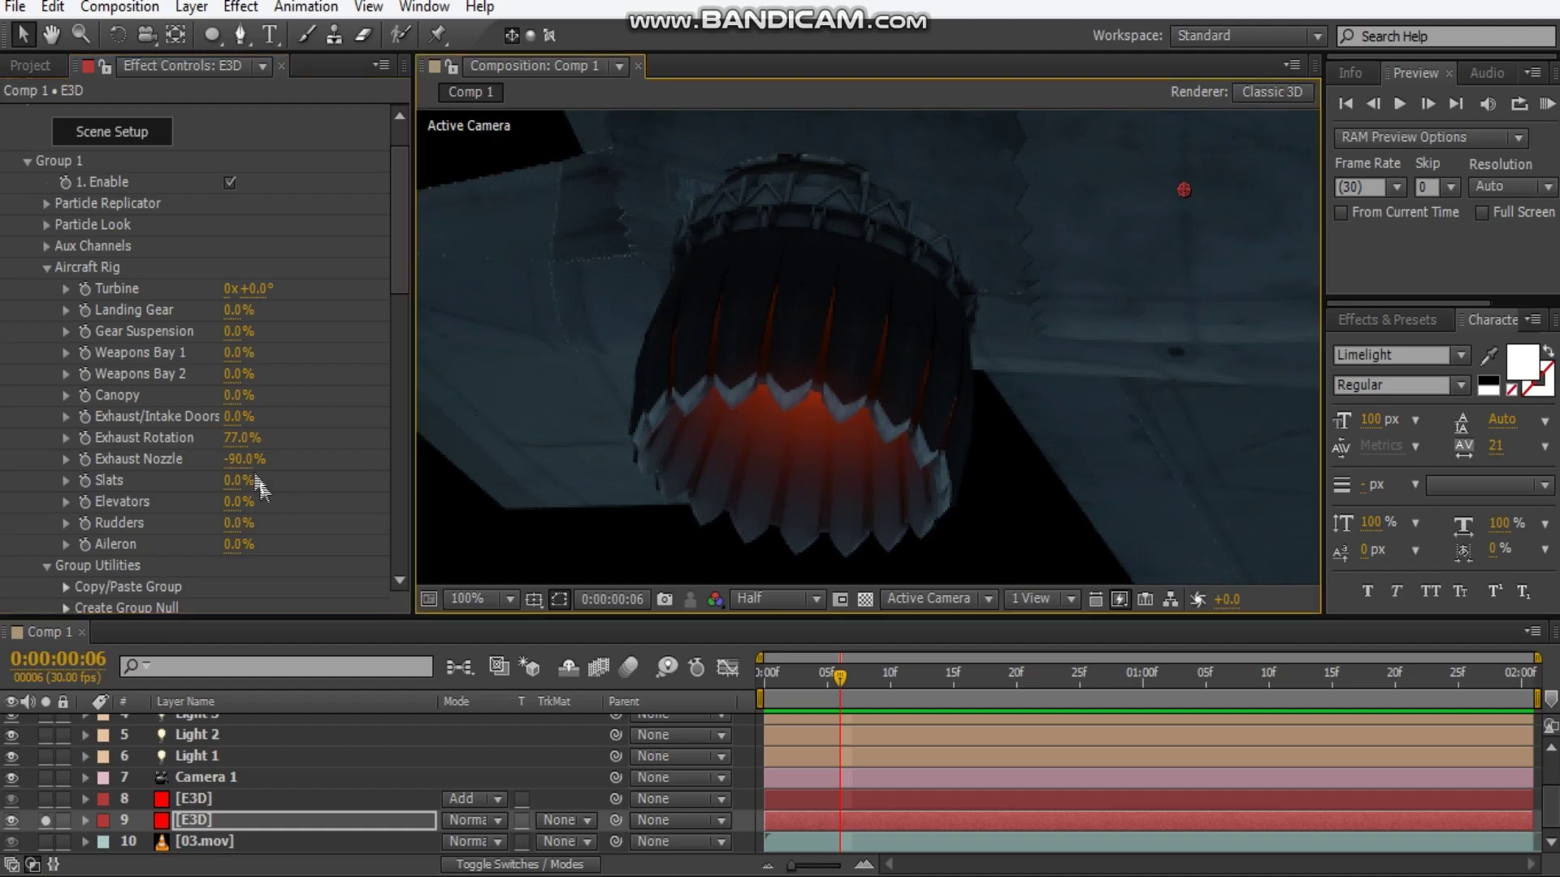
pyautogui.click(238, 439)
pyautogui.moveTo(239, 446); pyautogui.dragTo(419, 437)
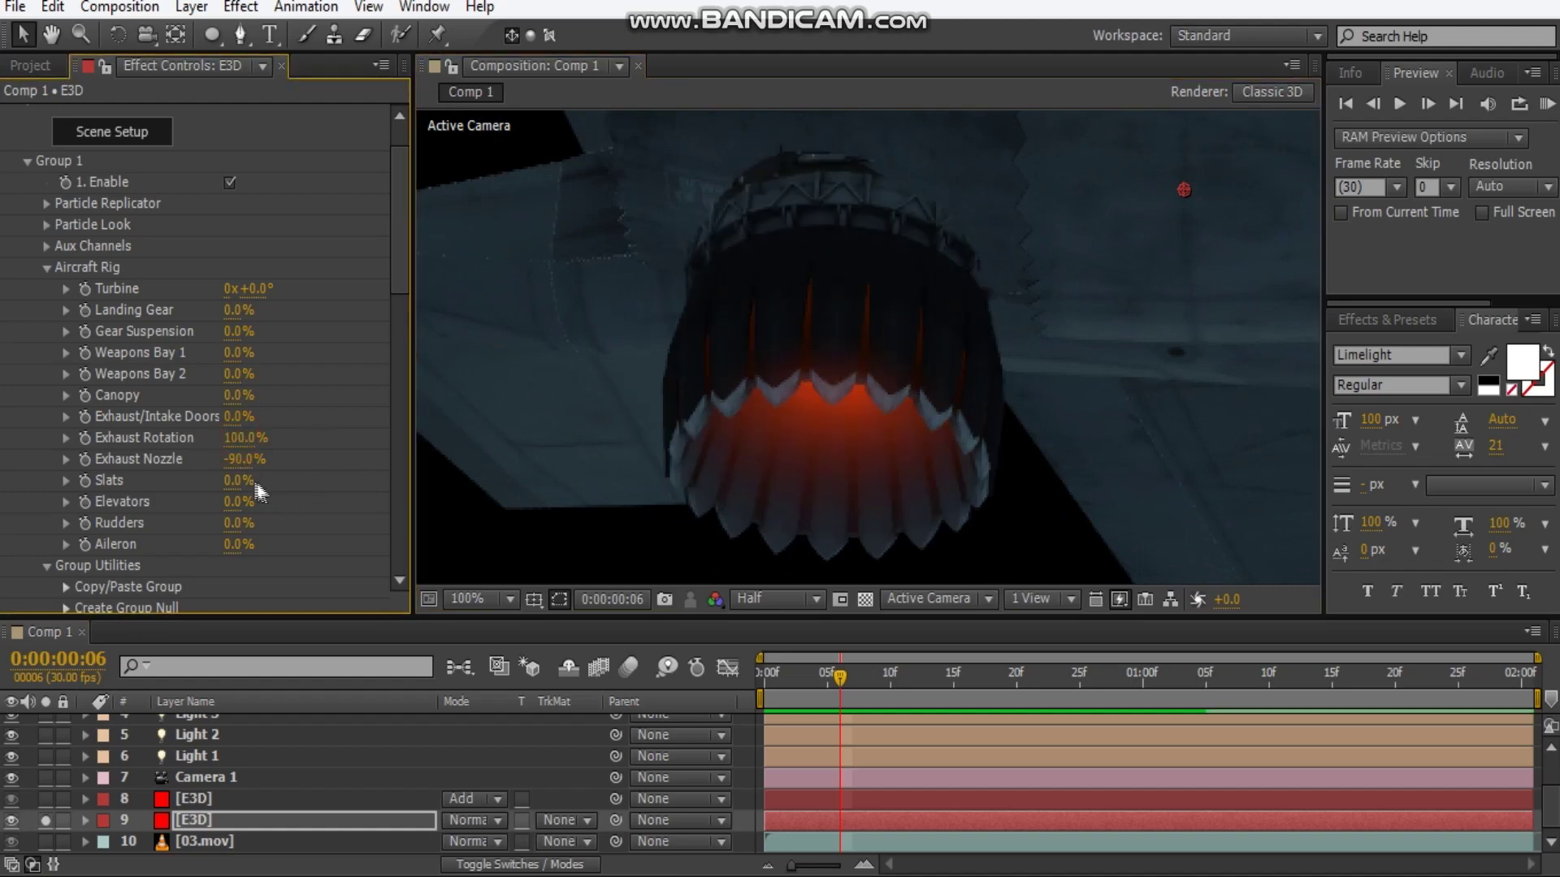
pyautogui.moveTo(237, 471); pyautogui.dragTo(350, 464)
pyautogui.moveTo(241, 461); pyautogui.dragTo(158, 464)
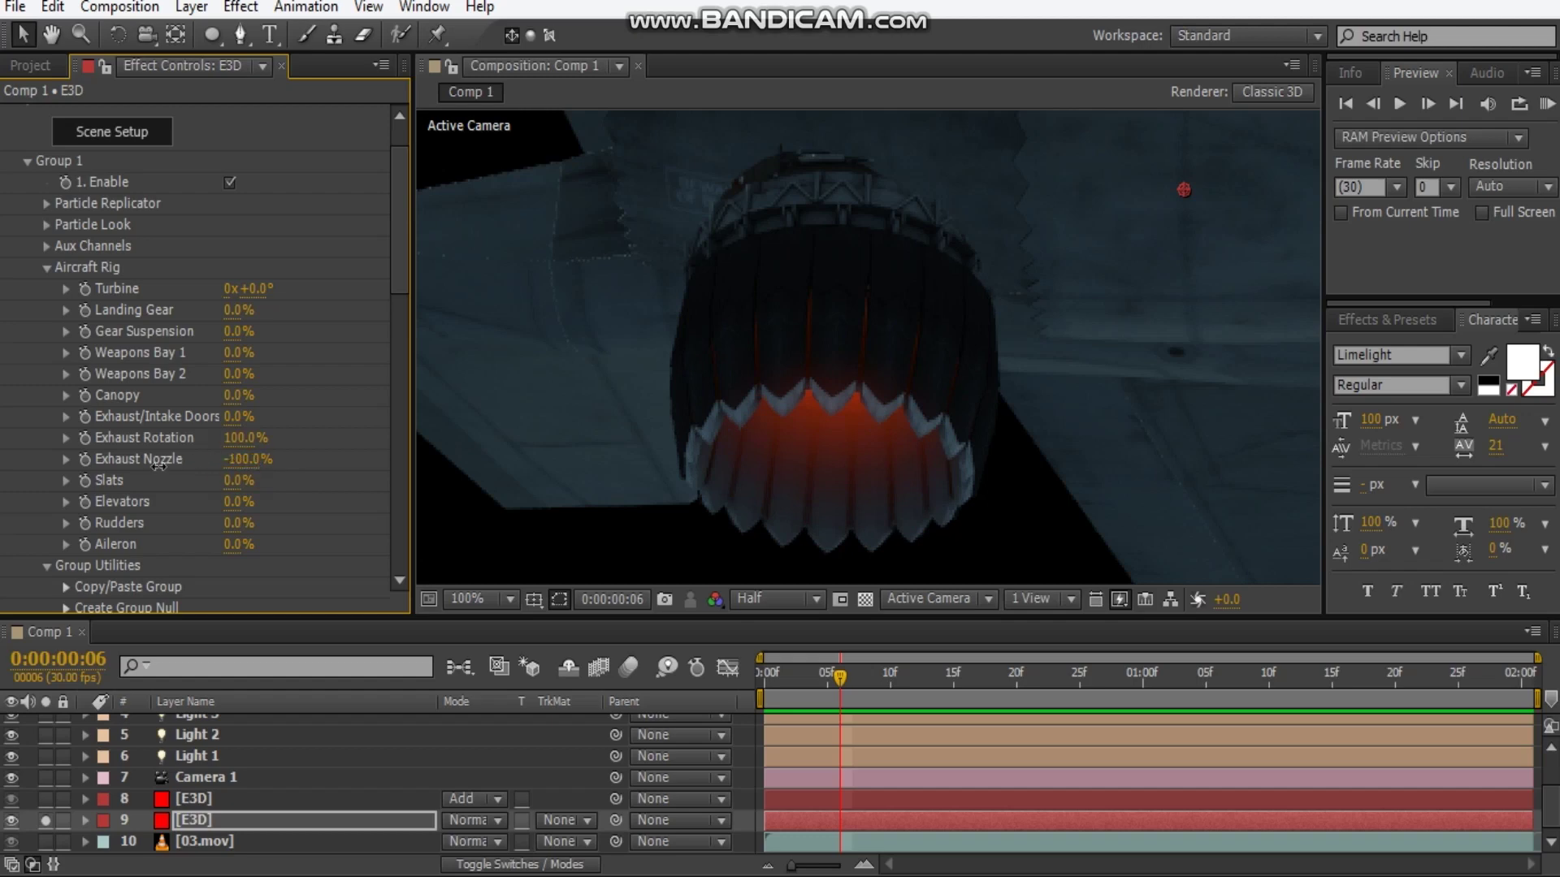
pyautogui.click(1040, 385)
pyautogui.click(45, 821)
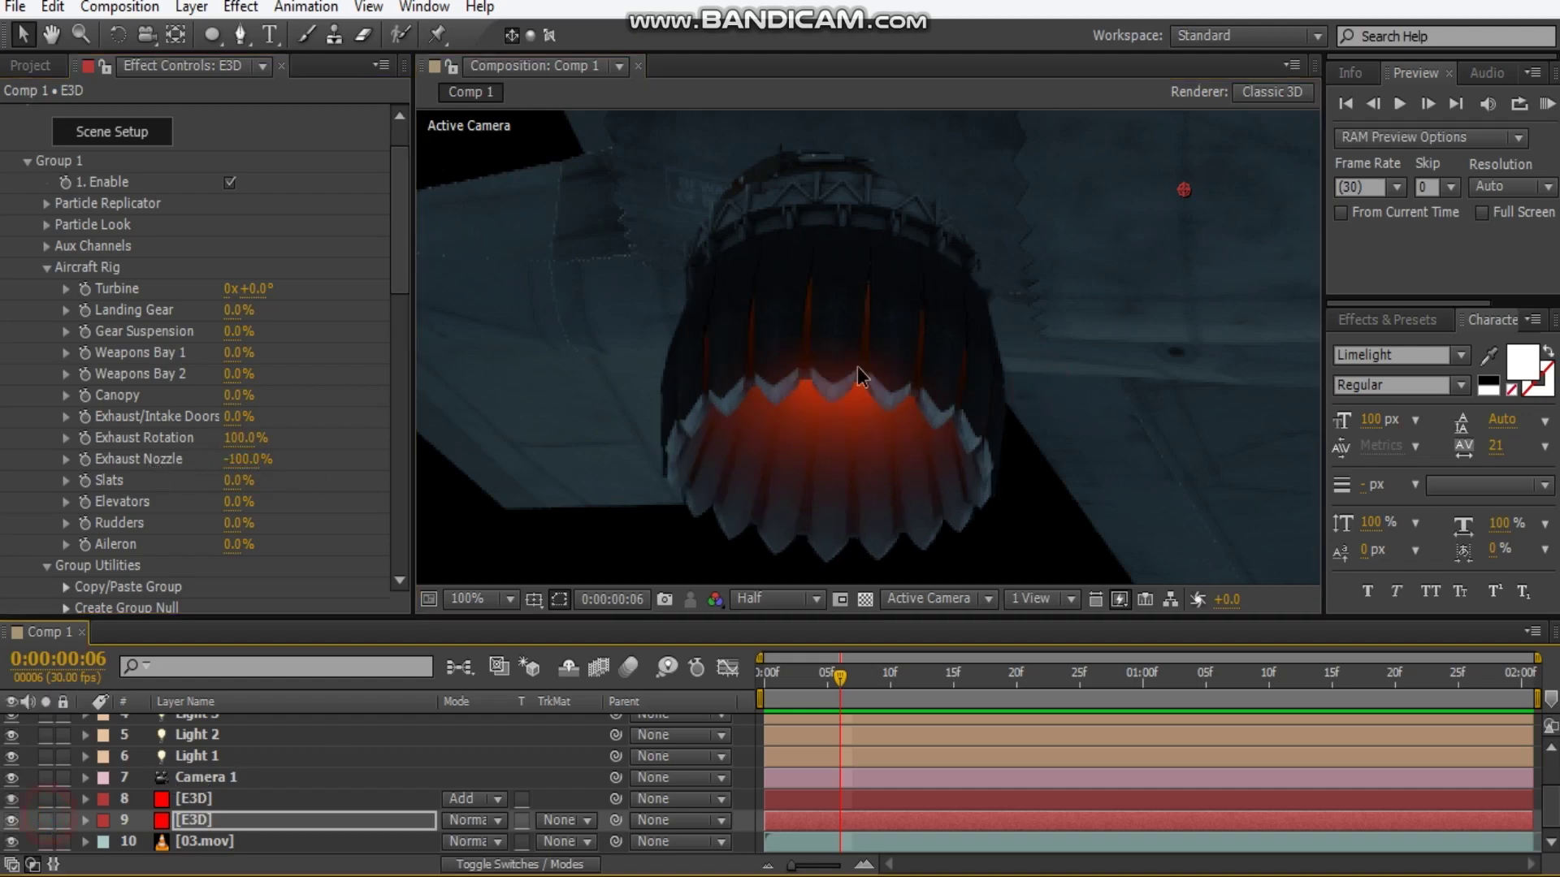
pyautogui.scroll(-4, 885, 330)
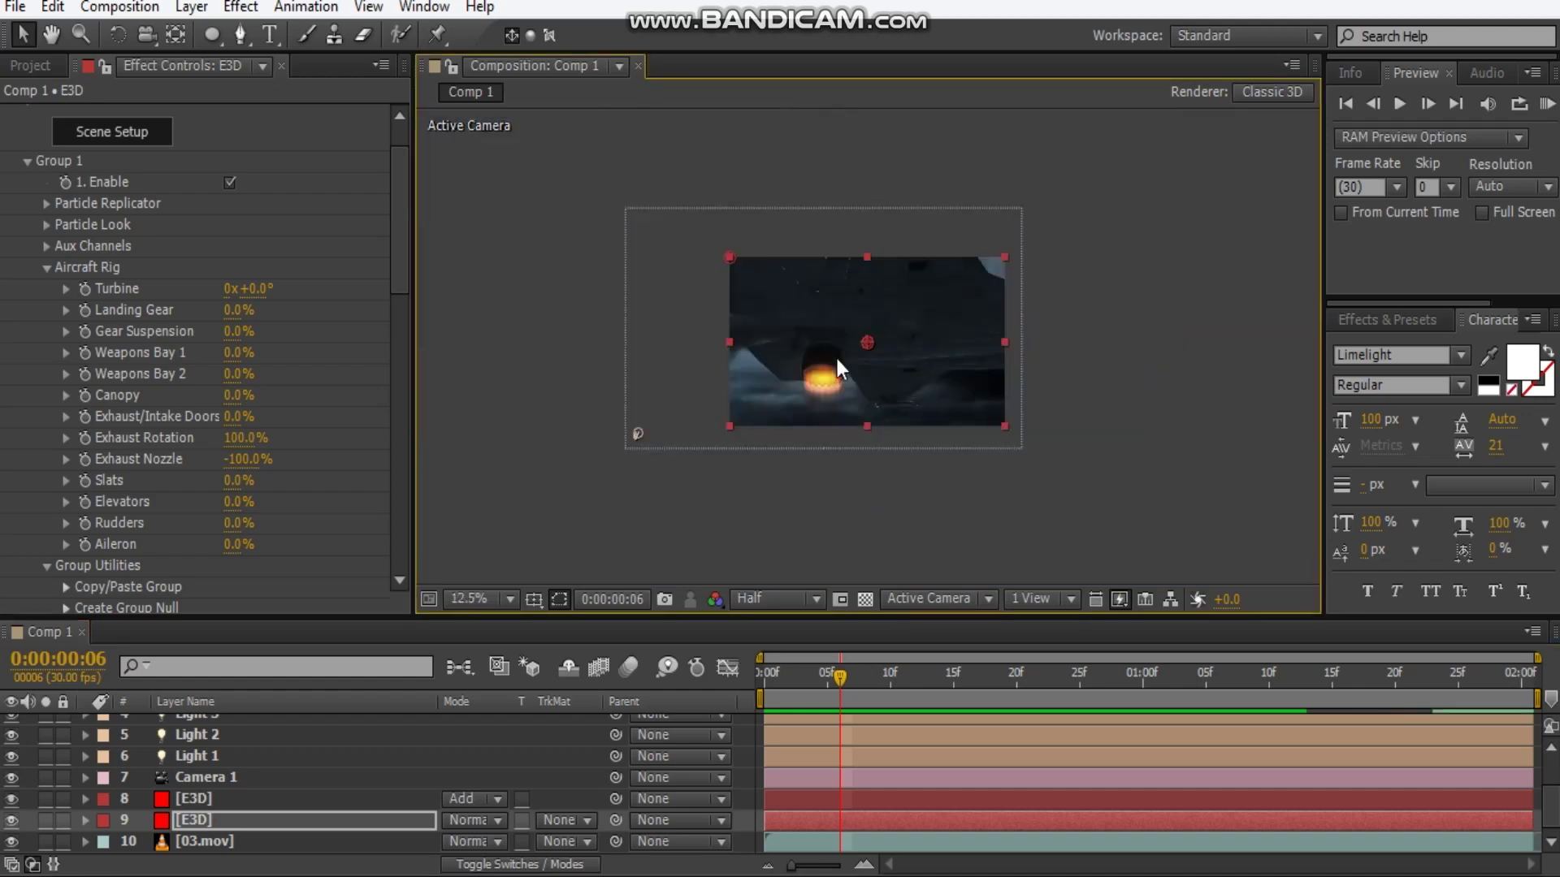
# - Select the heat distortion layer to show its Heat Distortion controls and egg-shaped mask
pyautogui.scroll(2, 243, 780)
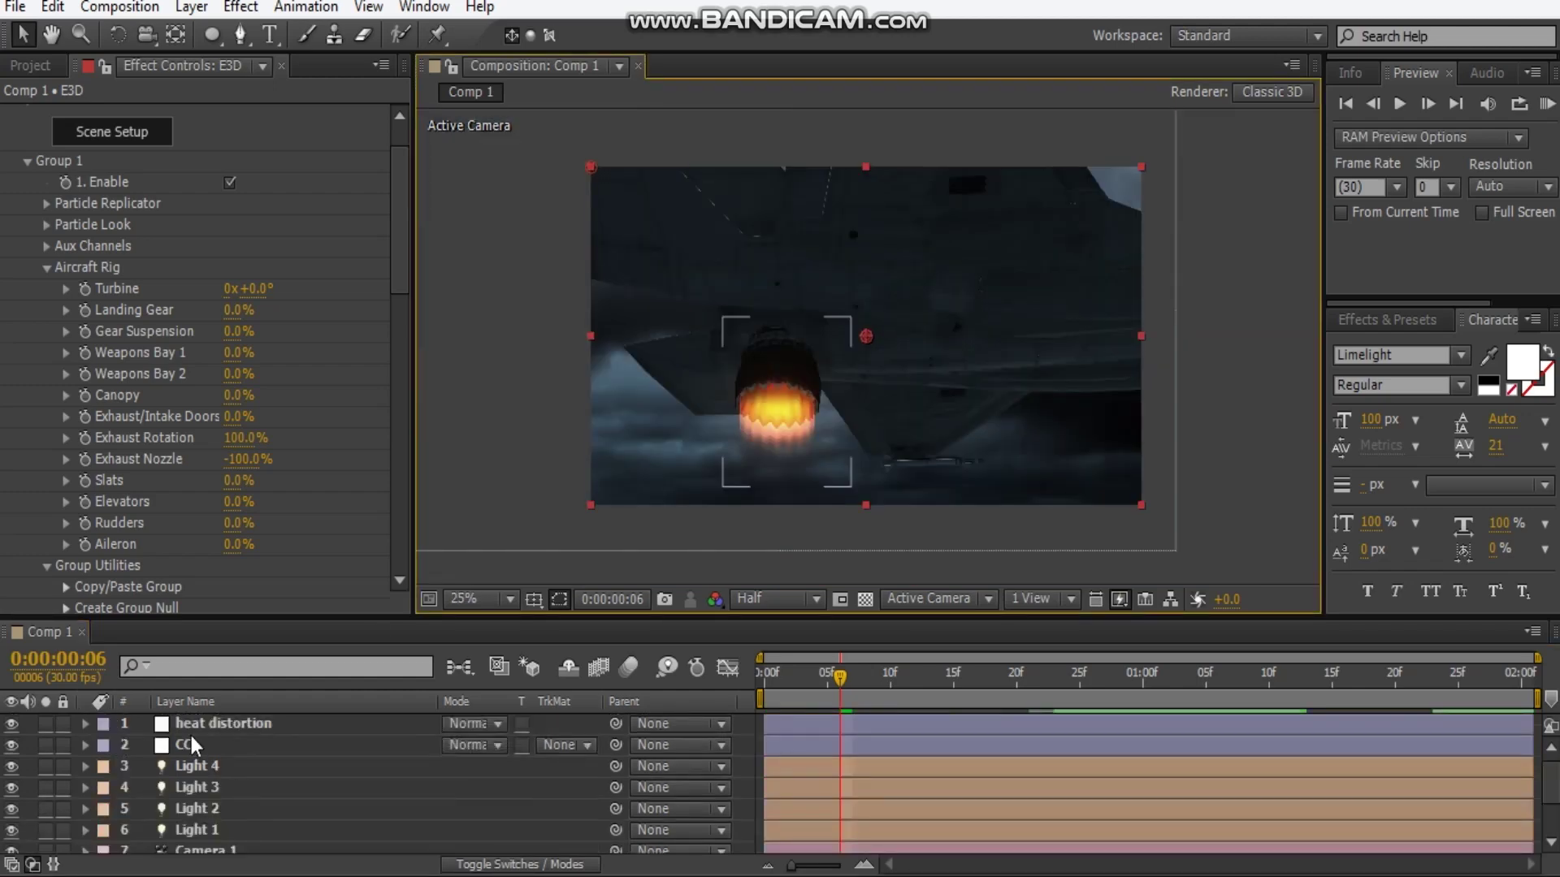
pyautogui.click(198, 723)
pyautogui.scroll(3, 718, 431)
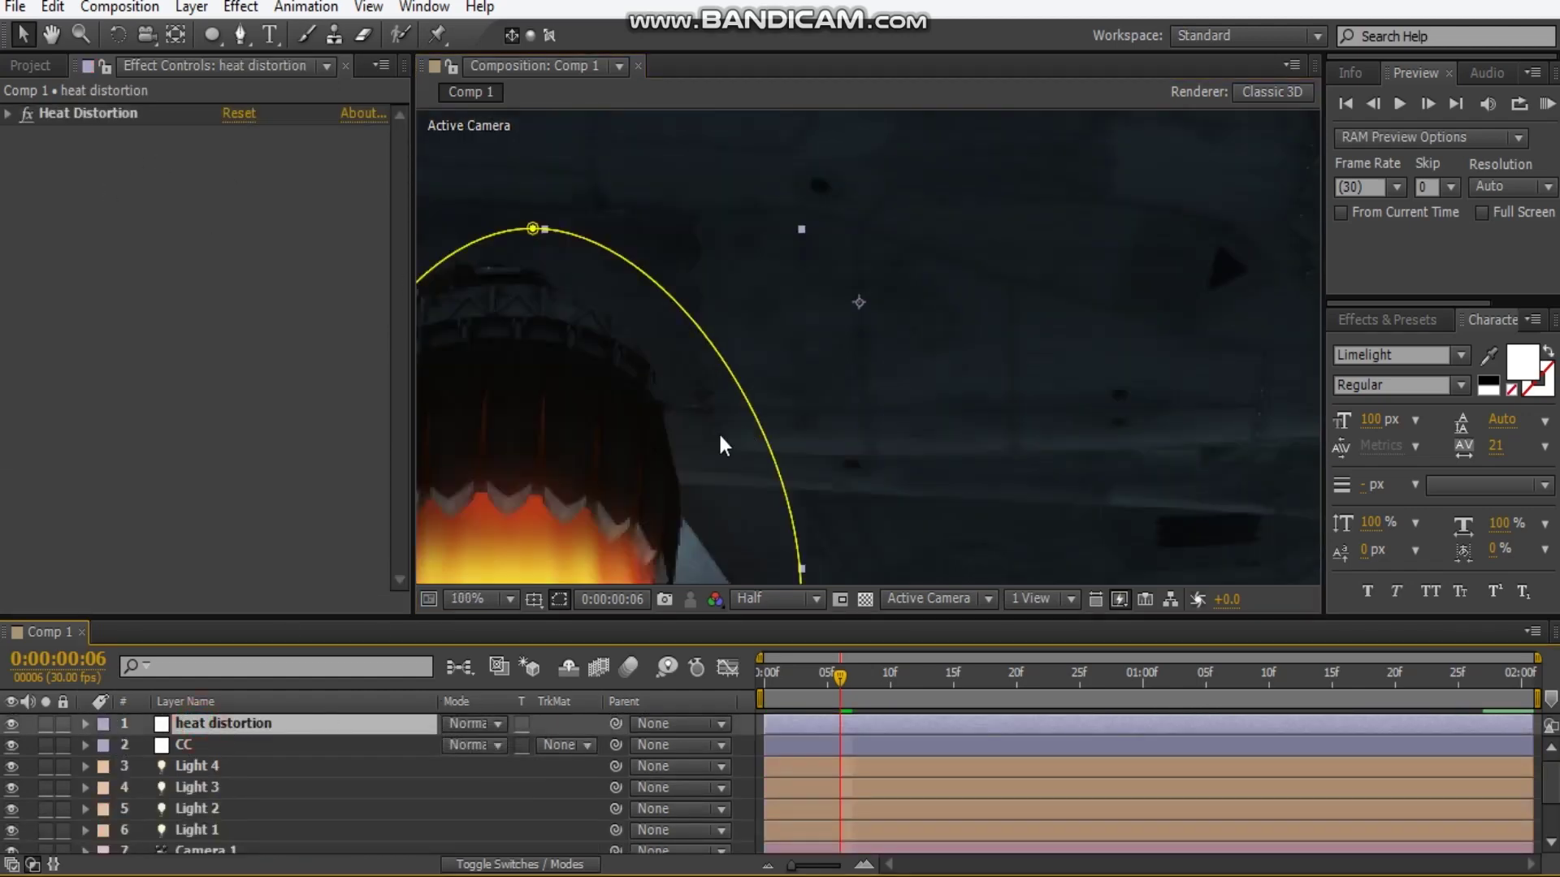
pyautogui.scroll(-1, 703, 413)
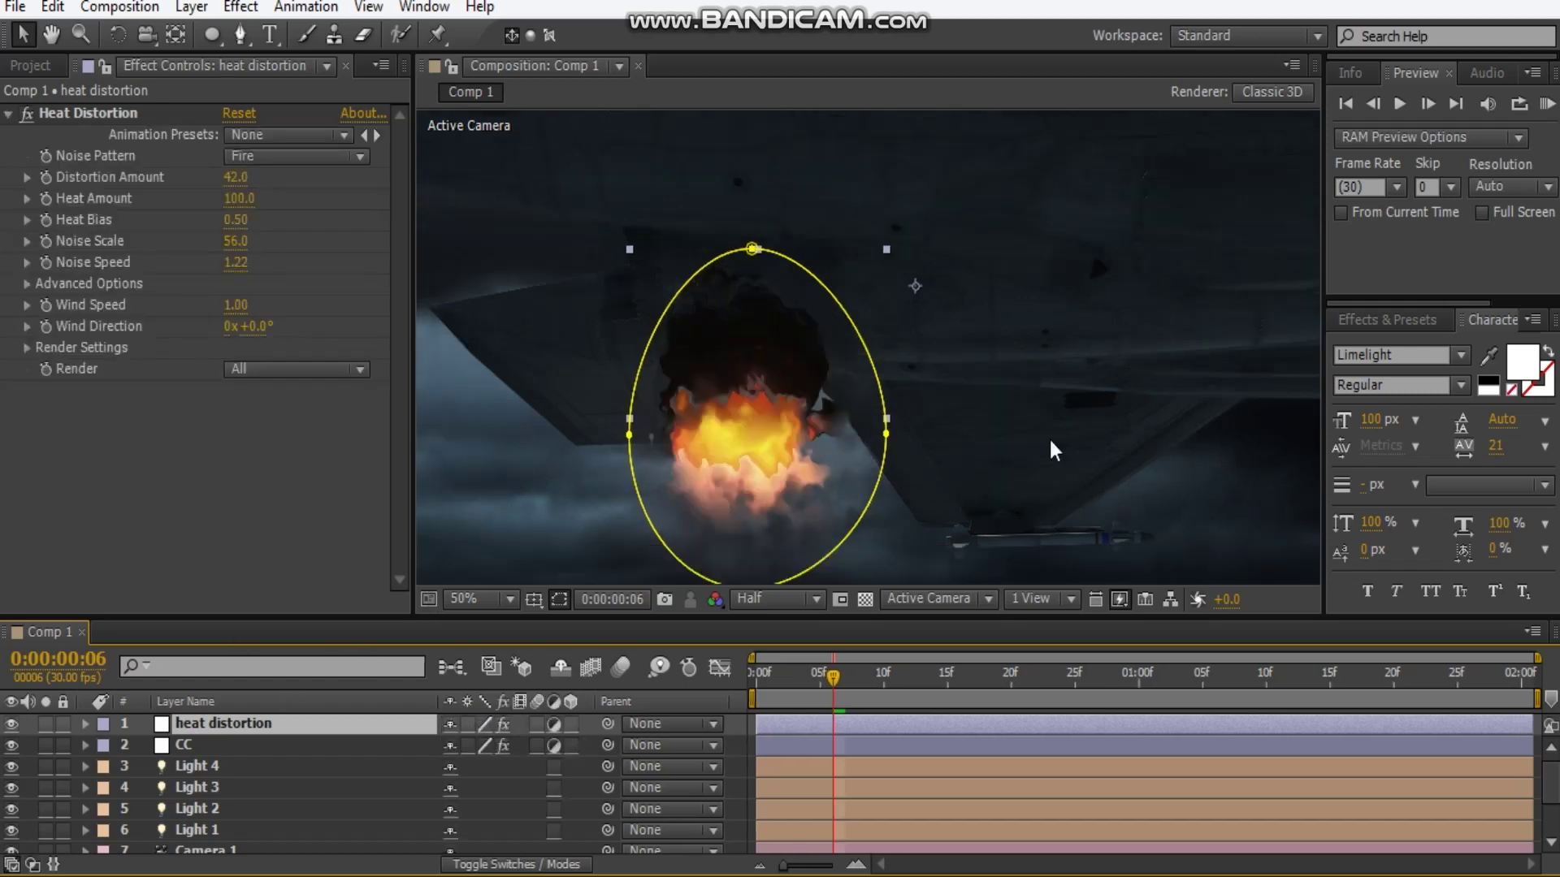